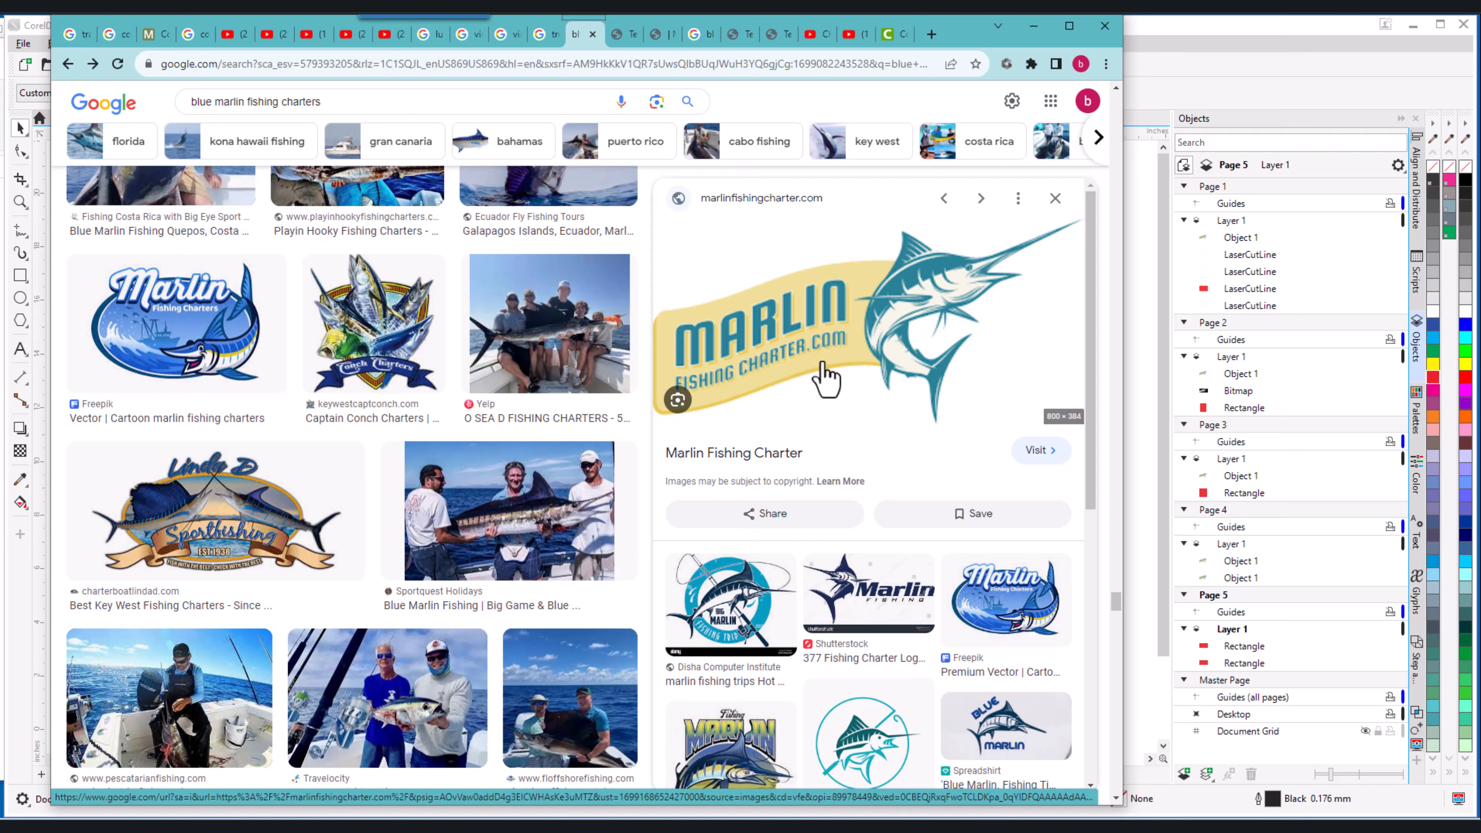
# - Switch from the browser to CorelDRAW, paste the small Marlin Fishing Charter logo and place it on the upper red rectangle
pyautogui.click(614, 37)
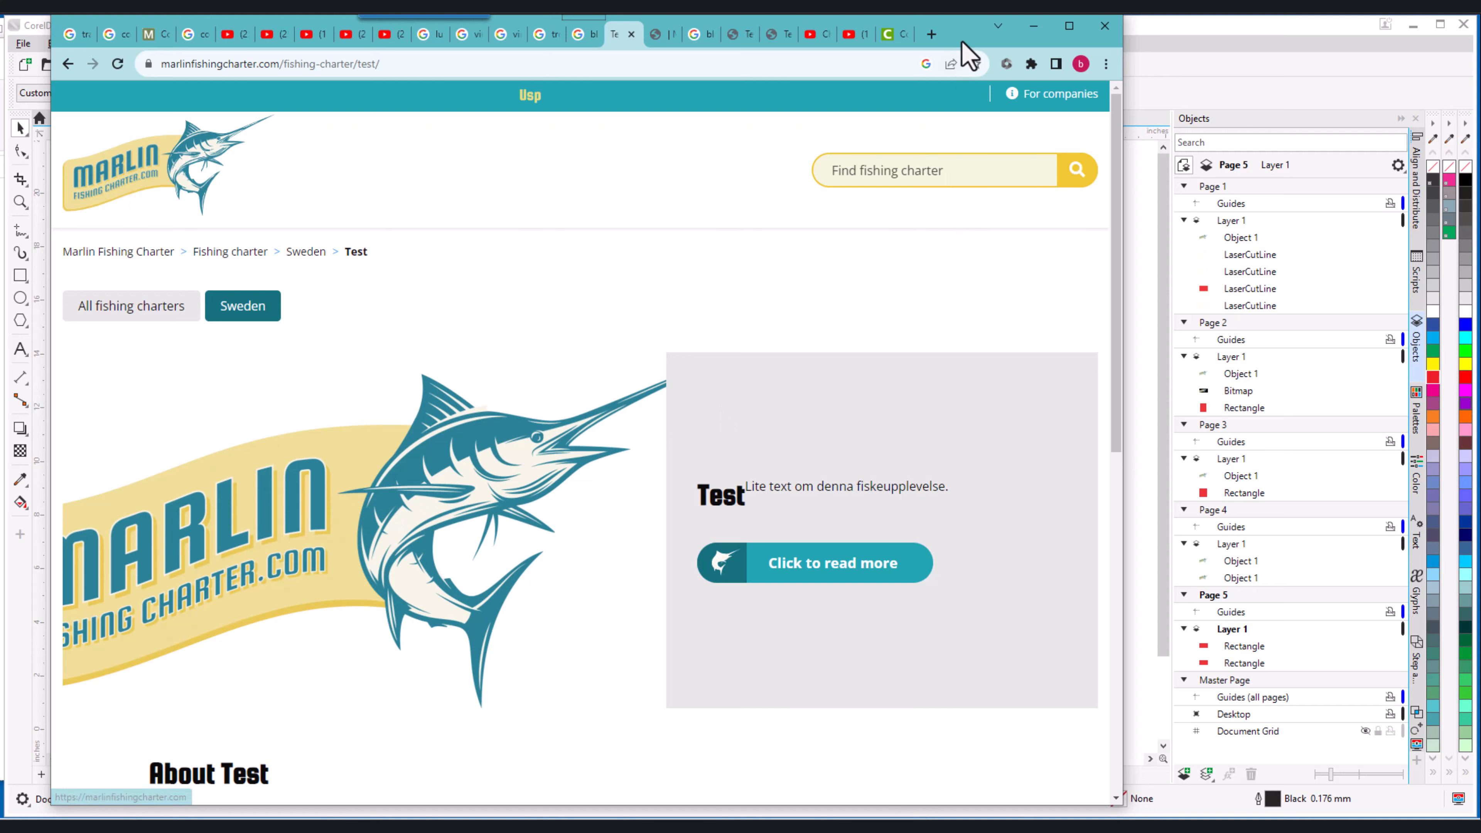
pyautogui.moveTo(968, 34); pyautogui.dragTo(0, 65)
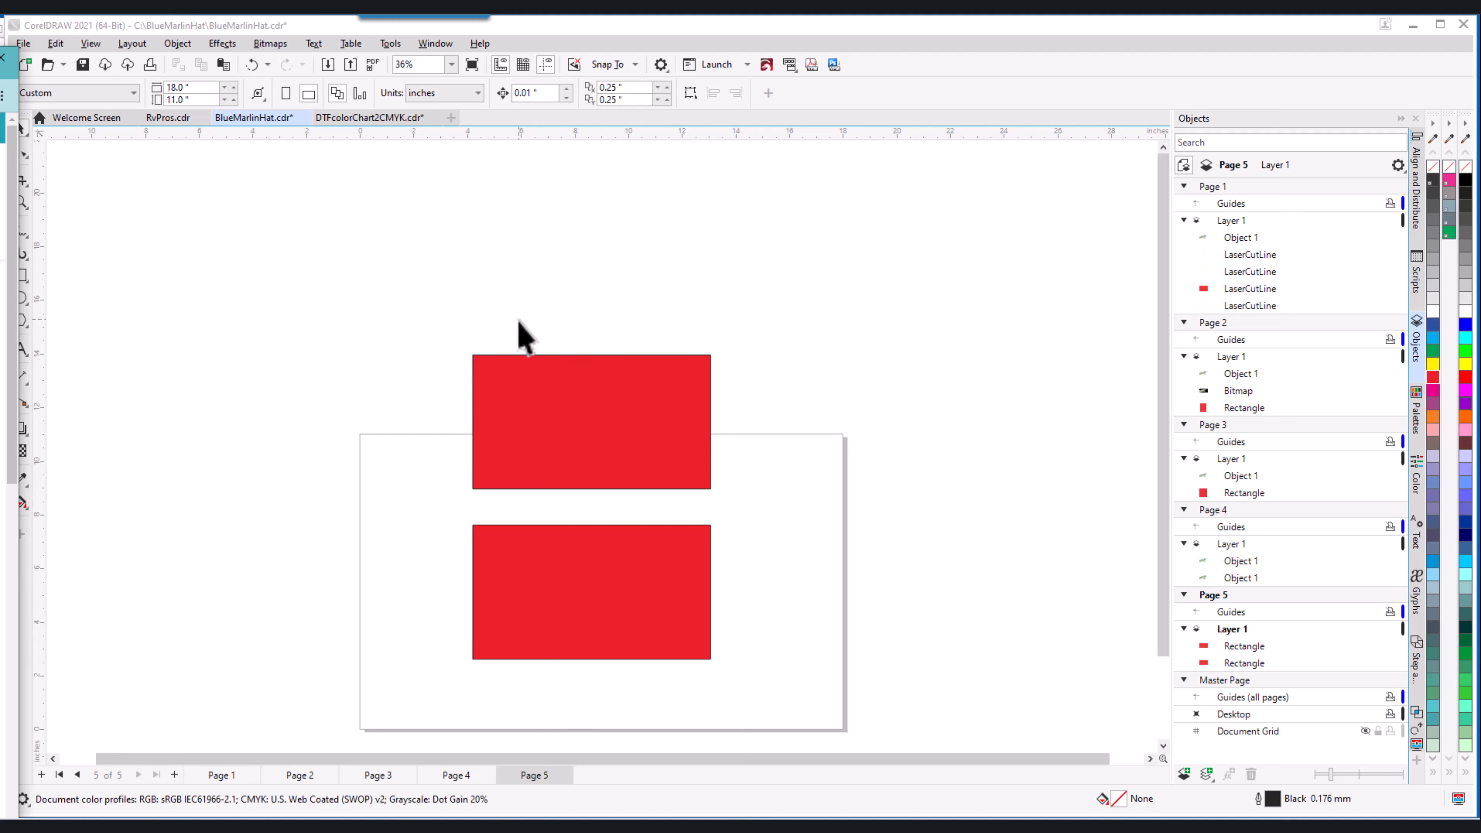
pyautogui.click(549, 415)
pyautogui.rightClick(550, 380)
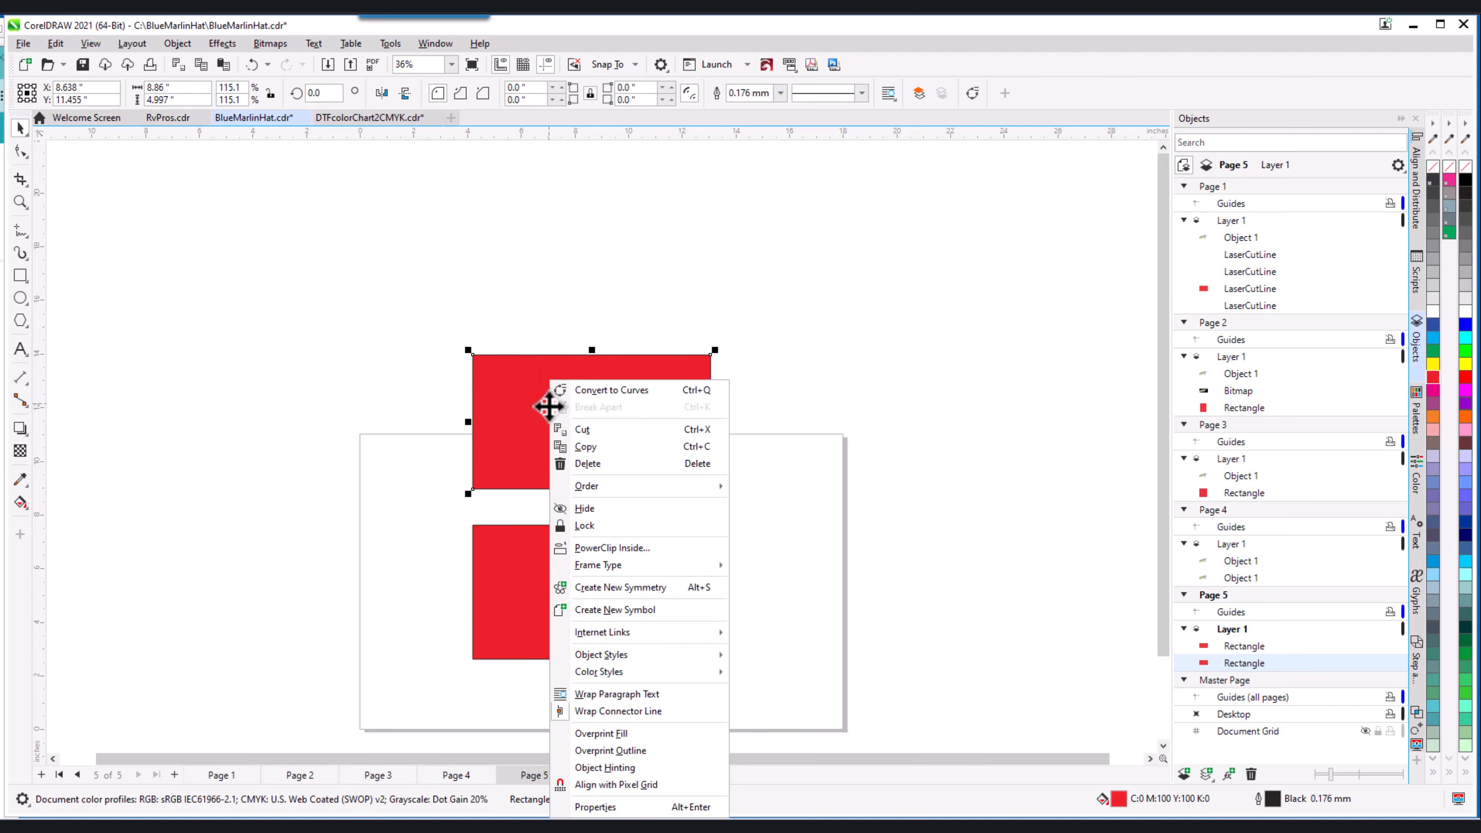
pyautogui.click(354, 387)
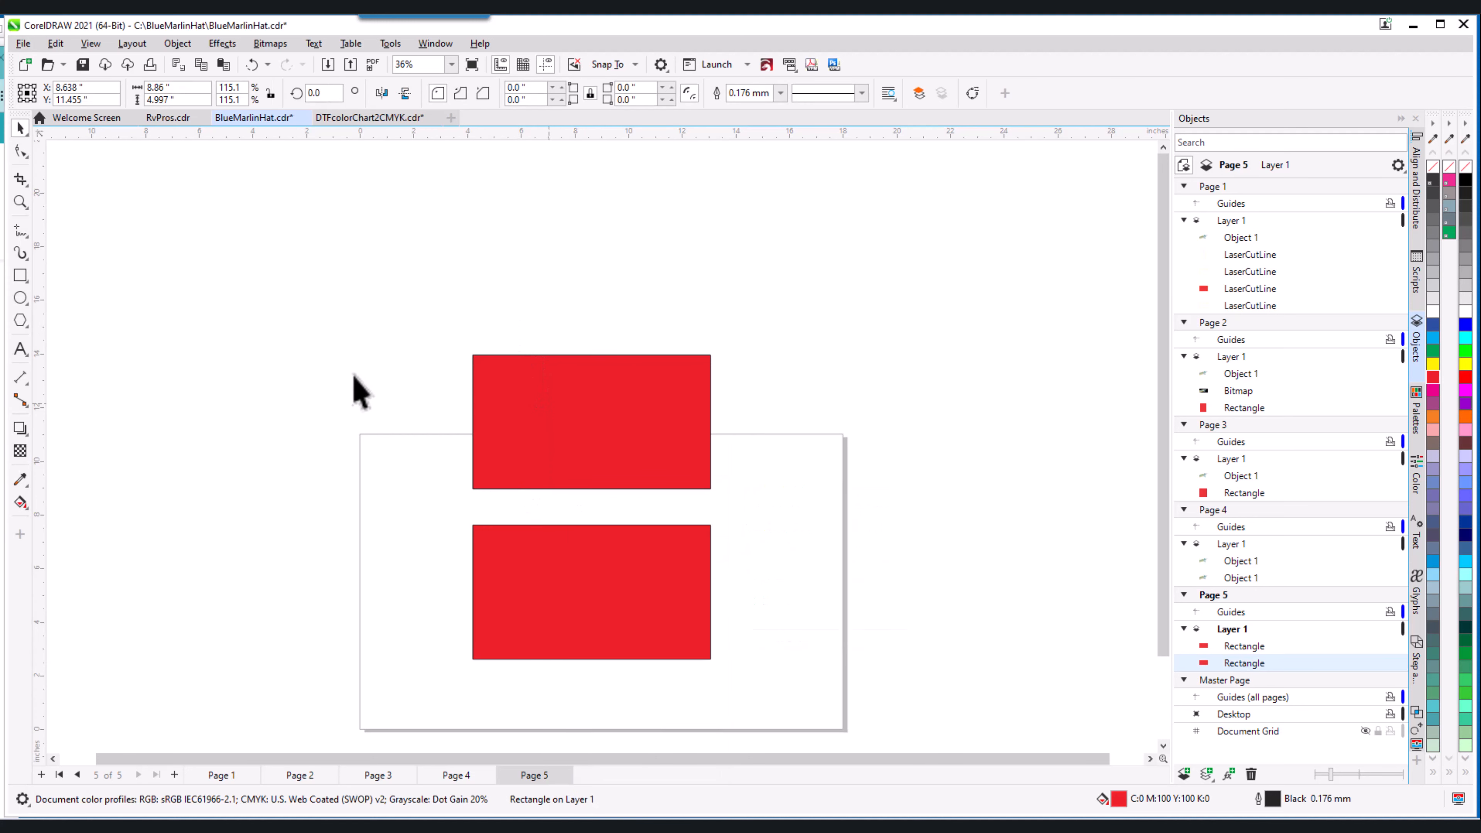
pyautogui.rightClick(374, 390)
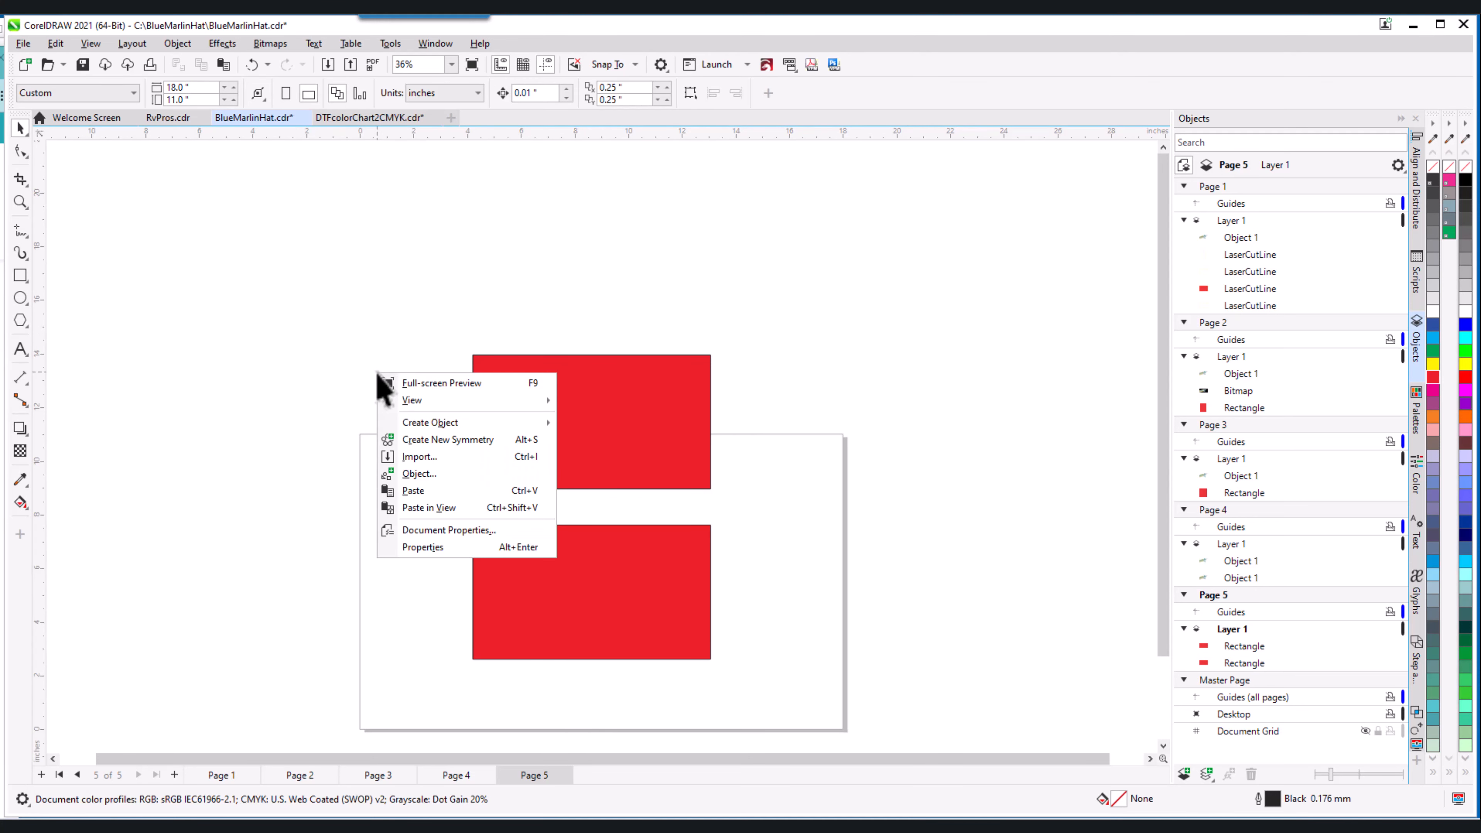
pyautogui.click(434, 492)
pyautogui.moveTo(604, 586); pyautogui.dragTo(589, 445)
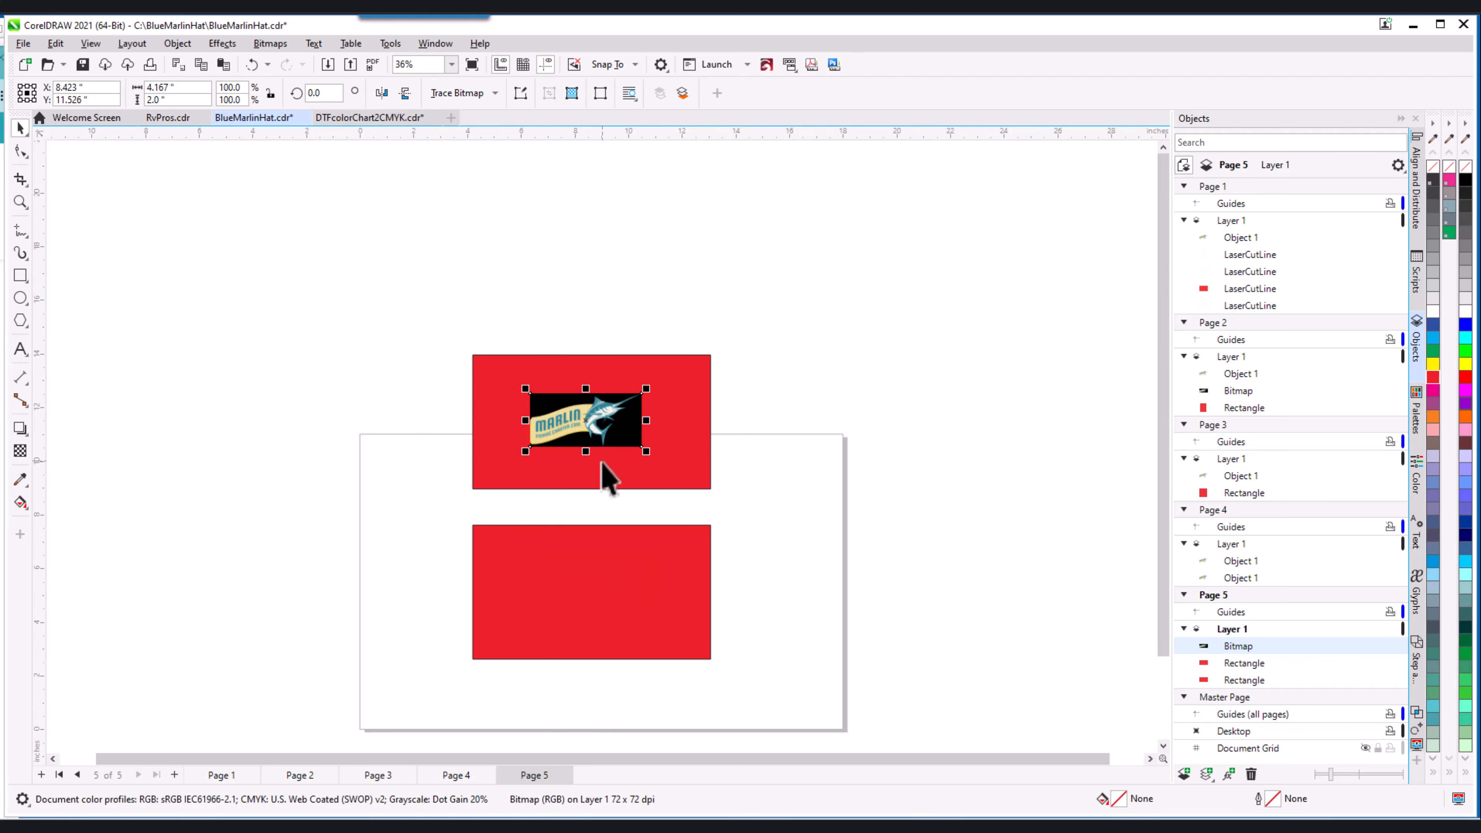
# - Switch to the browser for the larger Marlin Fishing Charter logo and paste it into CorelDRAW over the lower red rectangle
pyautogui.scroll(5, 583, 444)
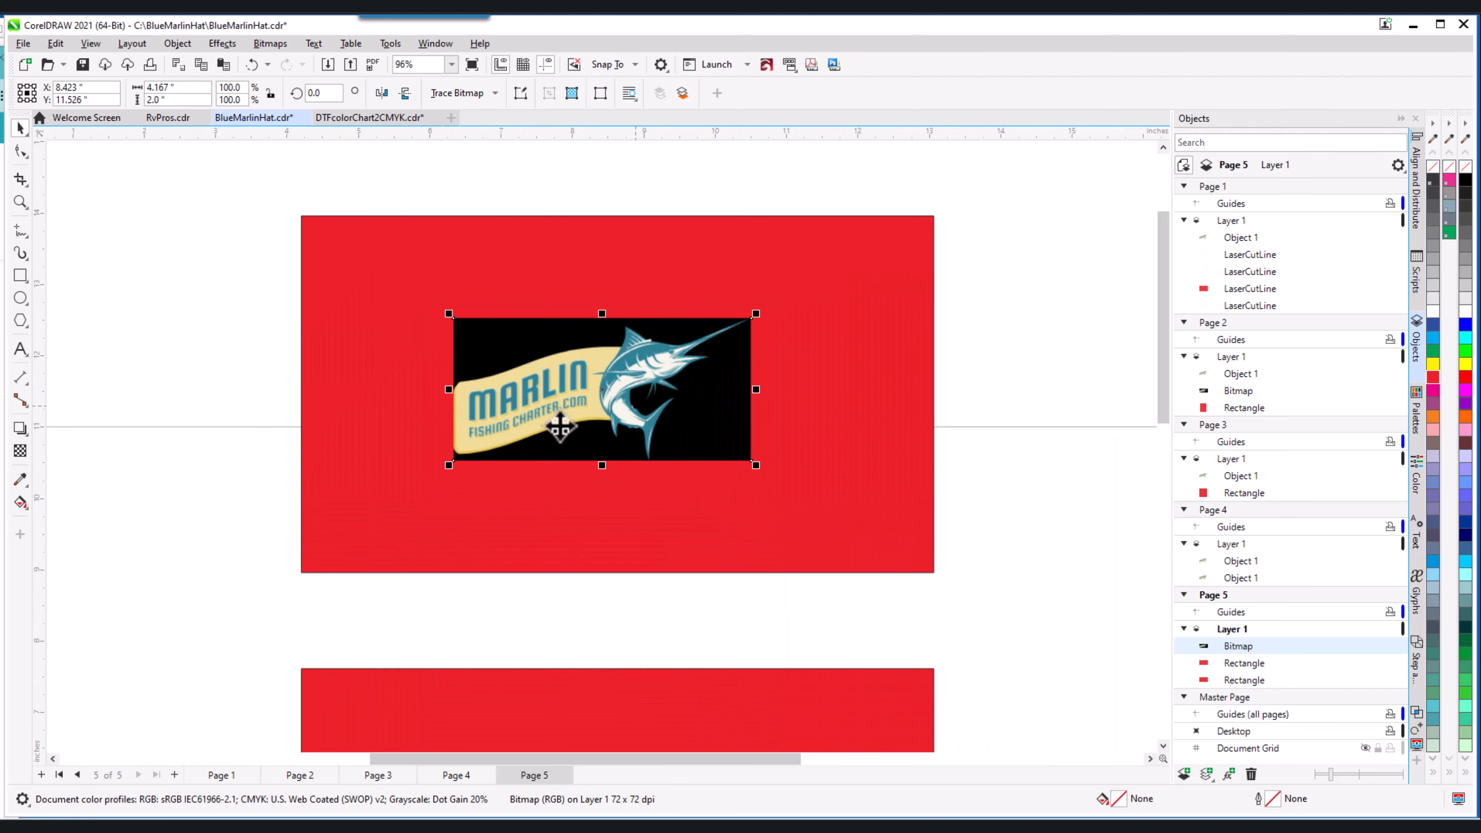
pyautogui.scroll(-1, 571, 458)
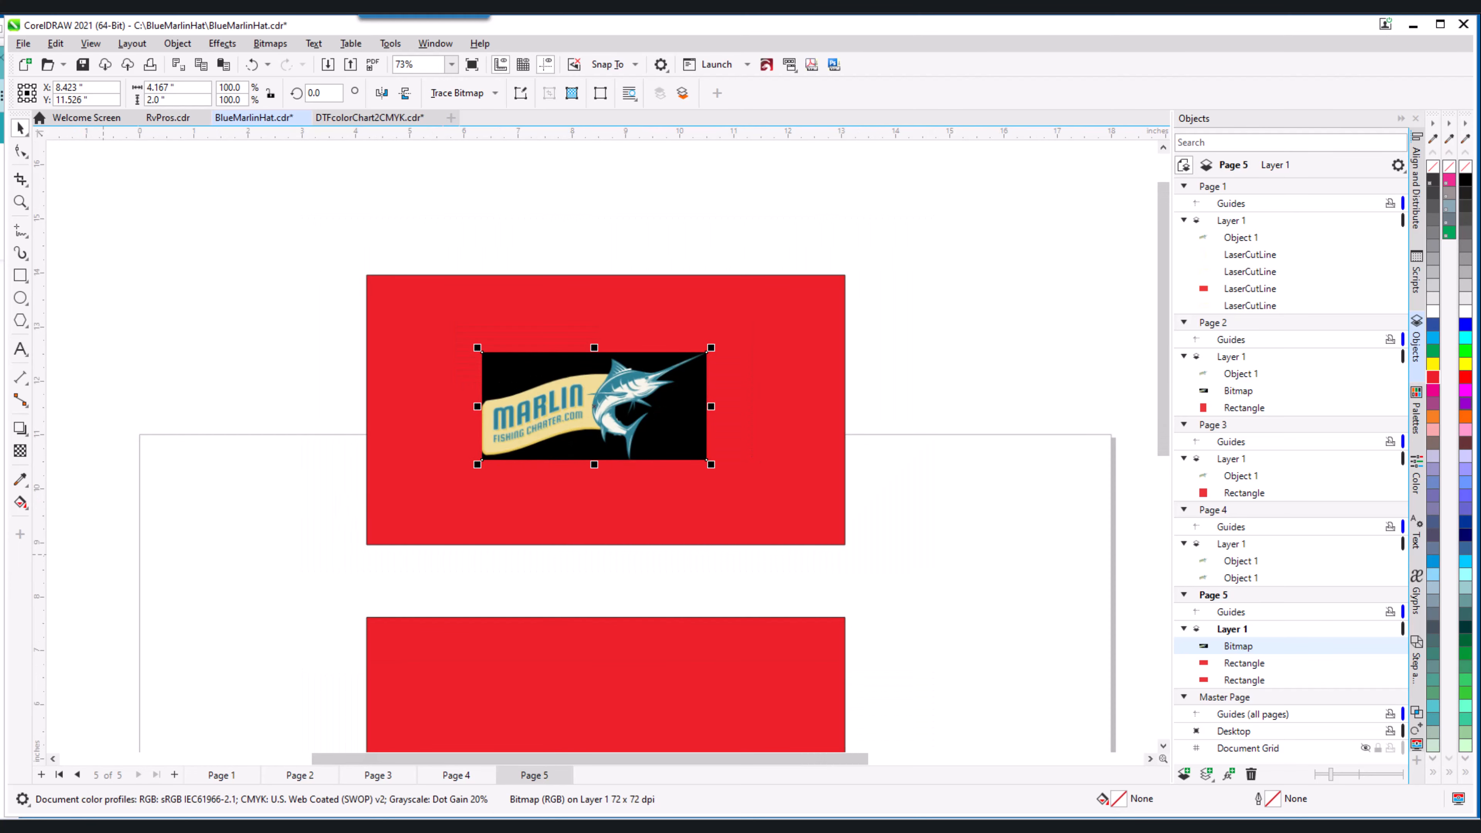
pyautogui.hotkey('alt', 'Tab')
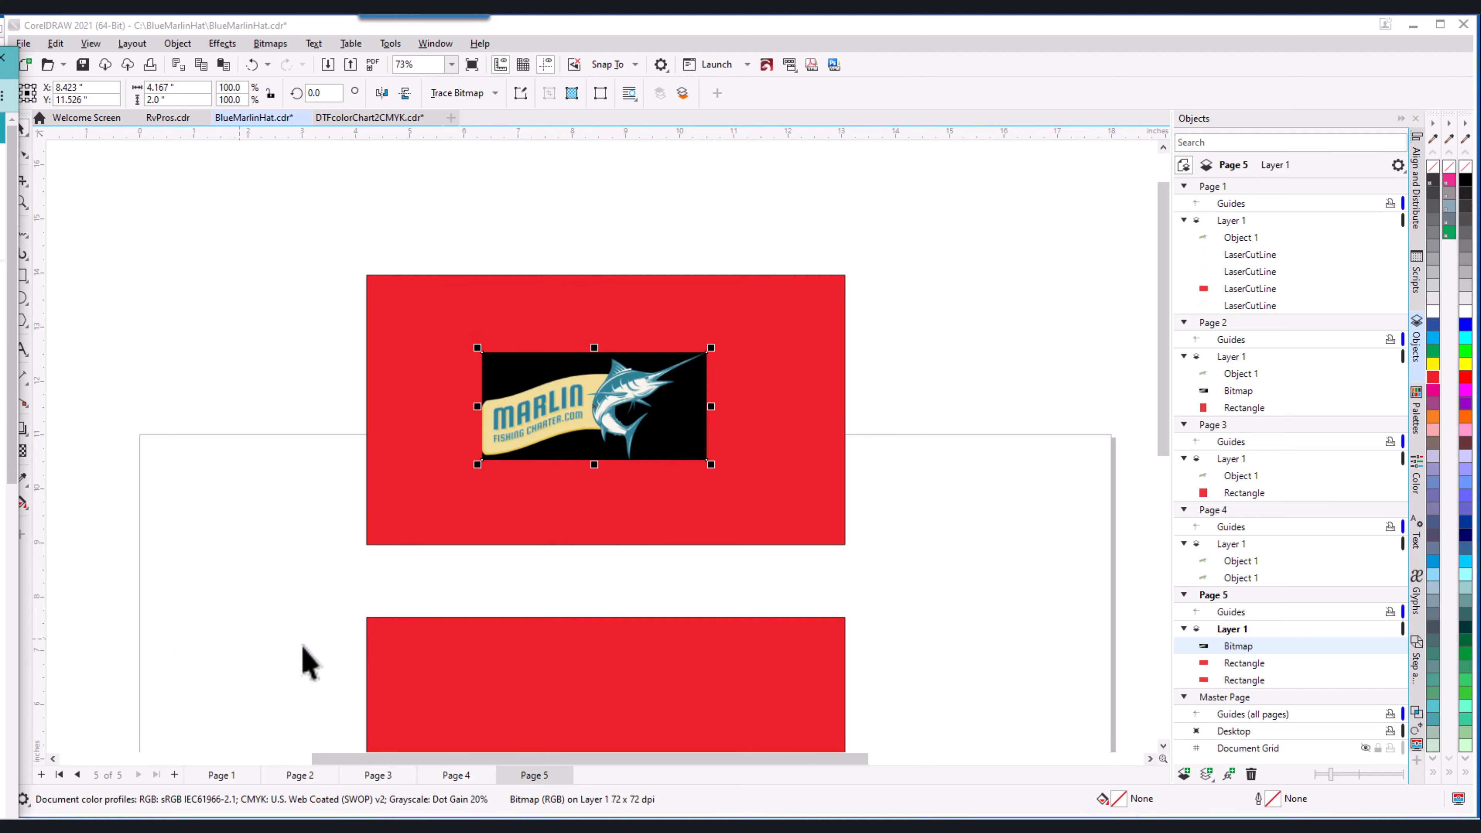
pyautogui.scroll(-2, 616, 513)
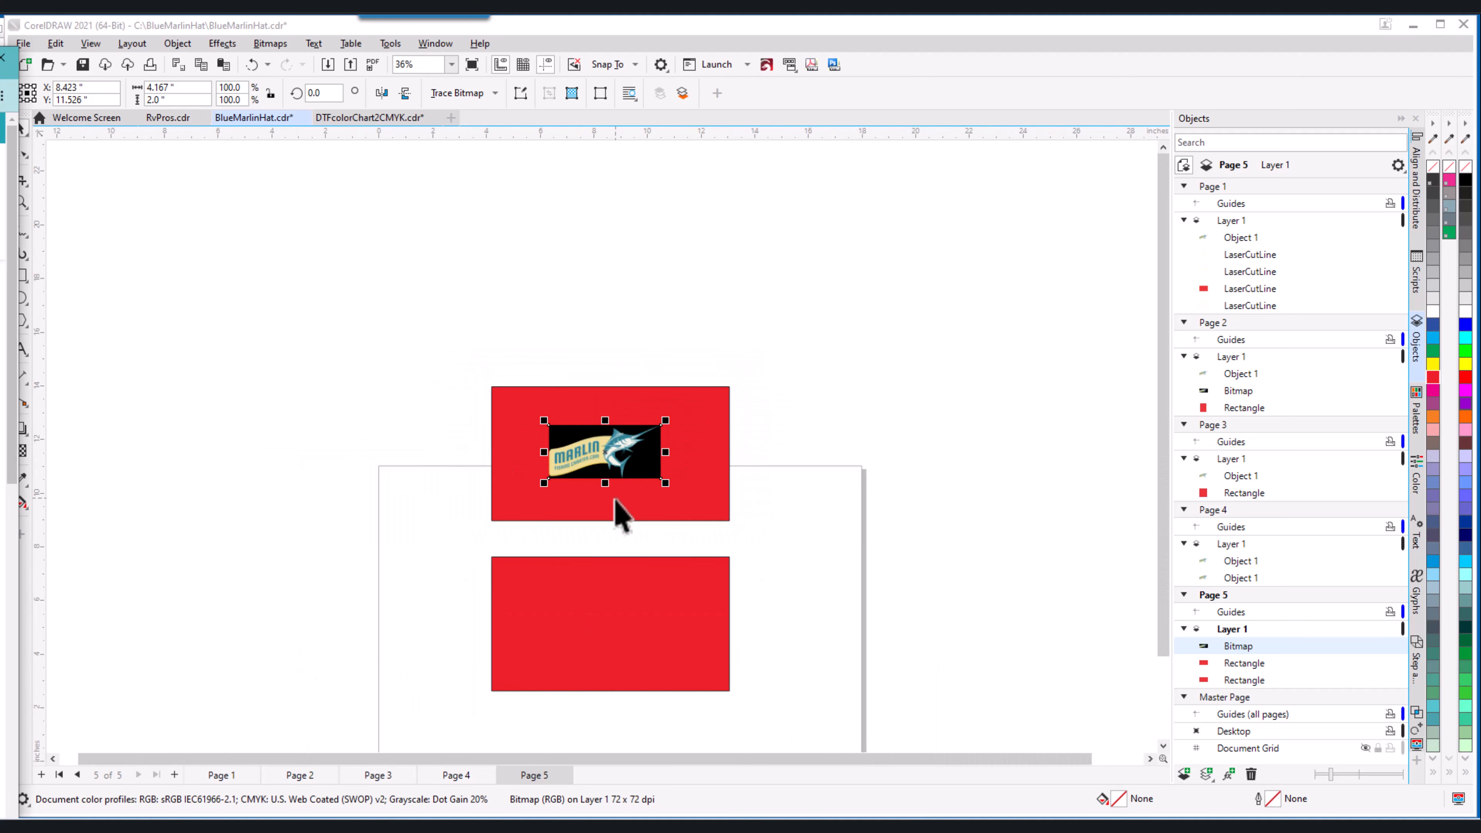
pyautogui.rightClick(578, 621)
pyautogui.click(353, 601)
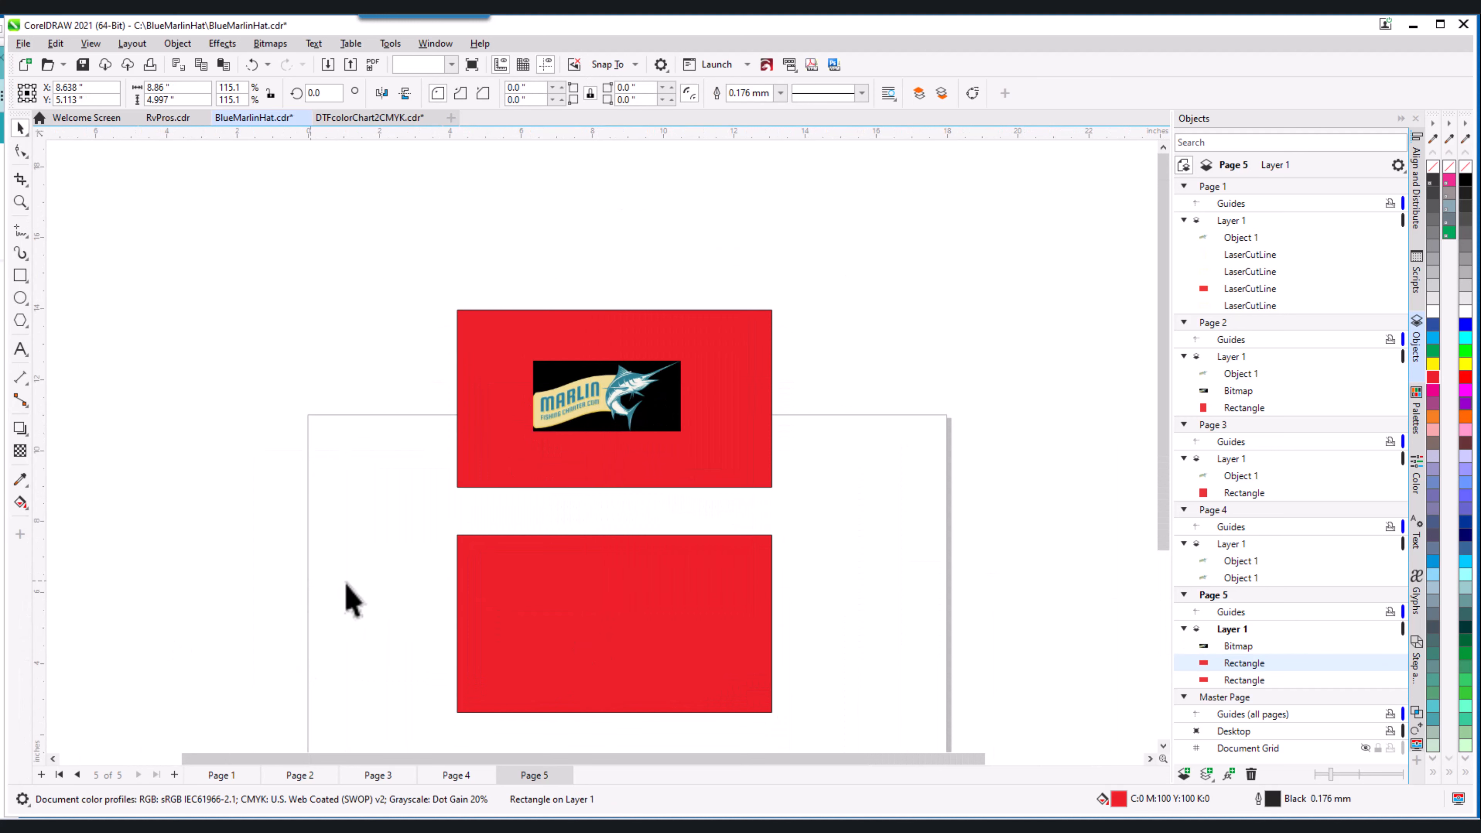
pyautogui.rightClick(371, 587)
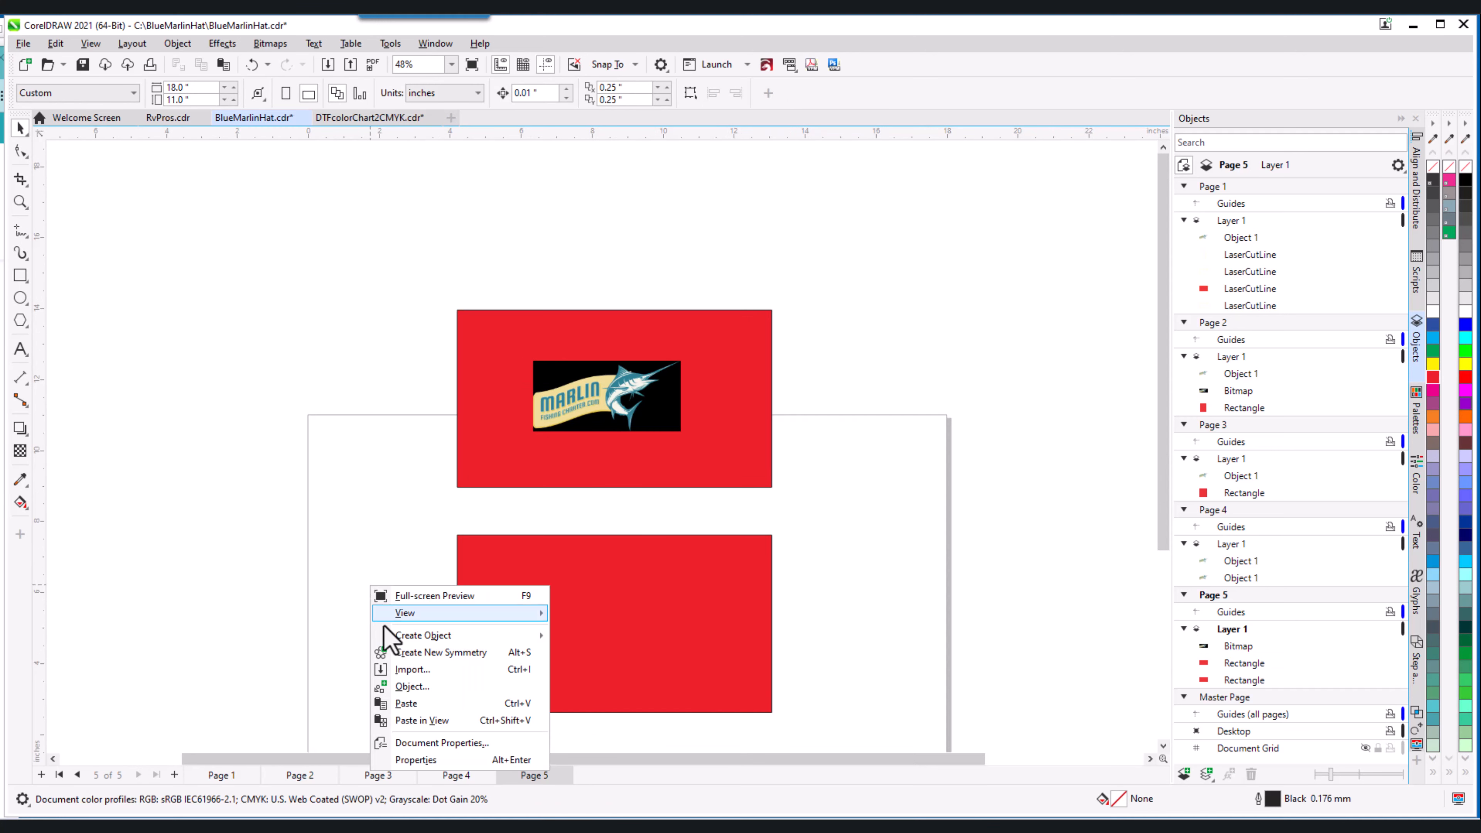
pyautogui.click(408, 704)
# - Compare the image quality of the small and large Marlin logo bitmaps at close range
pyautogui.scroll(-1, 609, 606)
pyautogui.scroll(4, 609, 607)
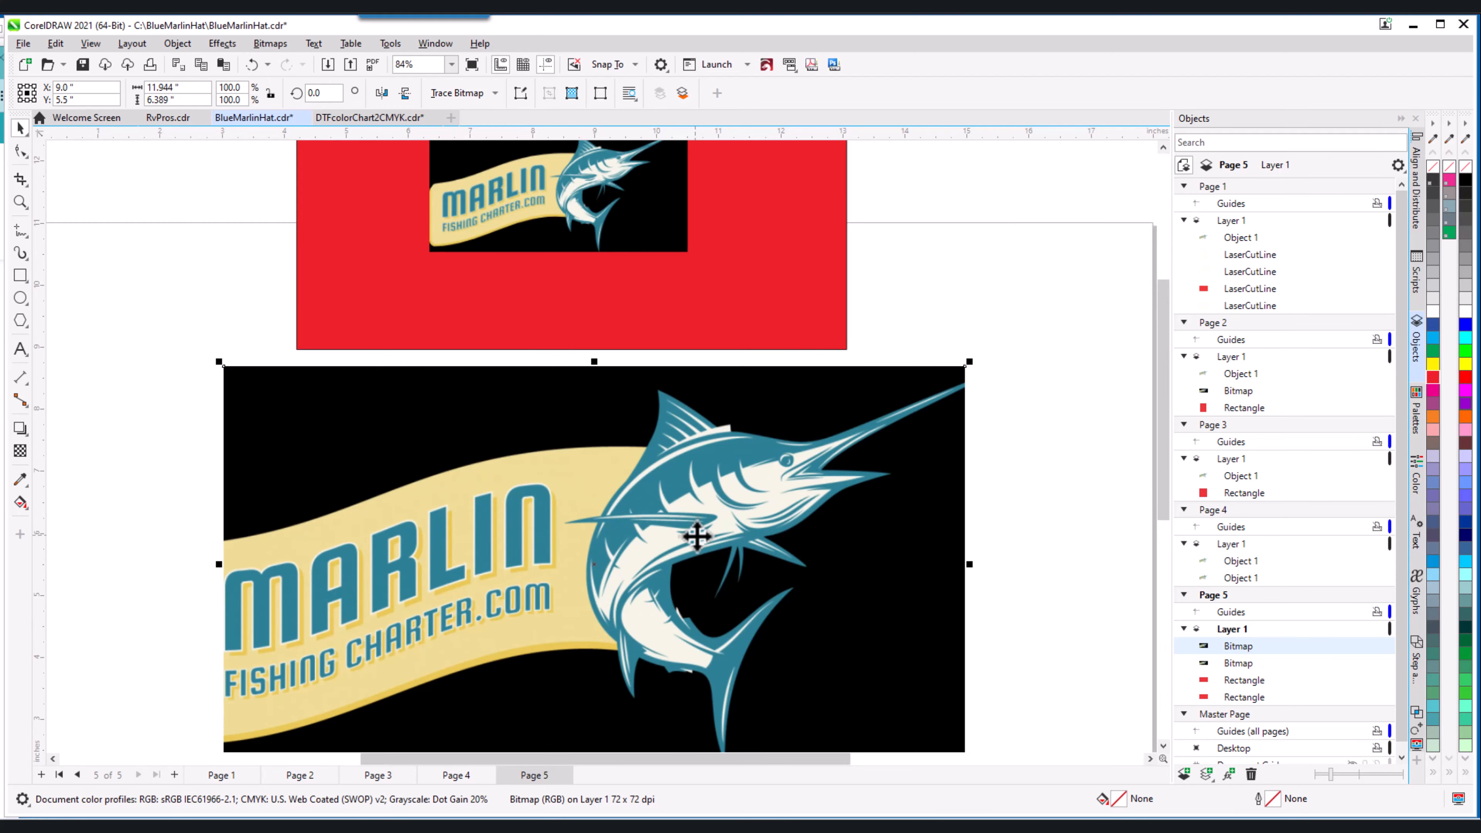
pyautogui.scroll(-2, 701, 529)
pyautogui.scroll(3, 755, 497)
pyautogui.scroll(-1, 525, 537)
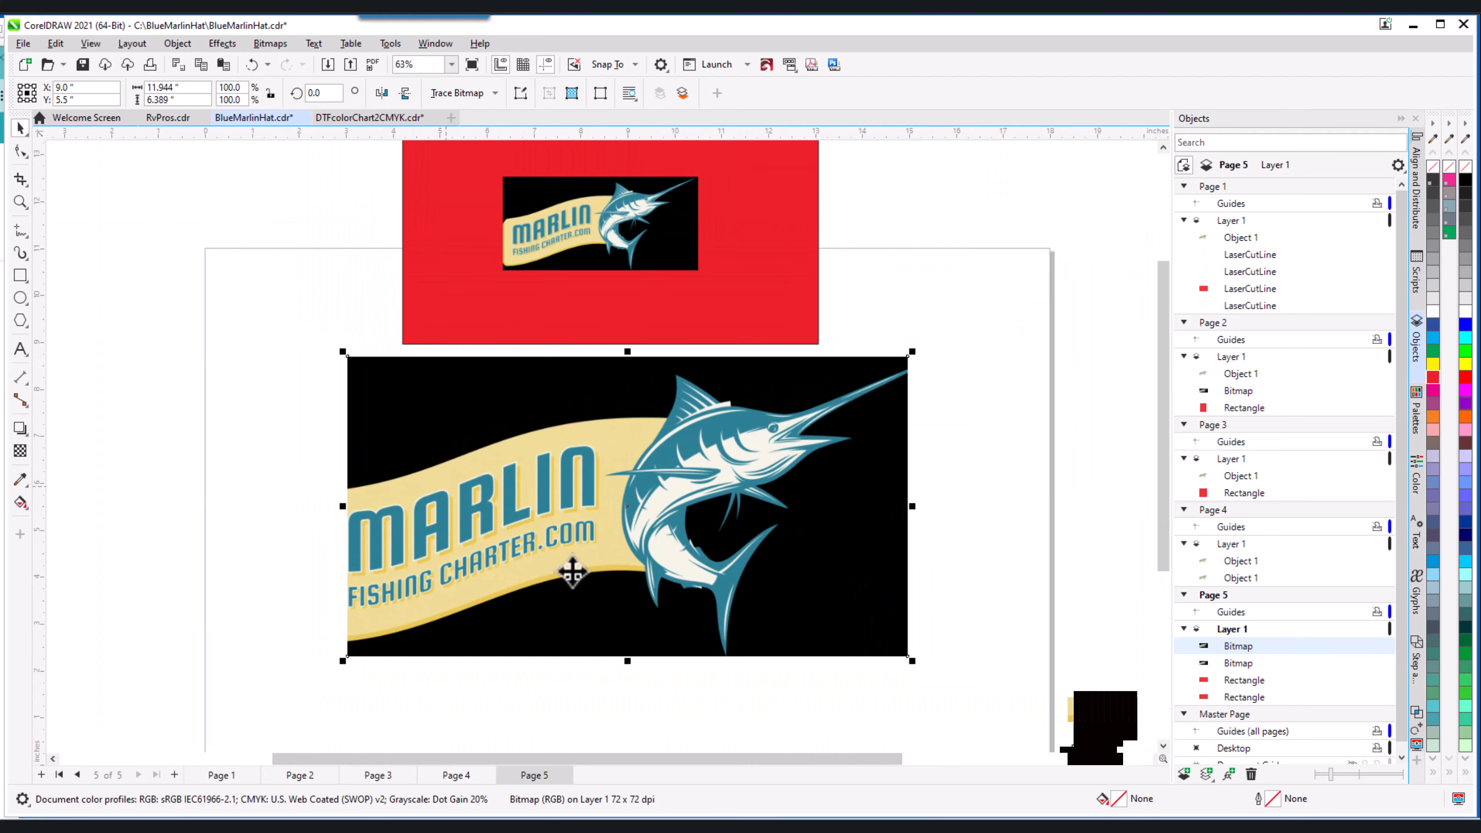
pyautogui.scroll(2, 628, 555)
pyautogui.scroll(-1, 676, 537)
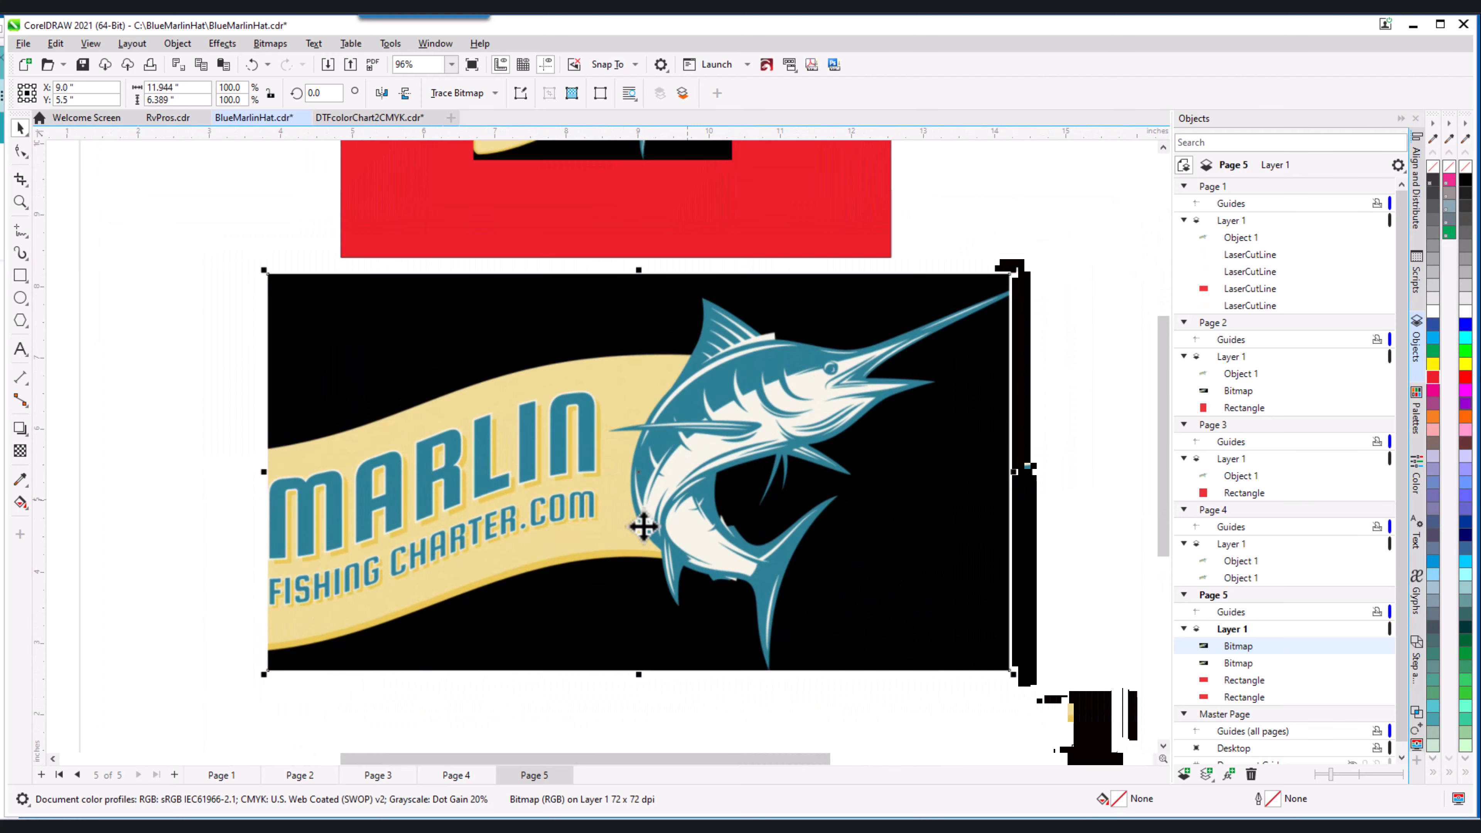
pyautogui.scroll(-2, 595, 540)
pyautogui.scroll(2, 585, 363)
pyautogui.scroll(8, 591, 269)
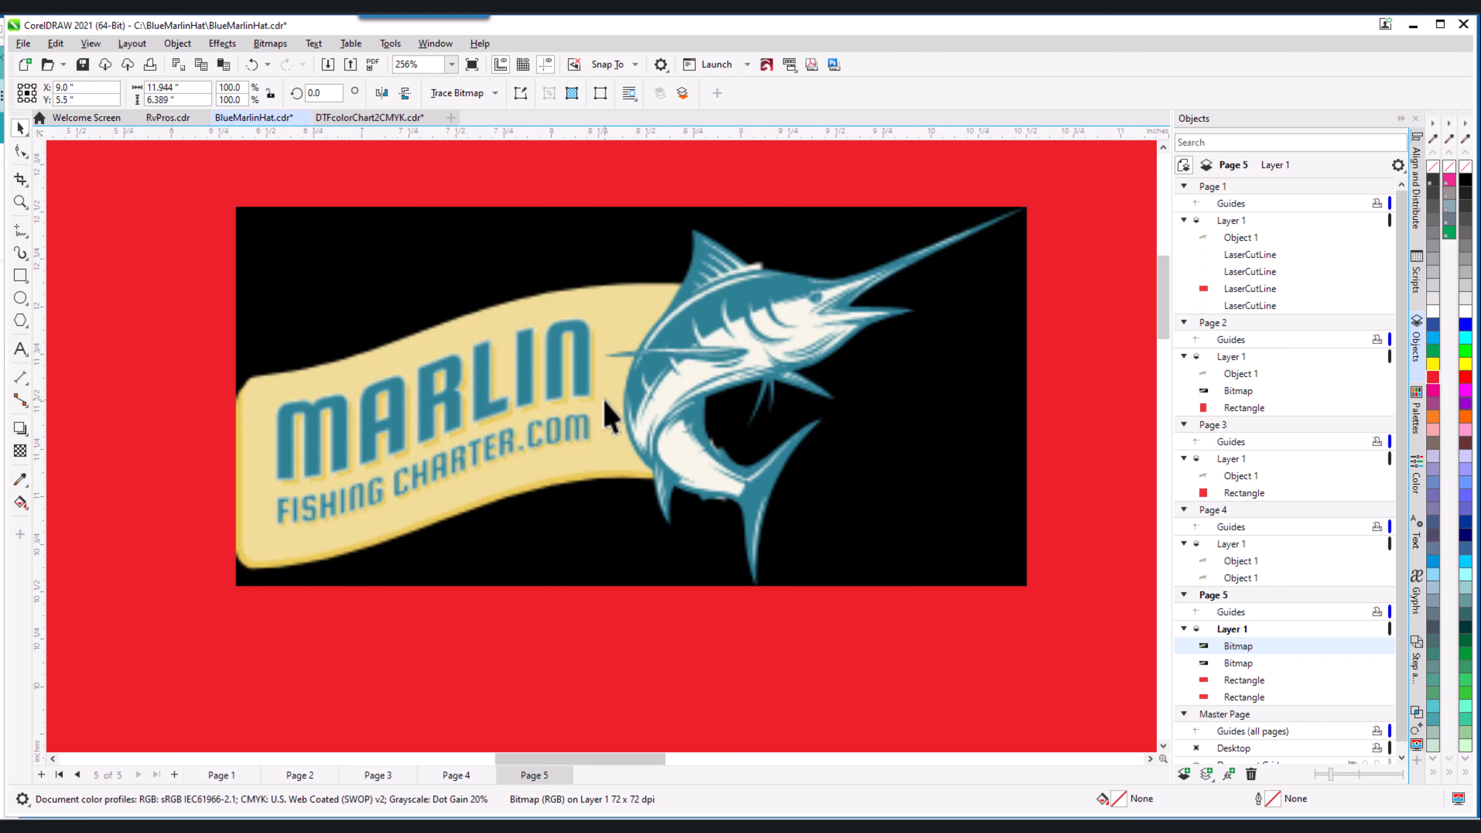
pyautogui.scroll(-8, 608, 414)
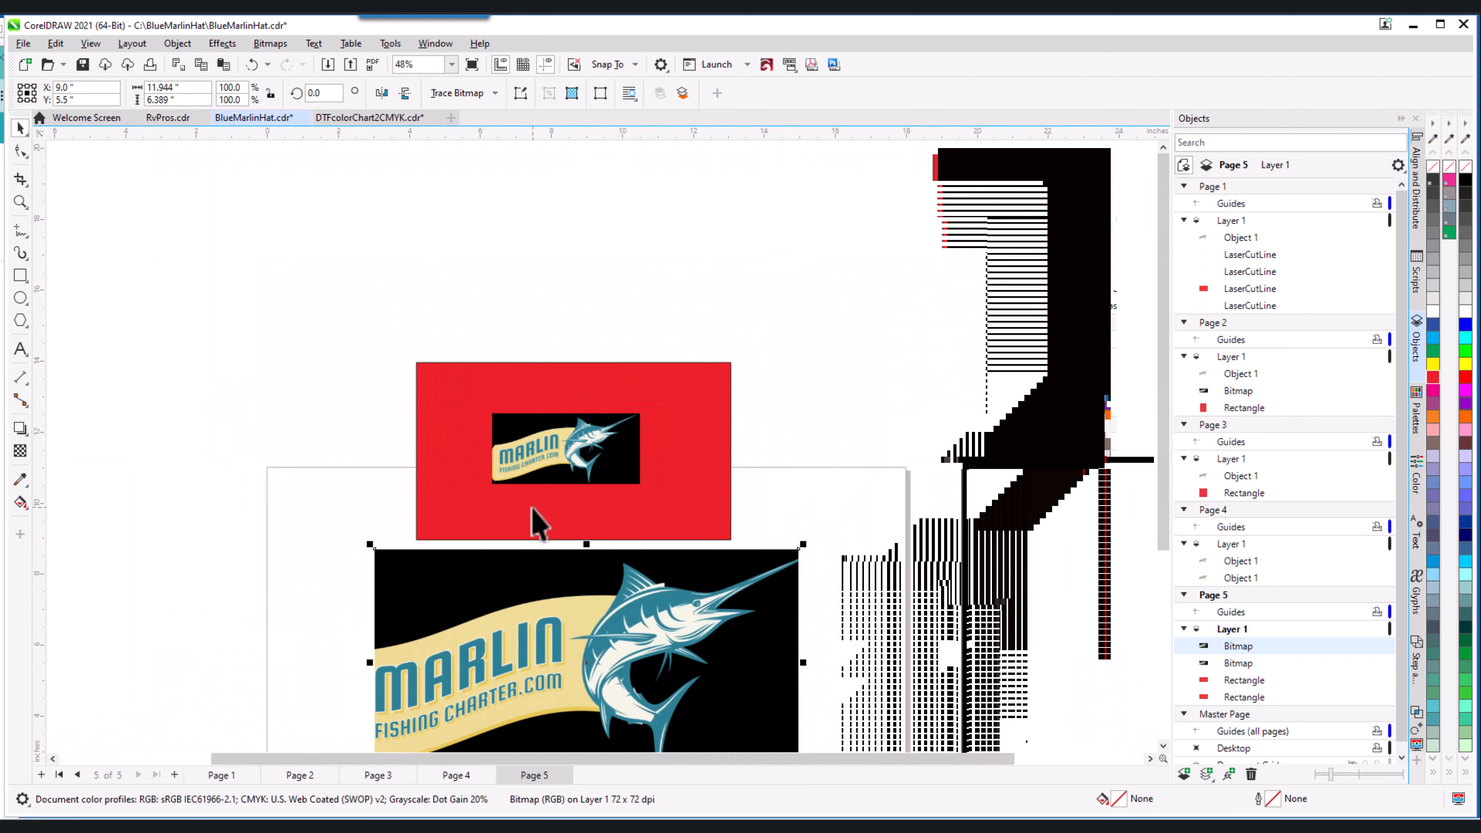
pyautogui.scroll(5, 552, 480)
pyautogui.scroll(-3, 604, 382)
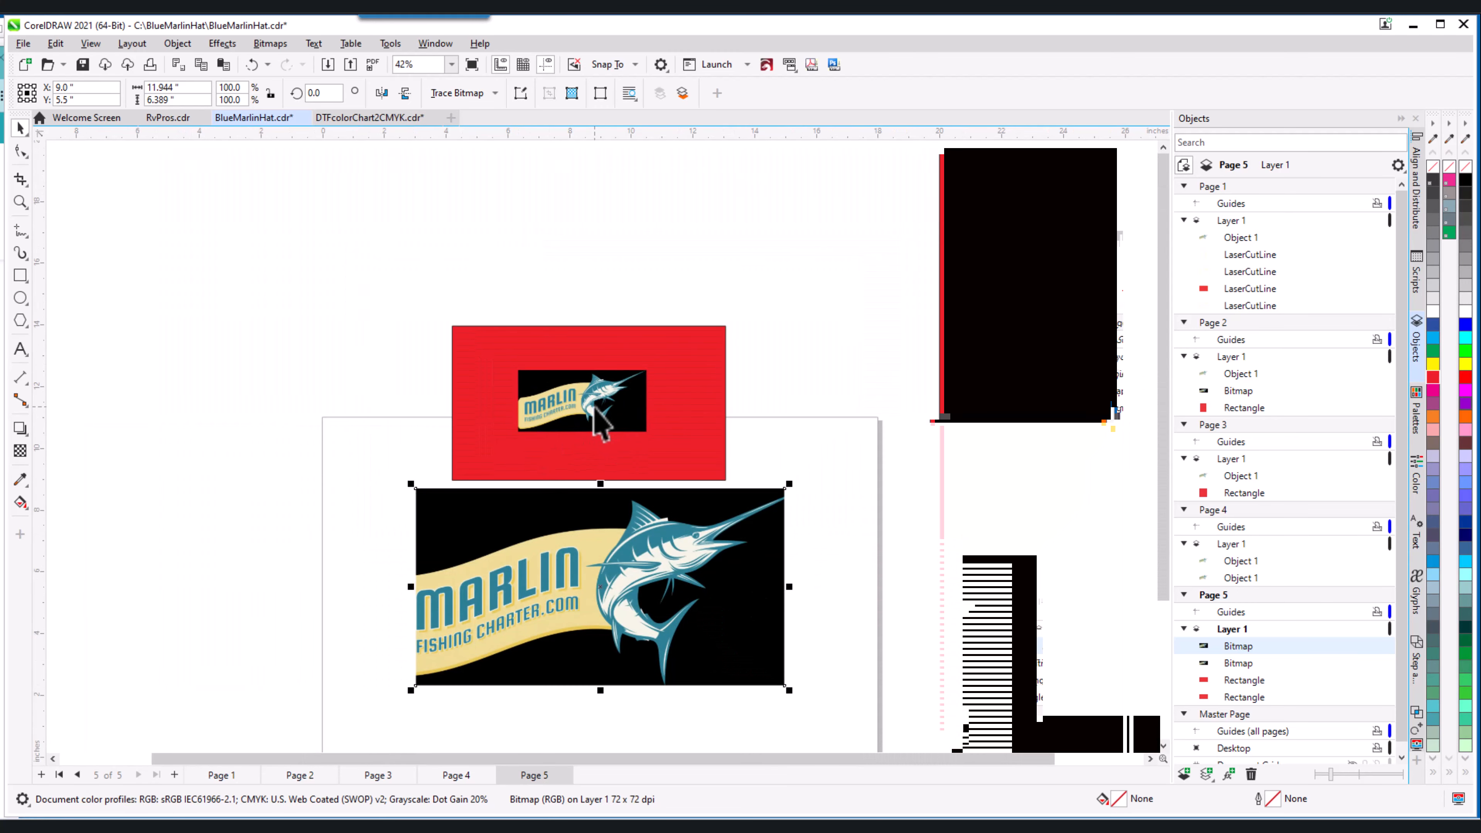
pyautogui.scroll(-2, 593, 410)
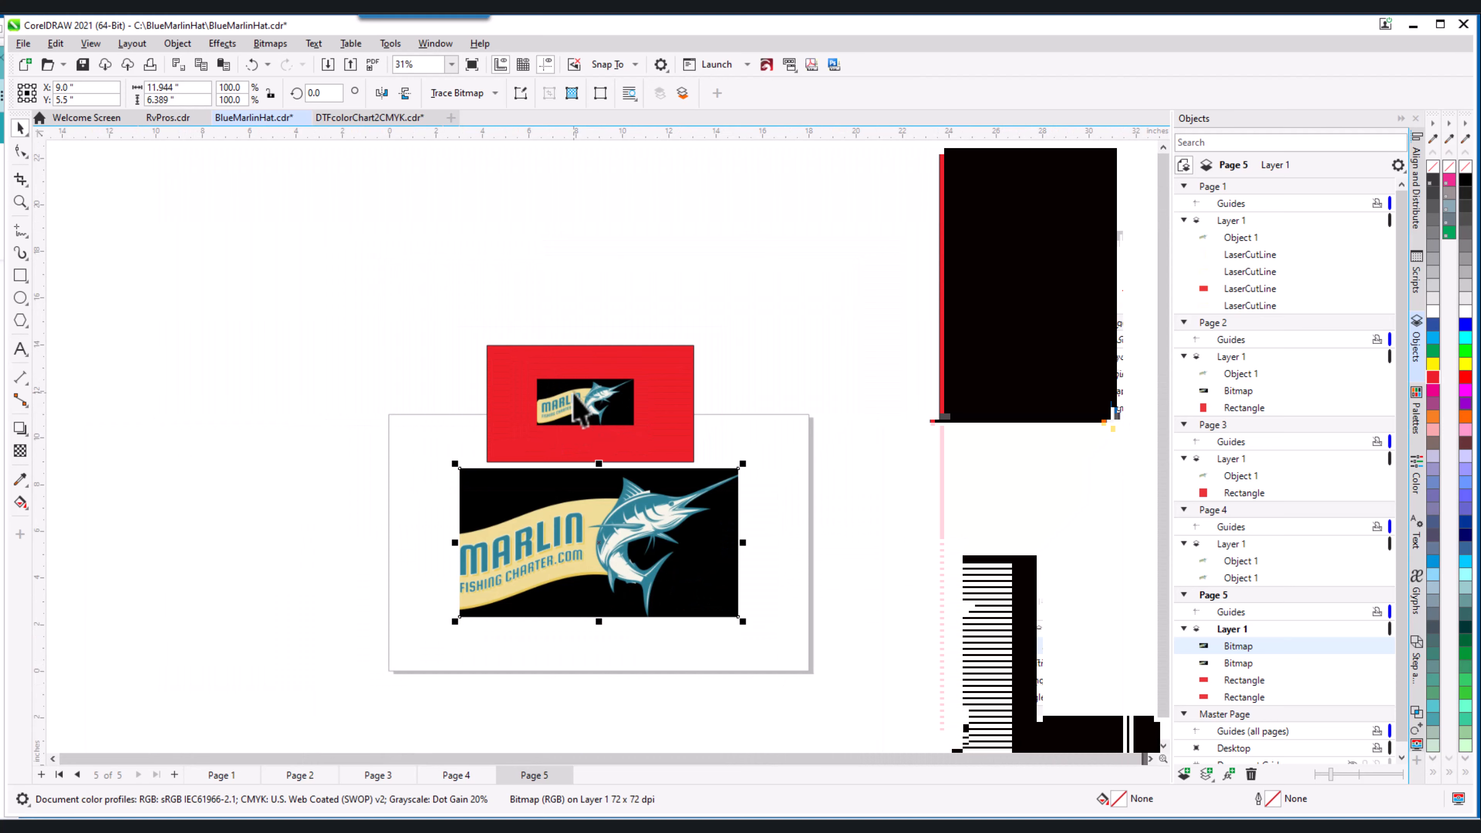
pyautogui.scroll(2, 562, 420)
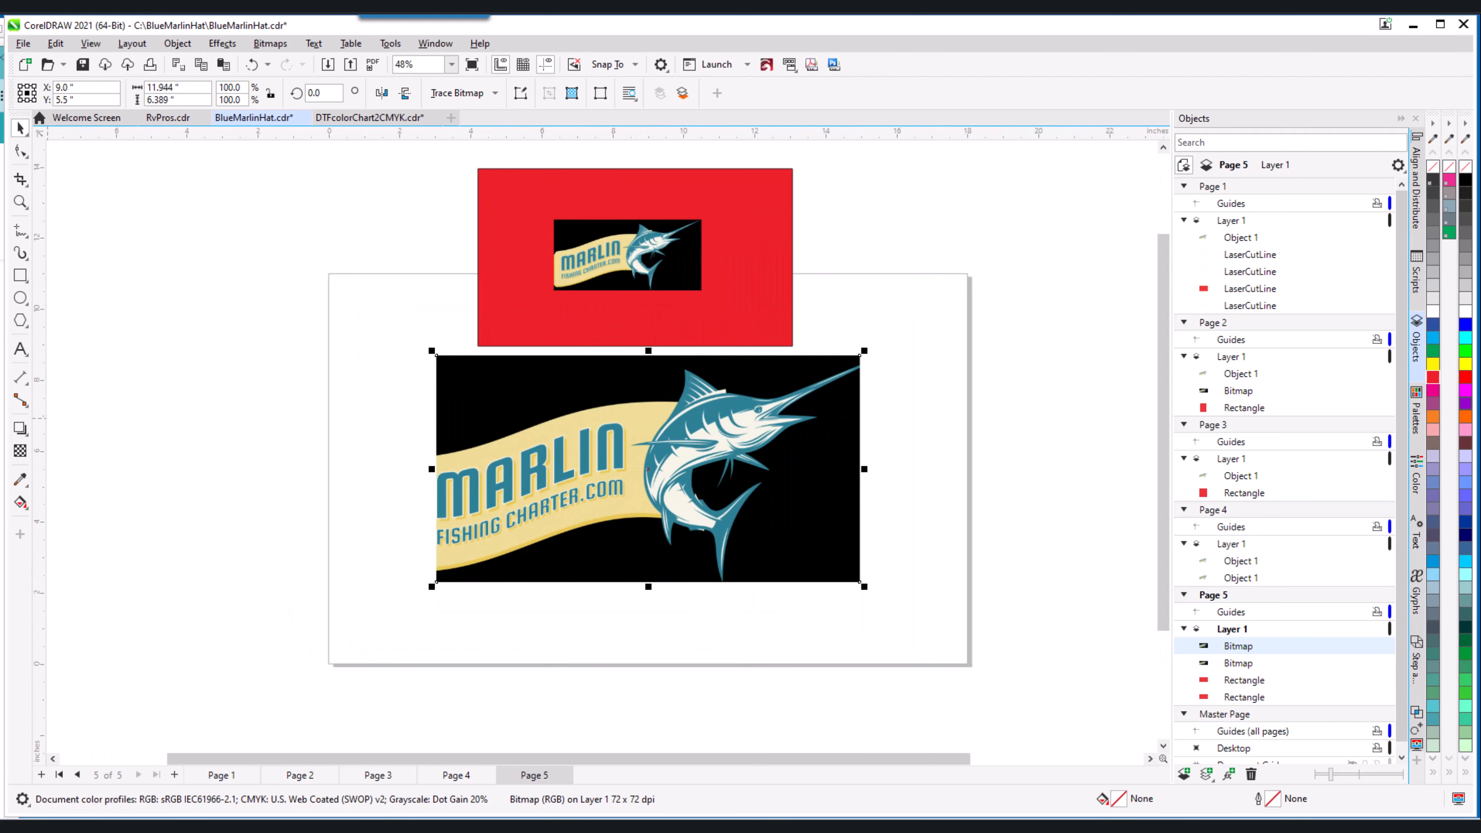
pyautogui.hotkey('alt', 'Tab')
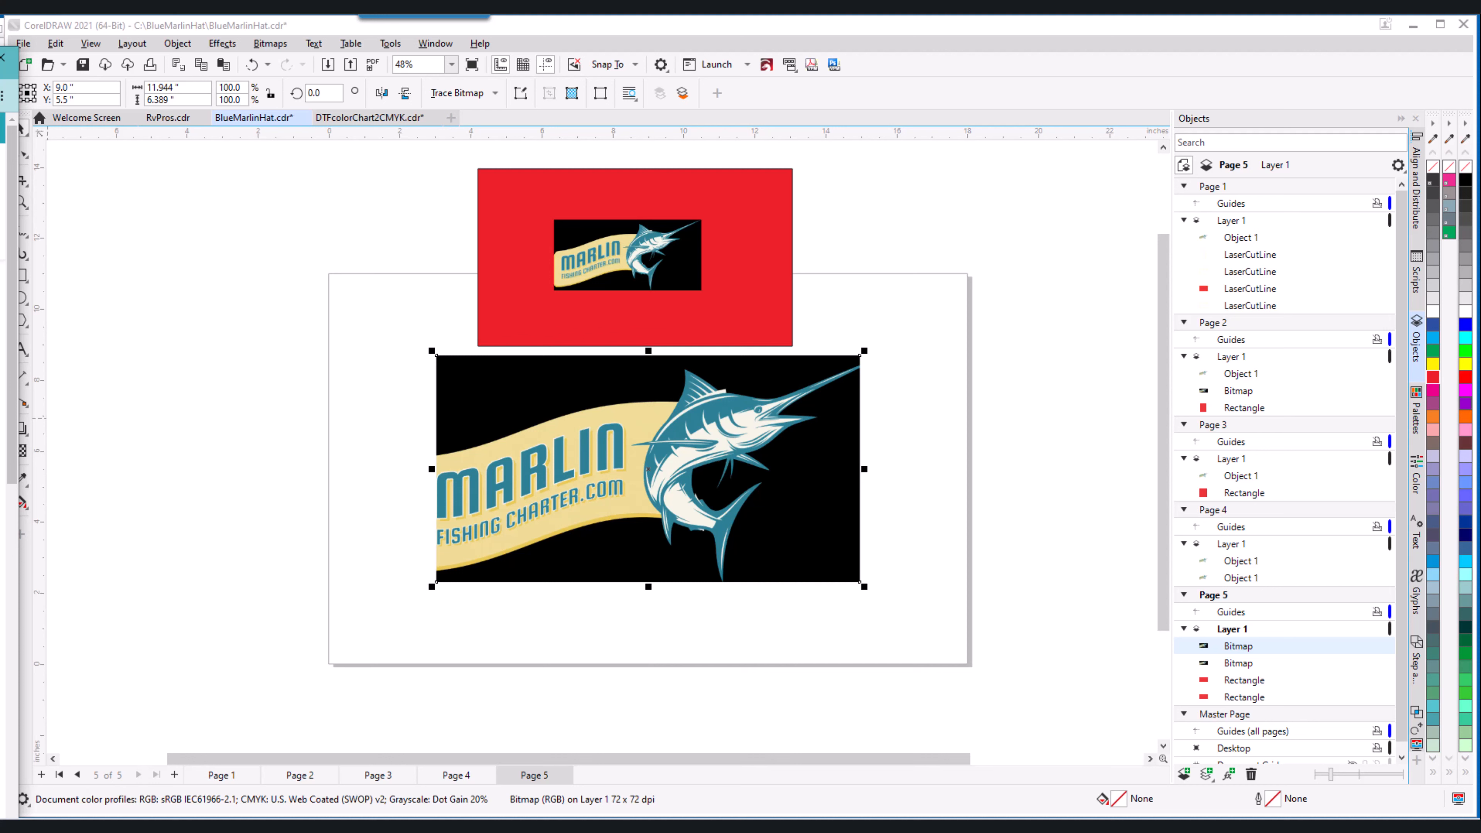
pyautogui.moveTo(0, 77); pyautogui.dragTo(0, 206)
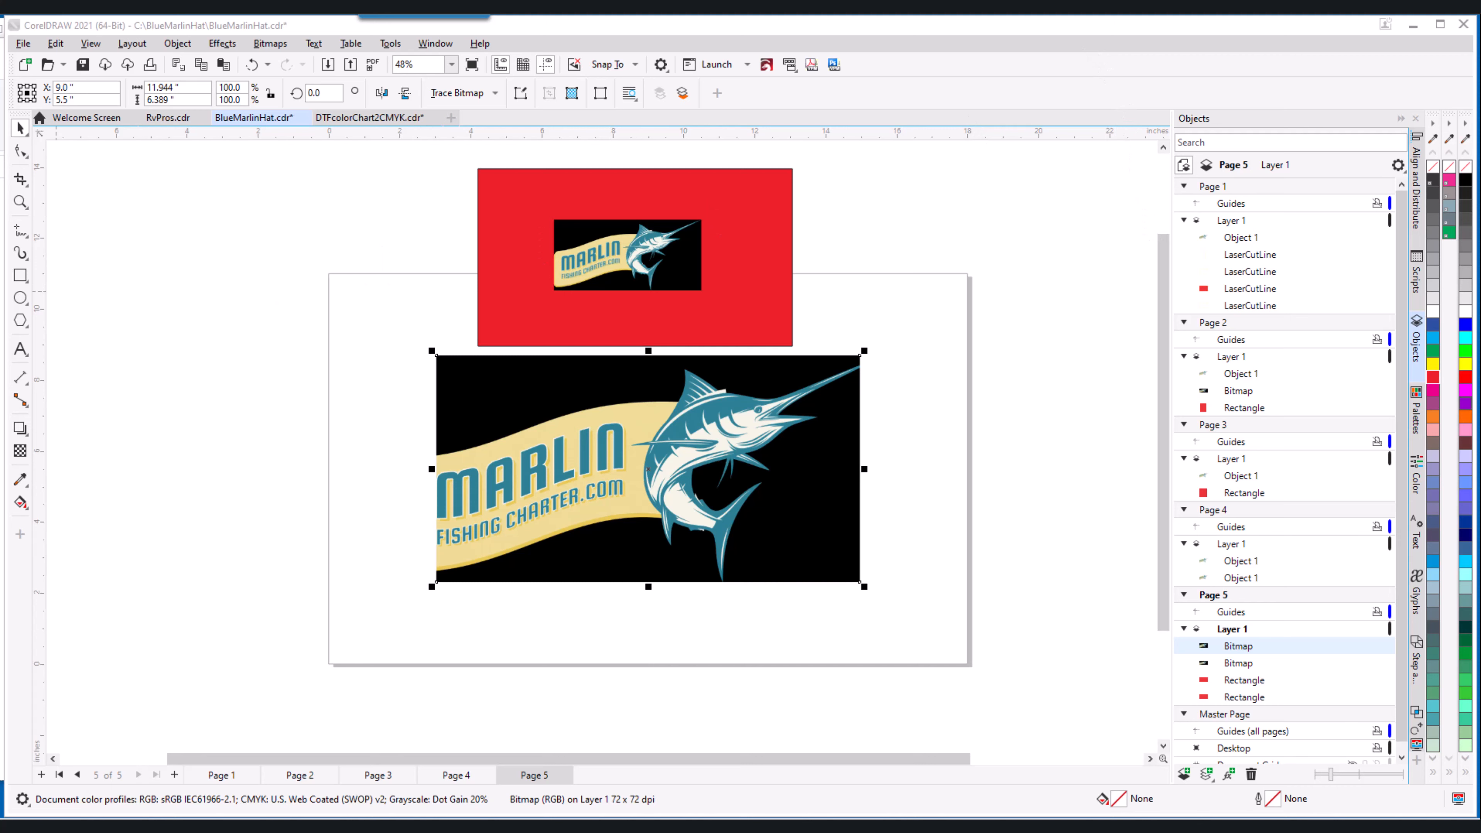
pyautogui.moveTo(0, 111); pyautogui.dragTo(1101, 120)
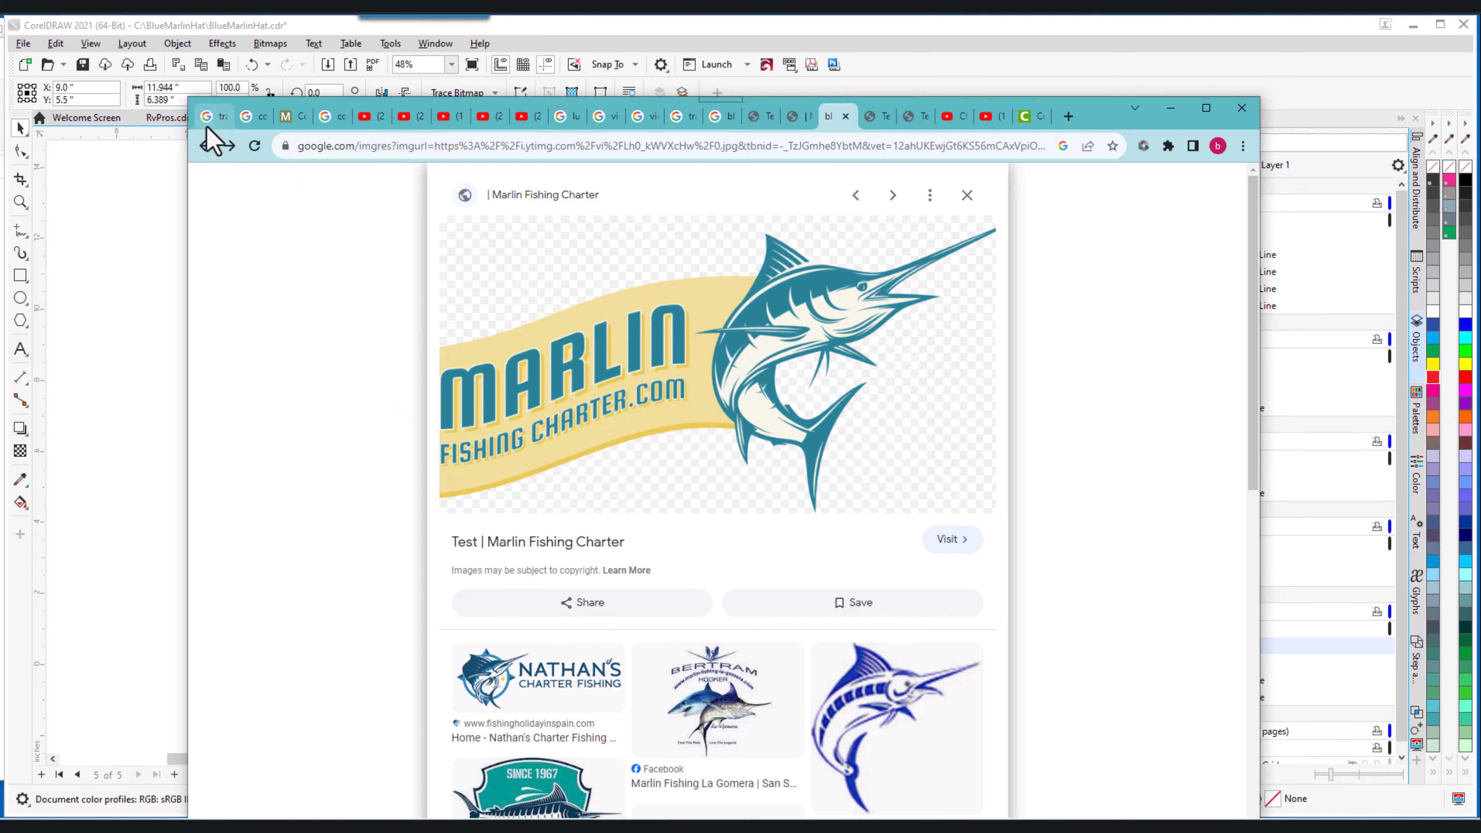
pyautogui.click(207, 126)
pyautogui.click(251, 122)
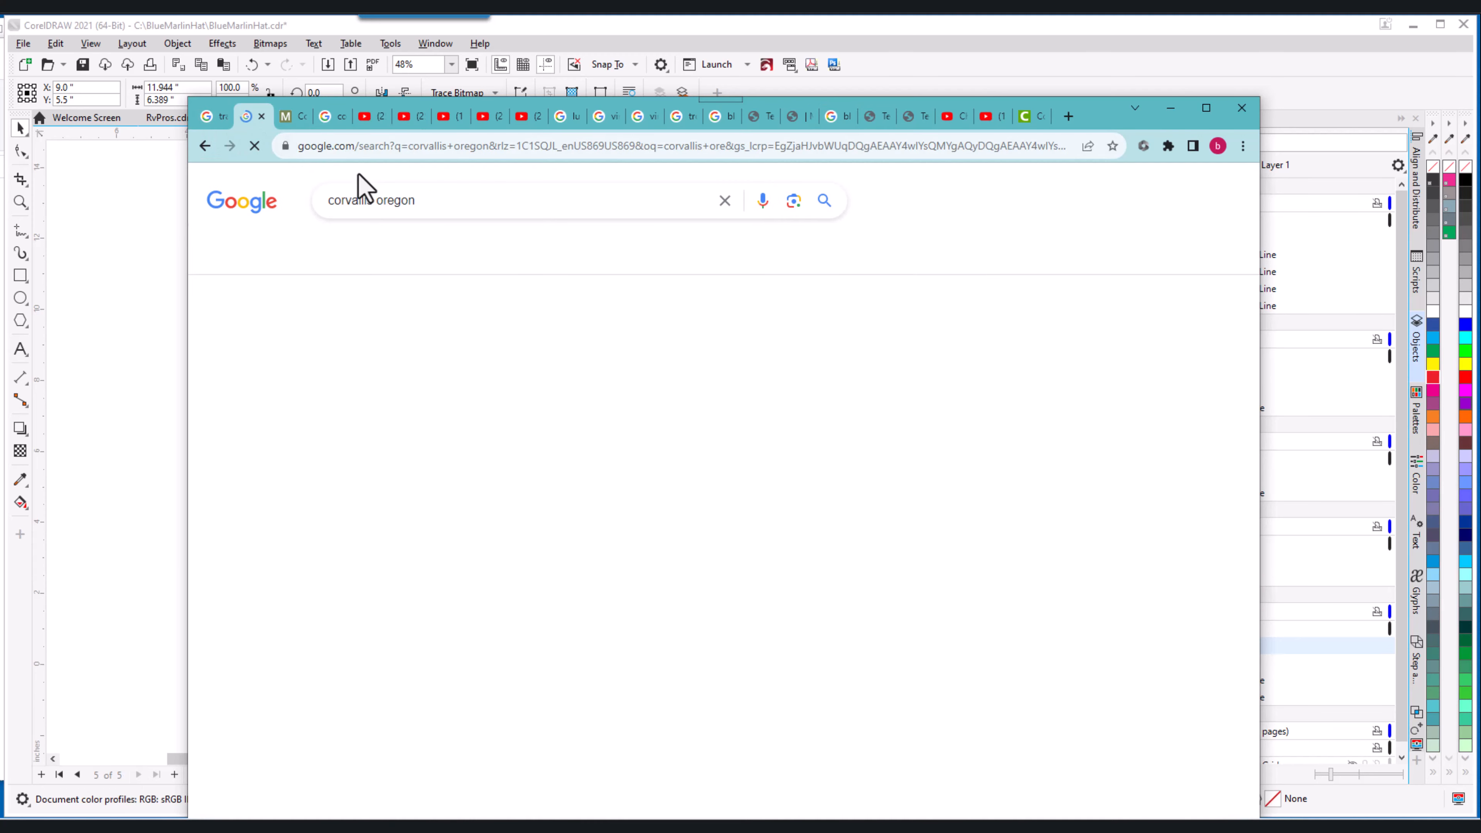
pyautogui.moveTo(1111, 129); pyautogui.dragTo(0, 146)
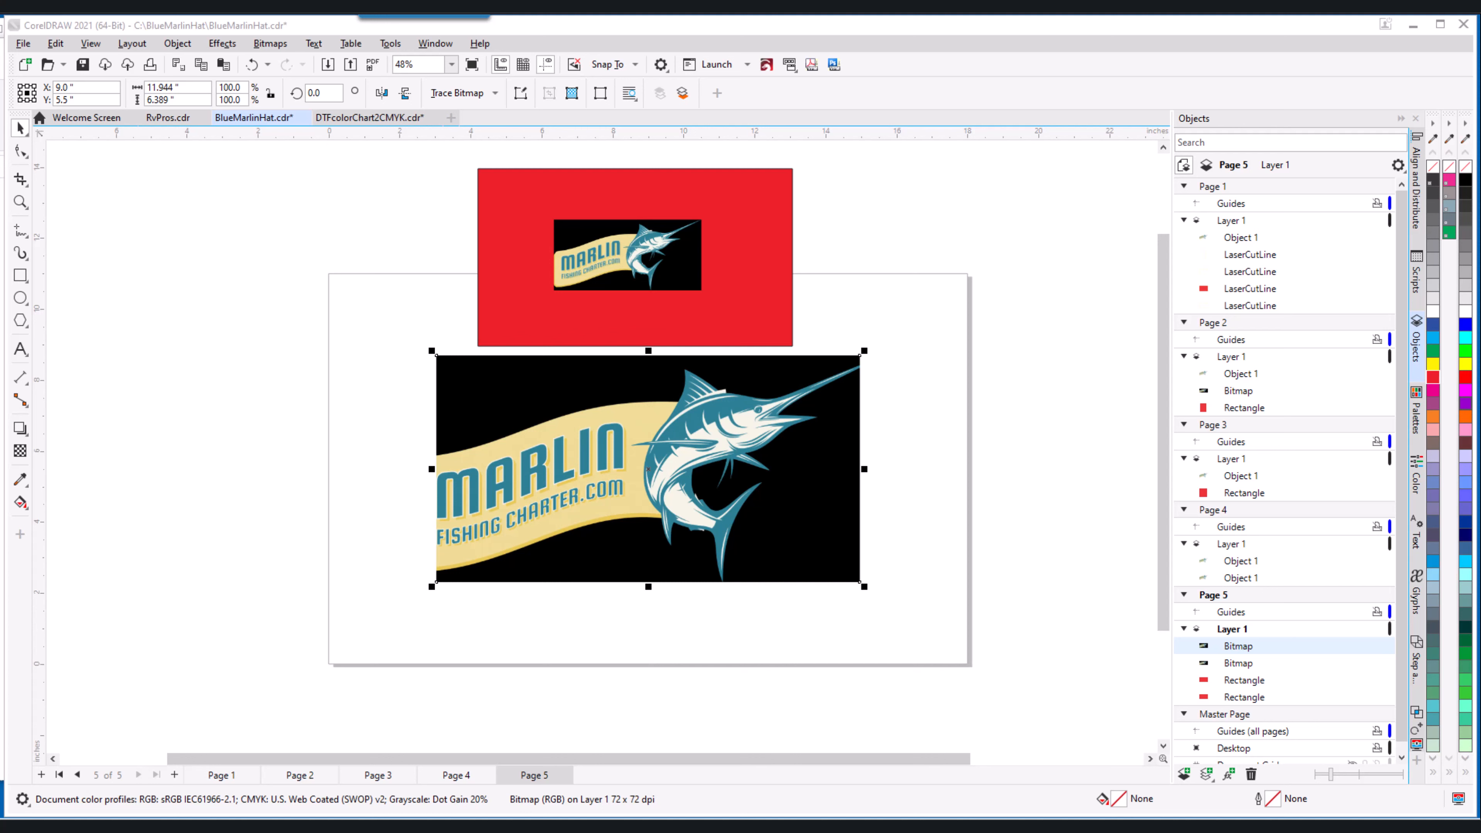
# - Switch to the browser and examine the CorelDRAW Community wiki's complete list of keyboard shortcuts
pyautogui.moveTo(1, 108); pyautogui.dragTo(1003, 38)
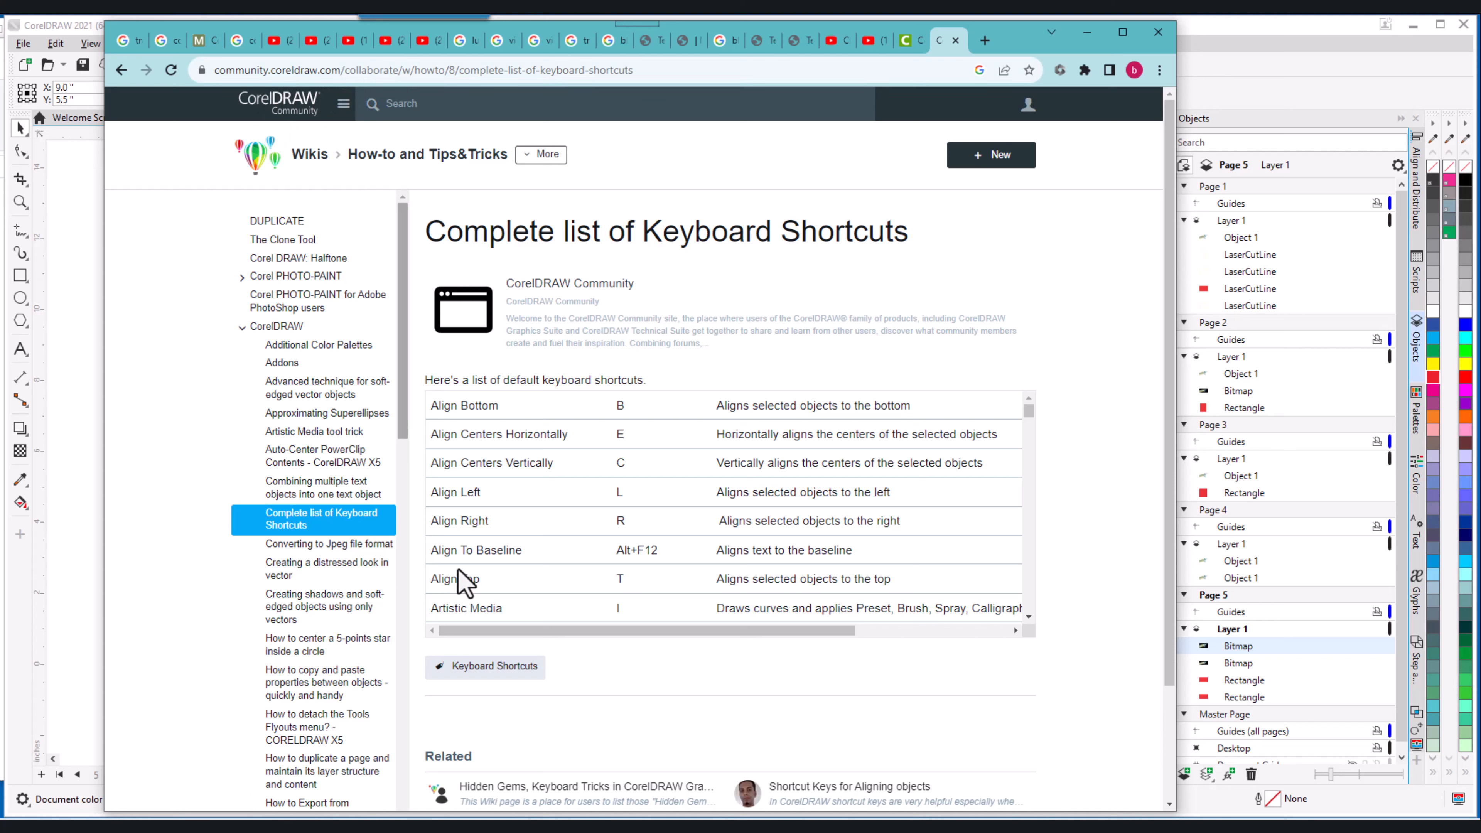
pyautogui.scroll(-8, 659, 619)
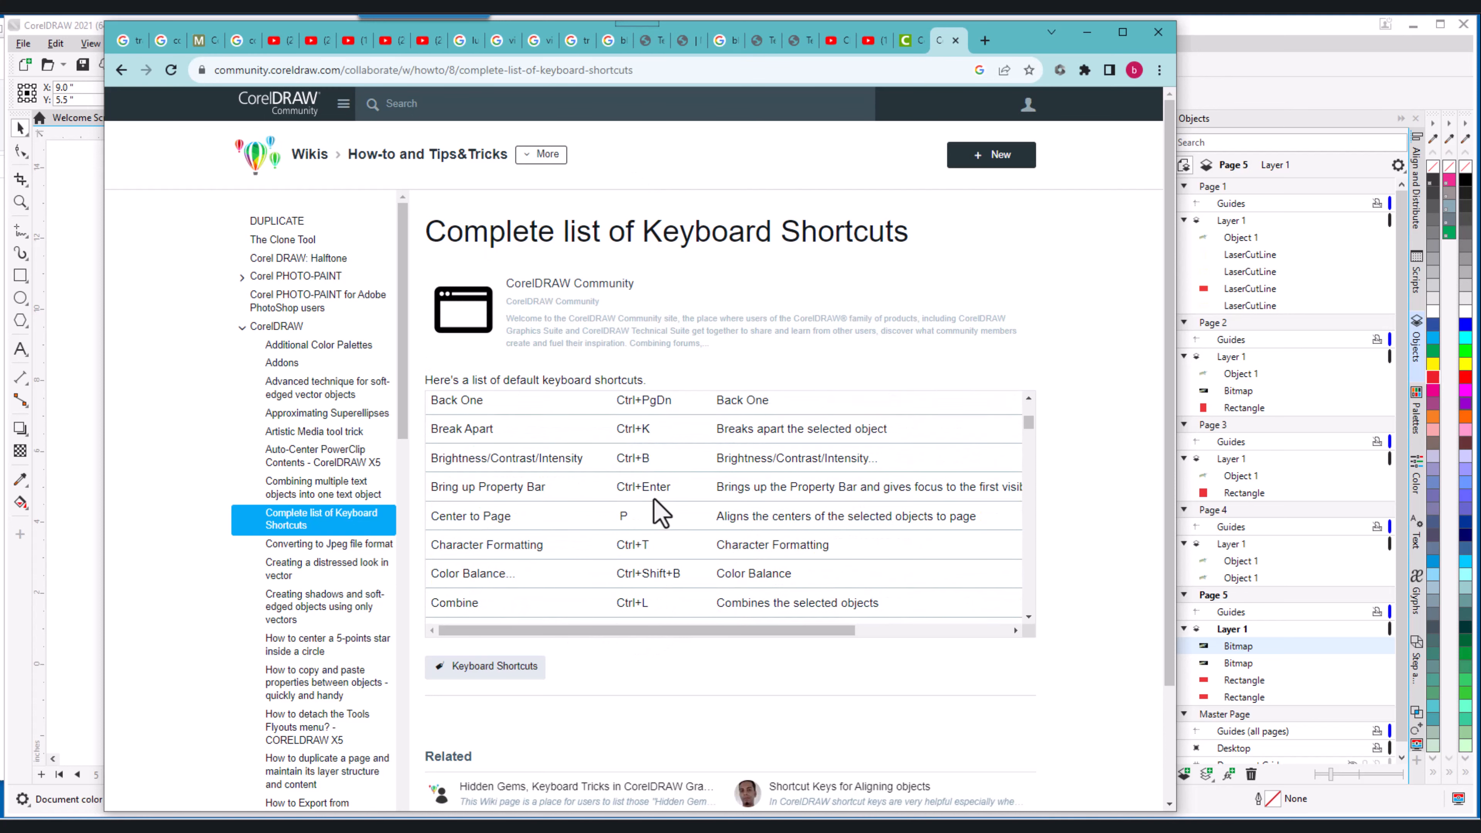
pyautogui.scroll(-1, 657, 499)
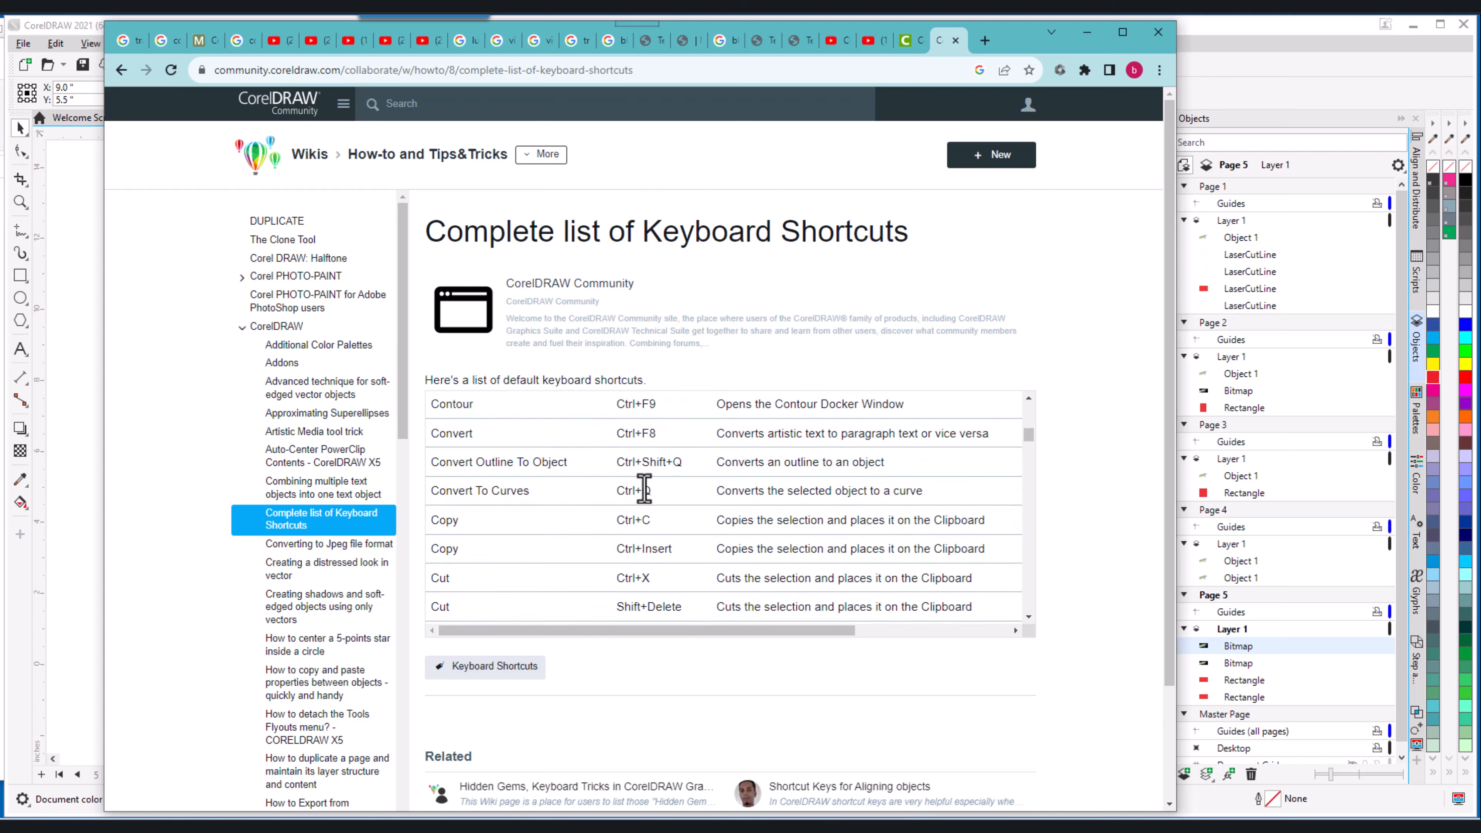
pyautogui.scroll(-10, 644, 493)
pyautogui.scroll(-5, 607, 505)
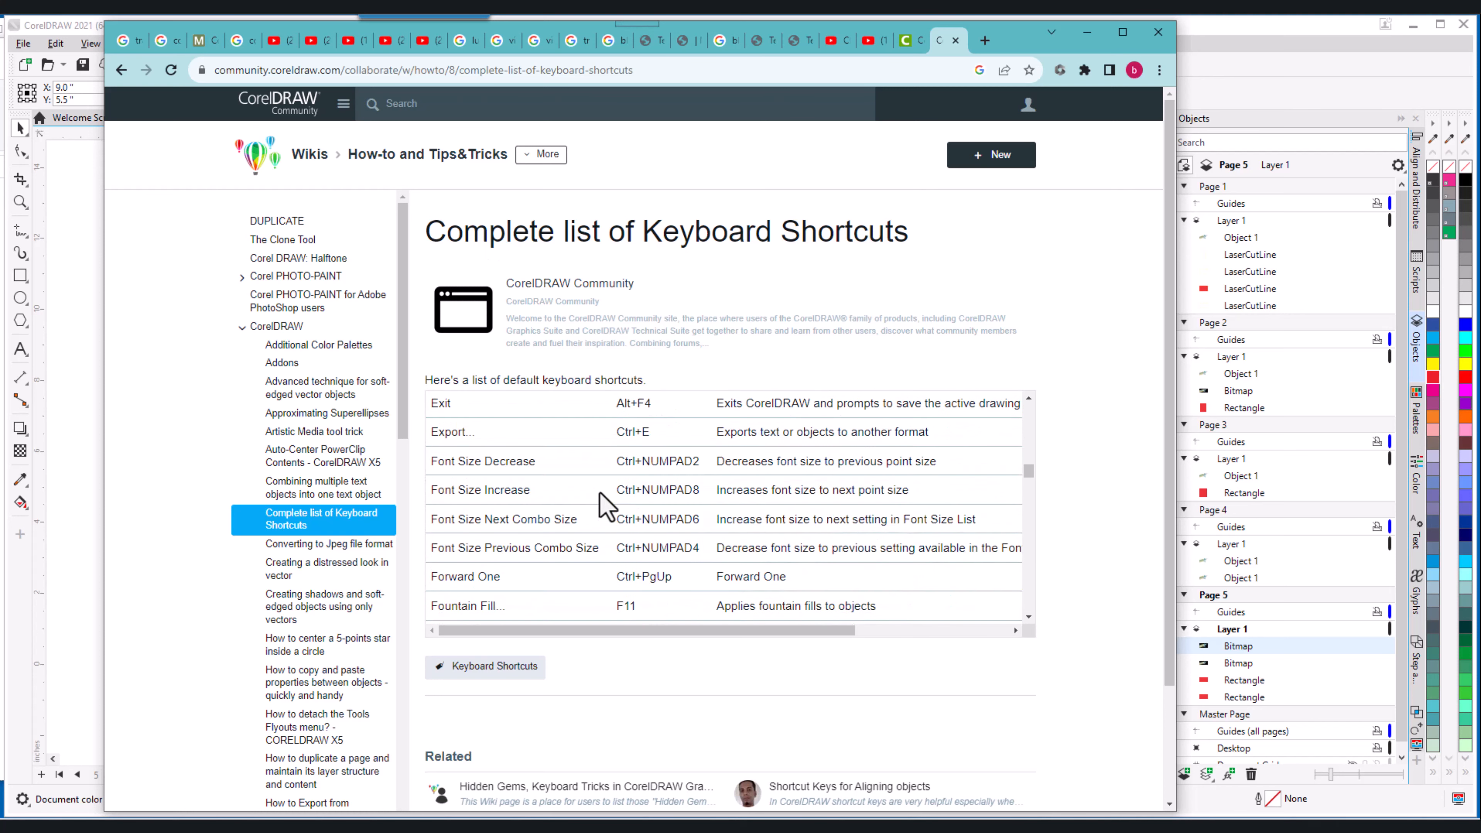
pyautogui.scroll(10, 606, 505)
pyautogui.scroll(10, 600, 493)
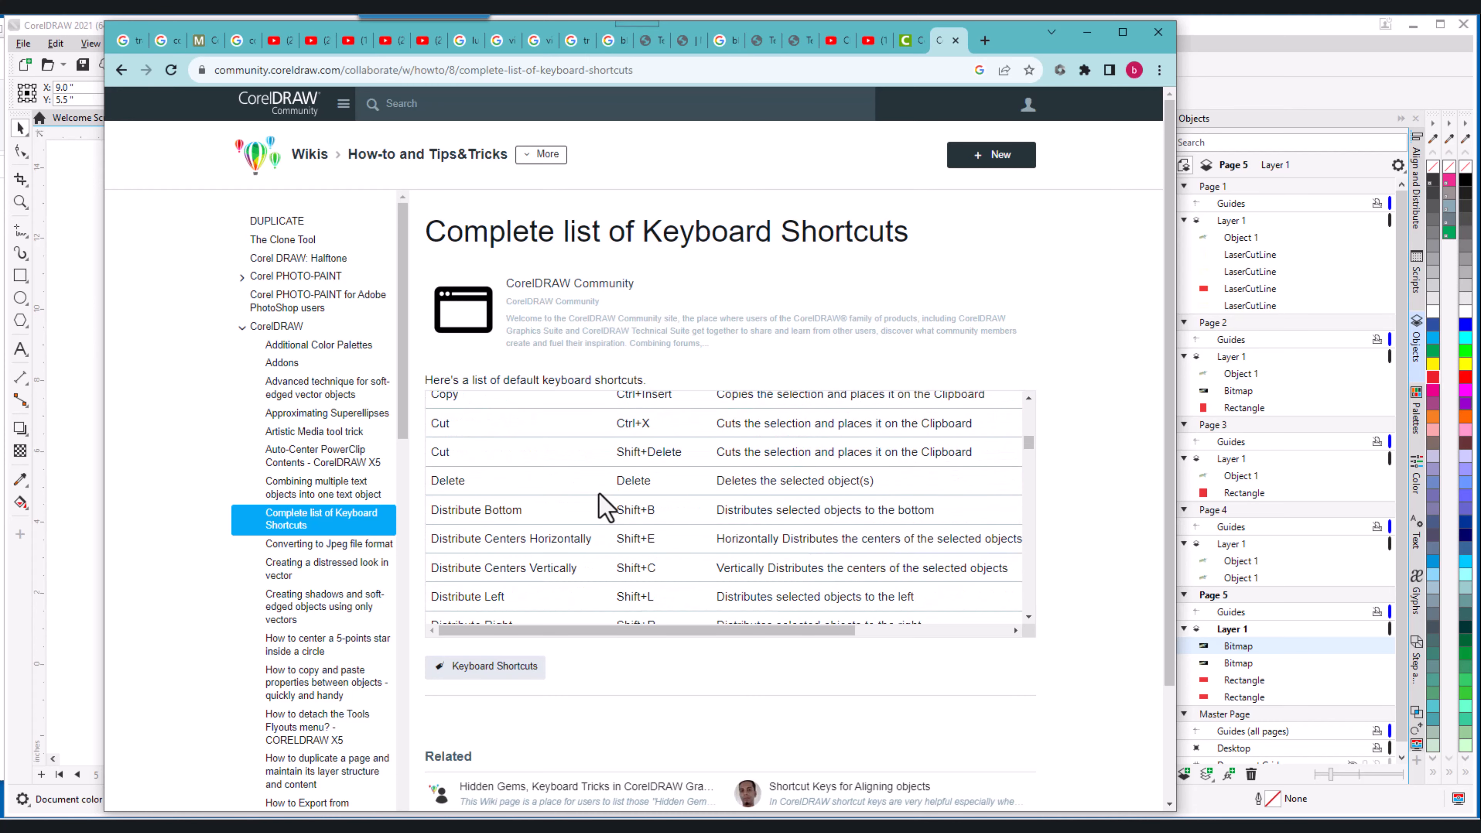
pyautogui.scroll(1, 600, 493)
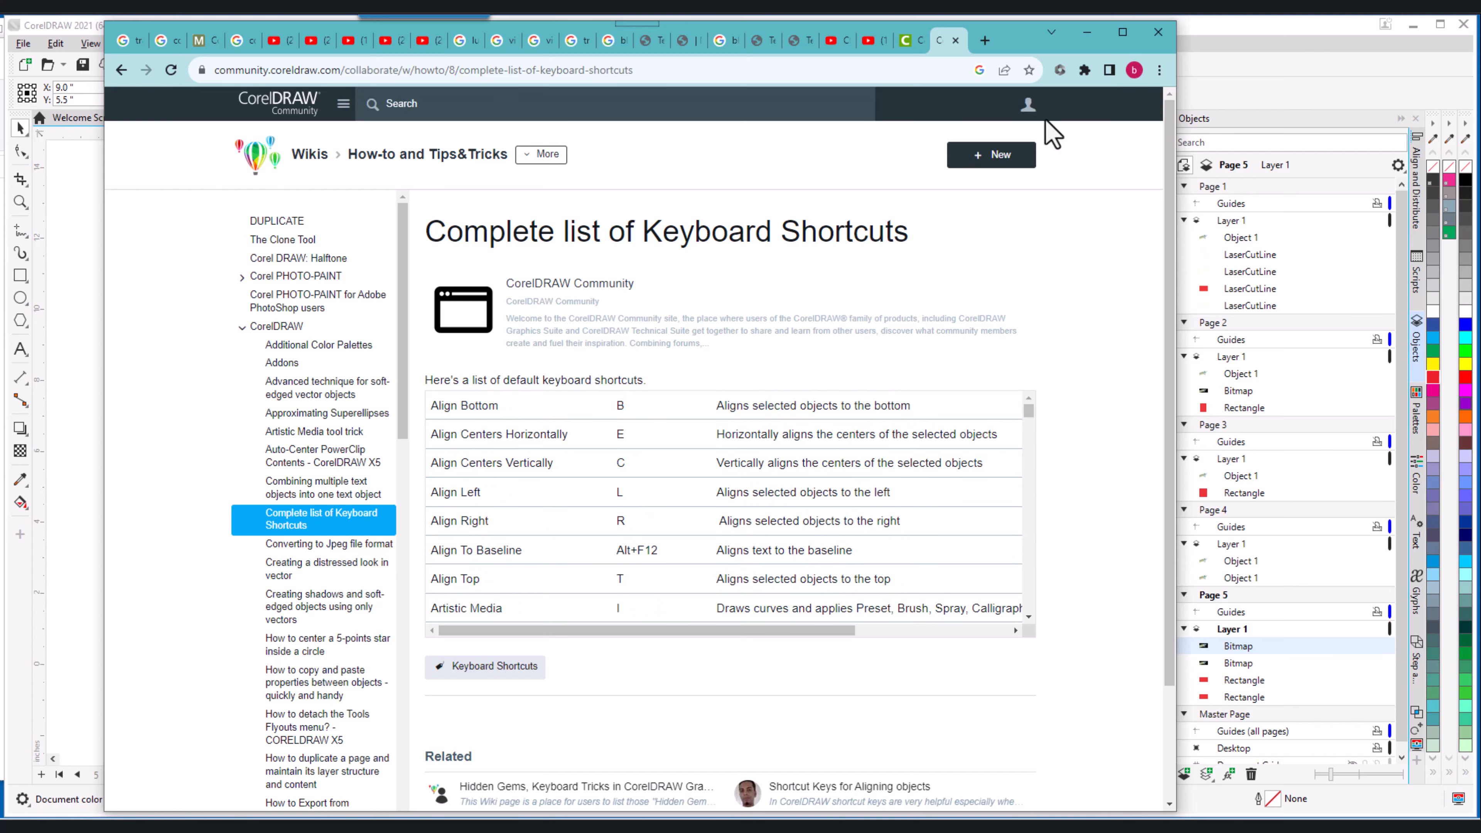
pyautogui.moveTo(1018, 45); pyautogui.dragTo(0, 192)
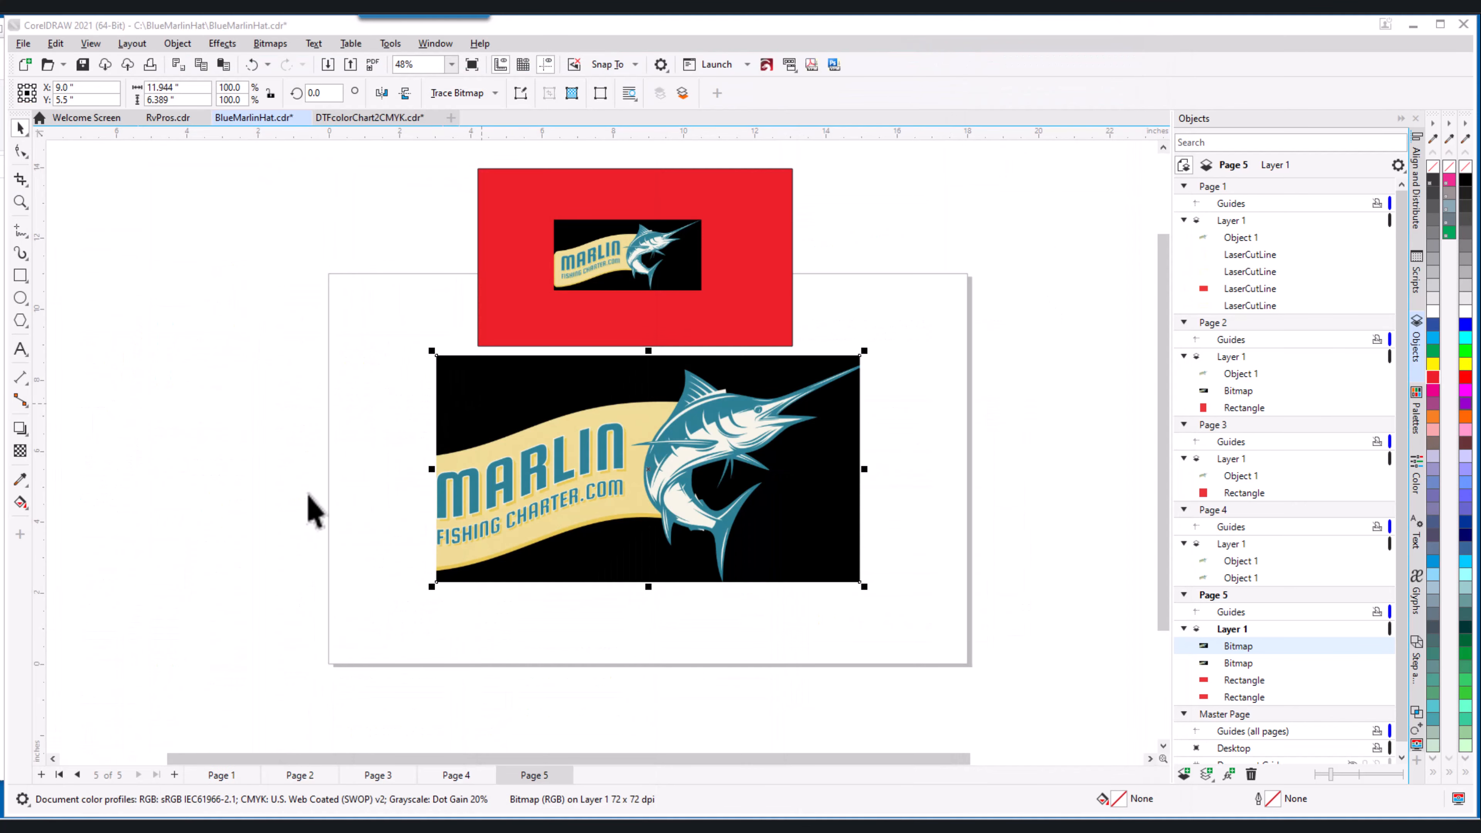
# - Send the large Marlin logo bitmap back one position in the stacking order
pyautogui.click(221, 499)
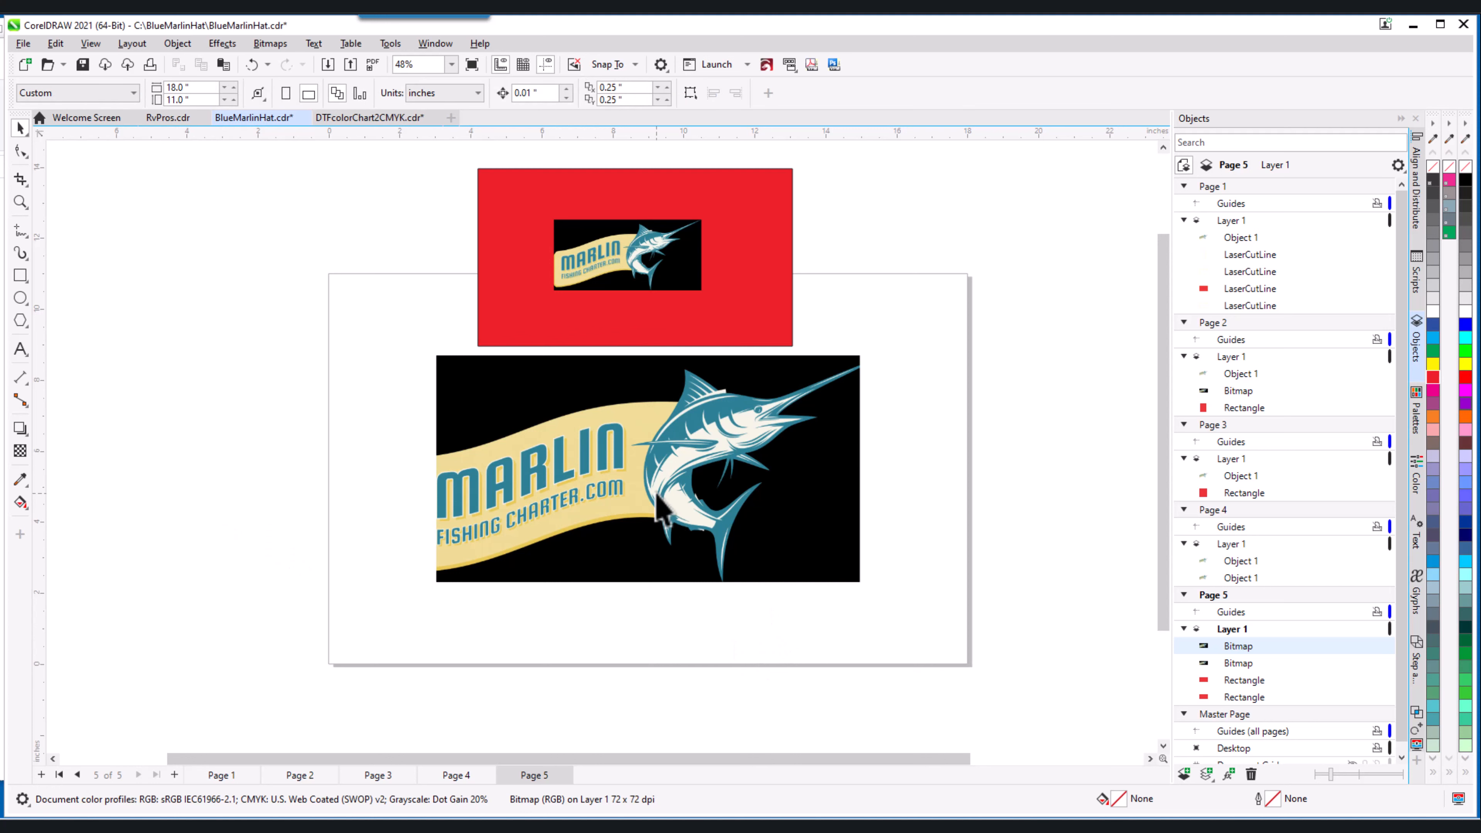
pyautogui.click(669, 523)
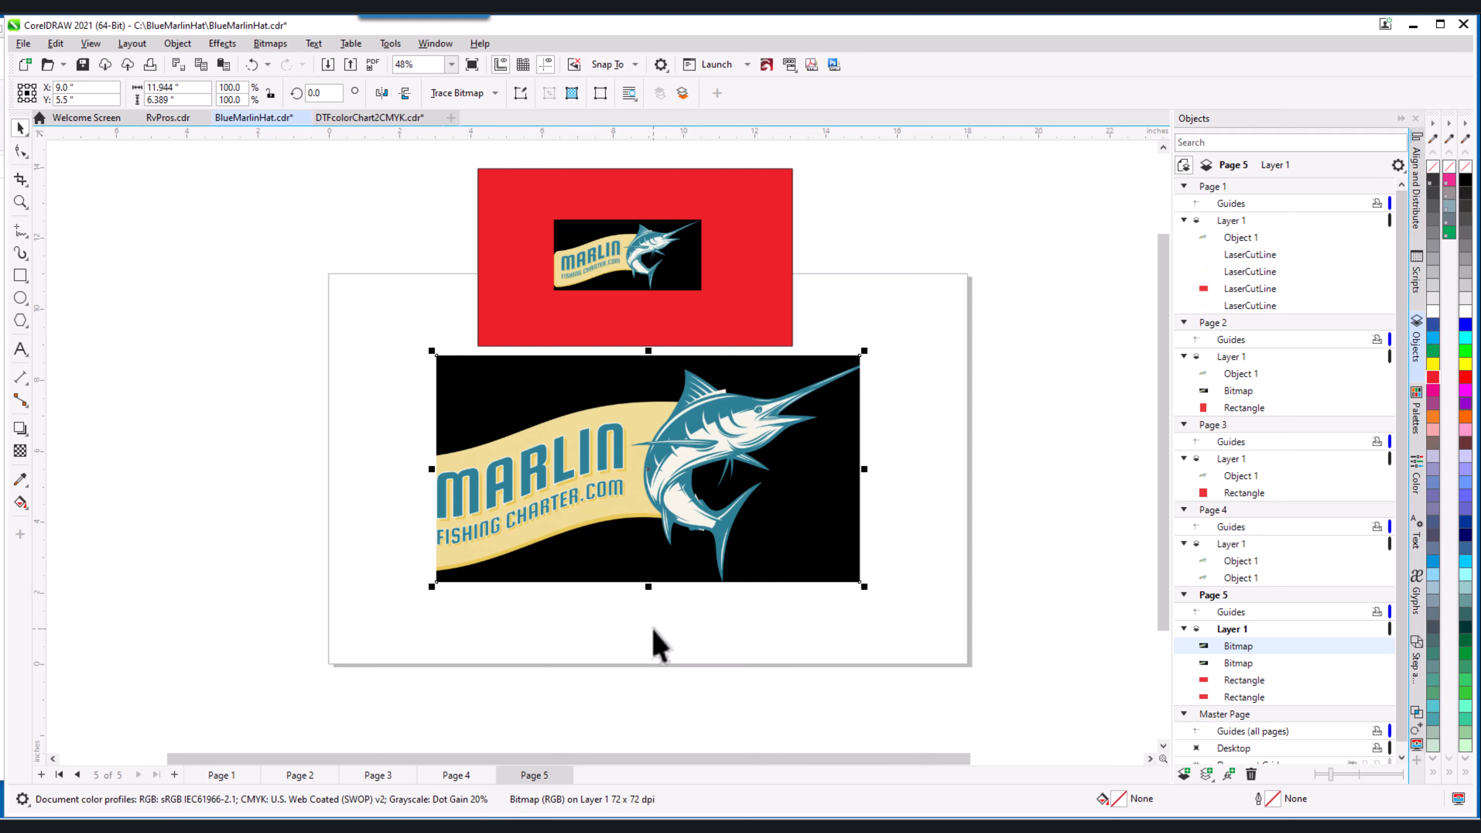
pyautogui.hotkey('ctrl', 'pagedown')
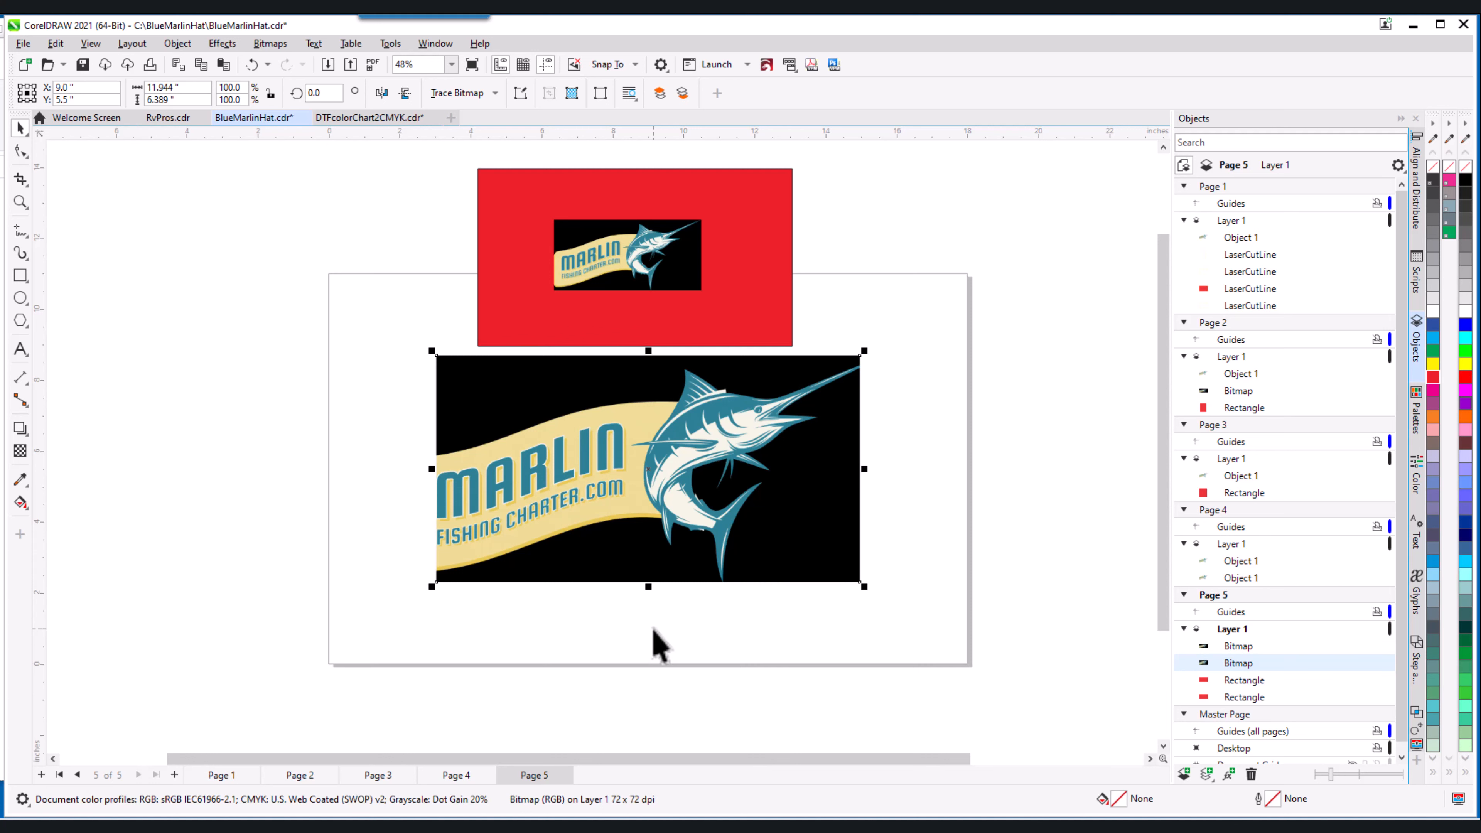
# - Send the large Marlin logo bitmap to the back, raise it one position, and bring it to the front of the layer
pyautogui.hotkey('shift', 'pagedown')
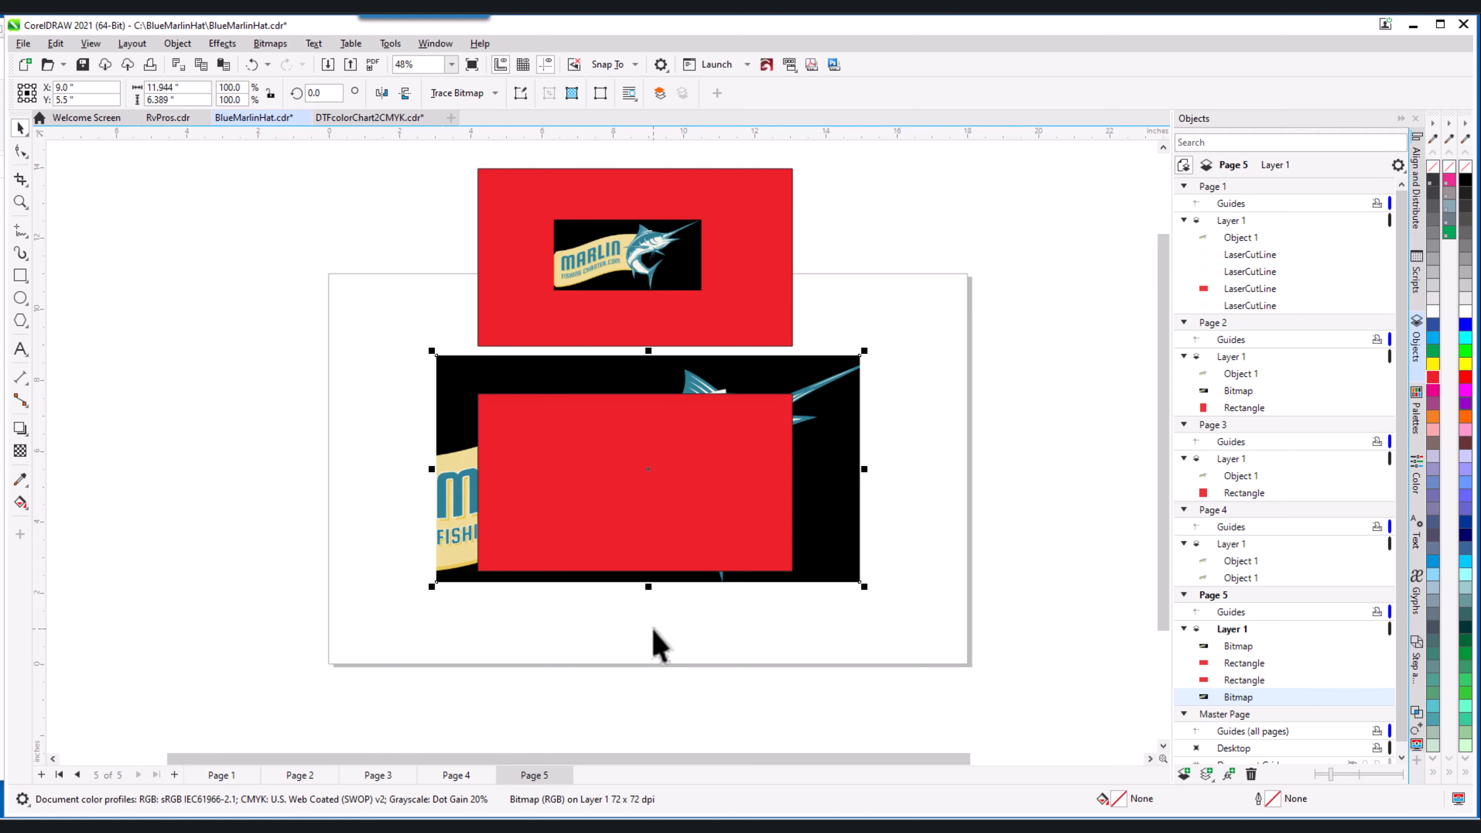
pyautogui.hotkey('ctrl', 'pageup')
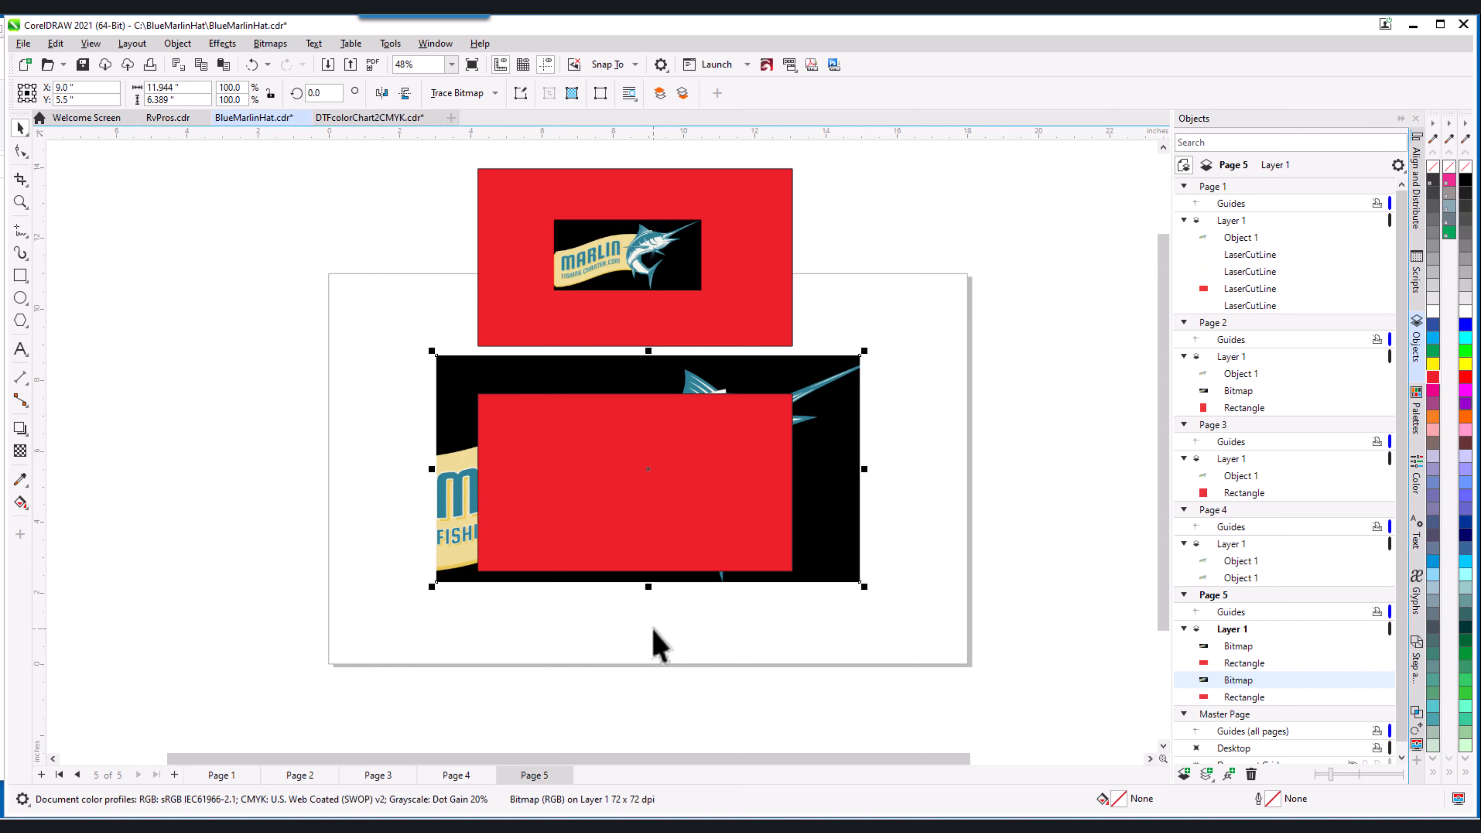
pyautogui.hotkey('shift', 'pageup')
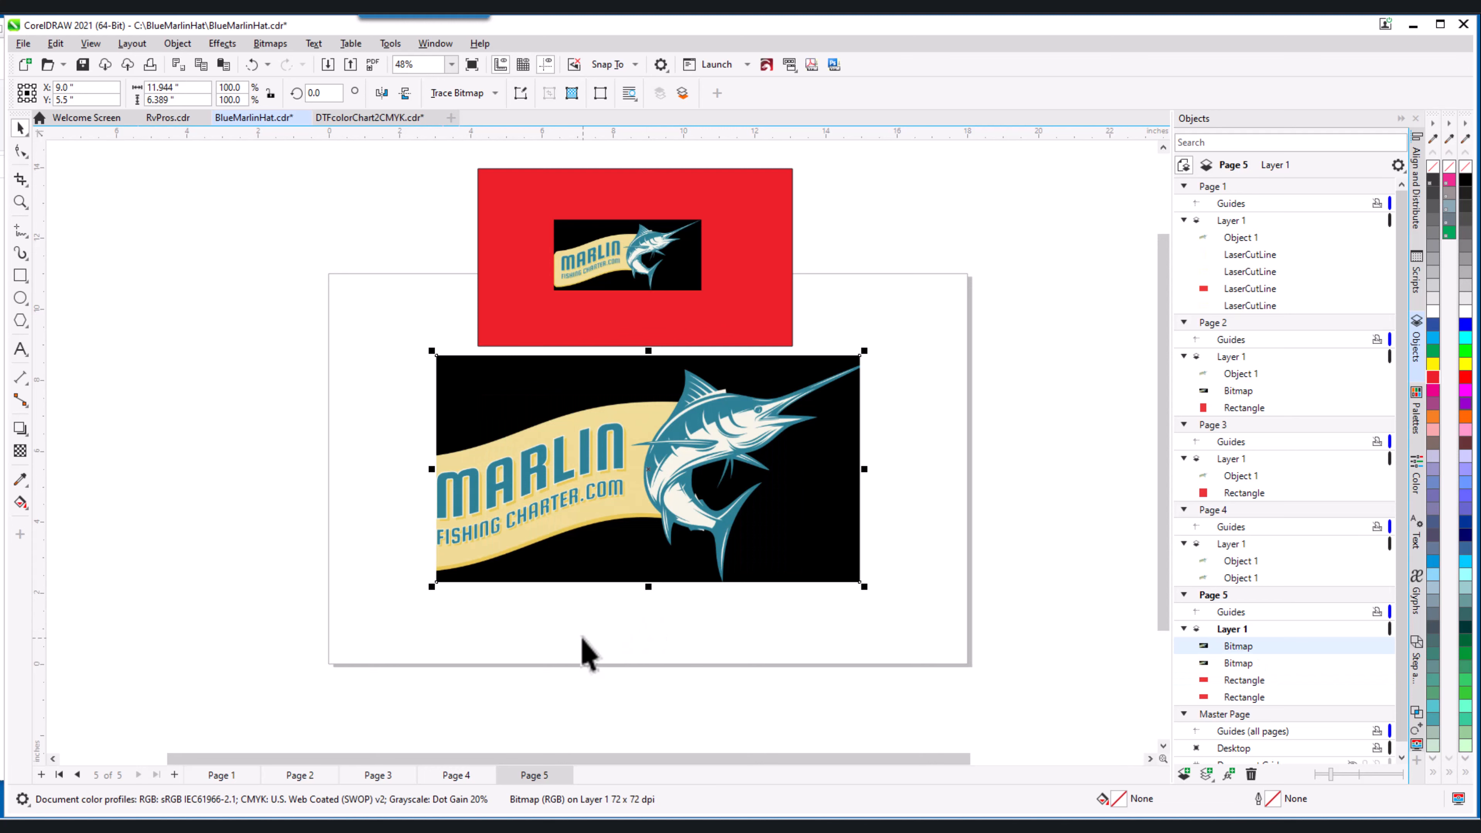
# - Try duplicating the large Marlin logo and moving the copy away from the original, and delete that copy
pyautogui.scroll(-2, 580, 652)
pyautogui.scroll(-2, 575, 640)
pyautogui.scroll(2, 595, 678)
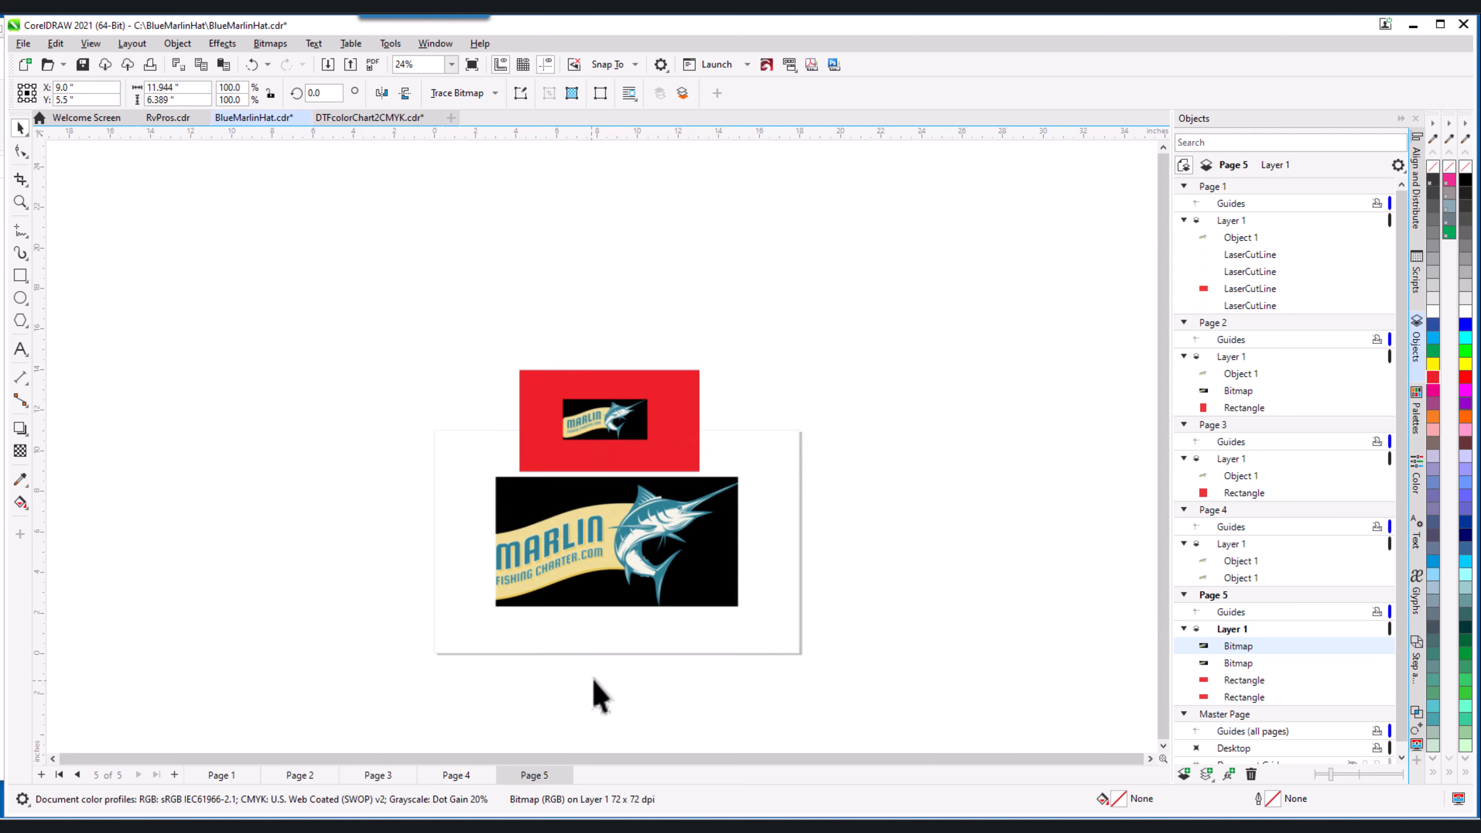
pyautogui.scroll(1, 646, 628)
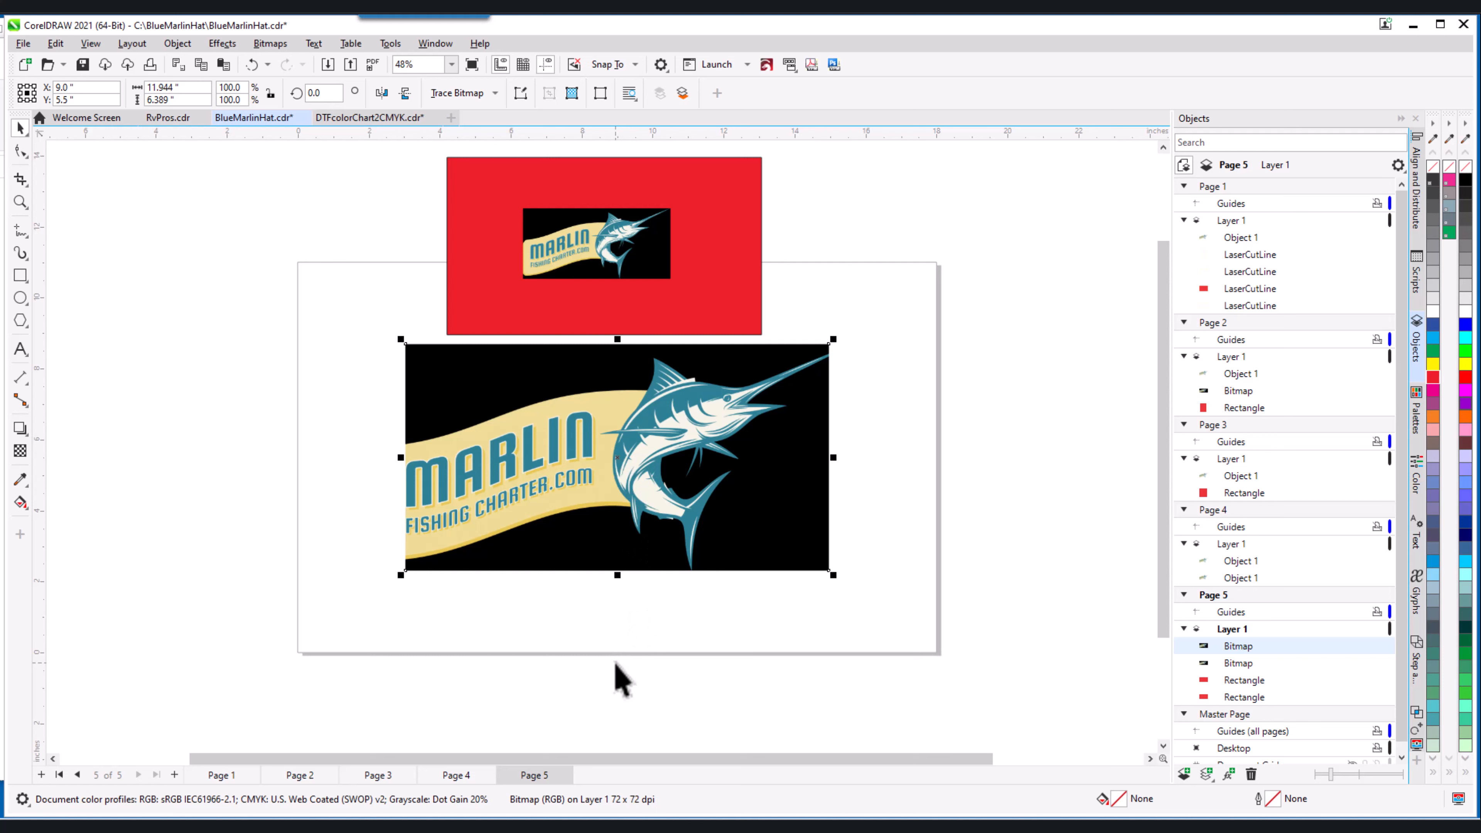
pyautogui.hotkey('ctrl', 'd')
pyautogui.moveTo(628, 446); pyautogui.dragTo(822, 432)
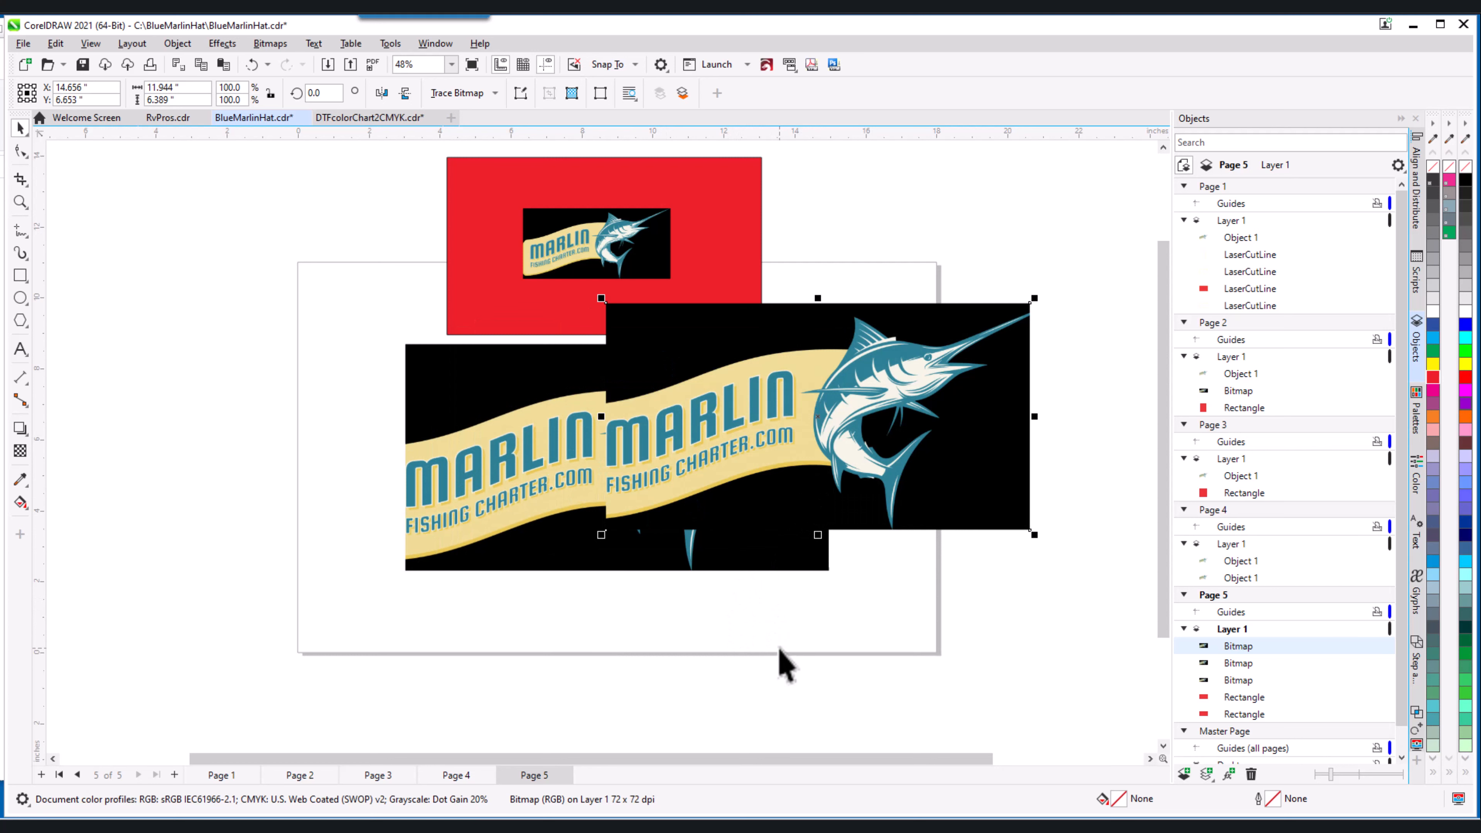
pyautogui.press('Delete')
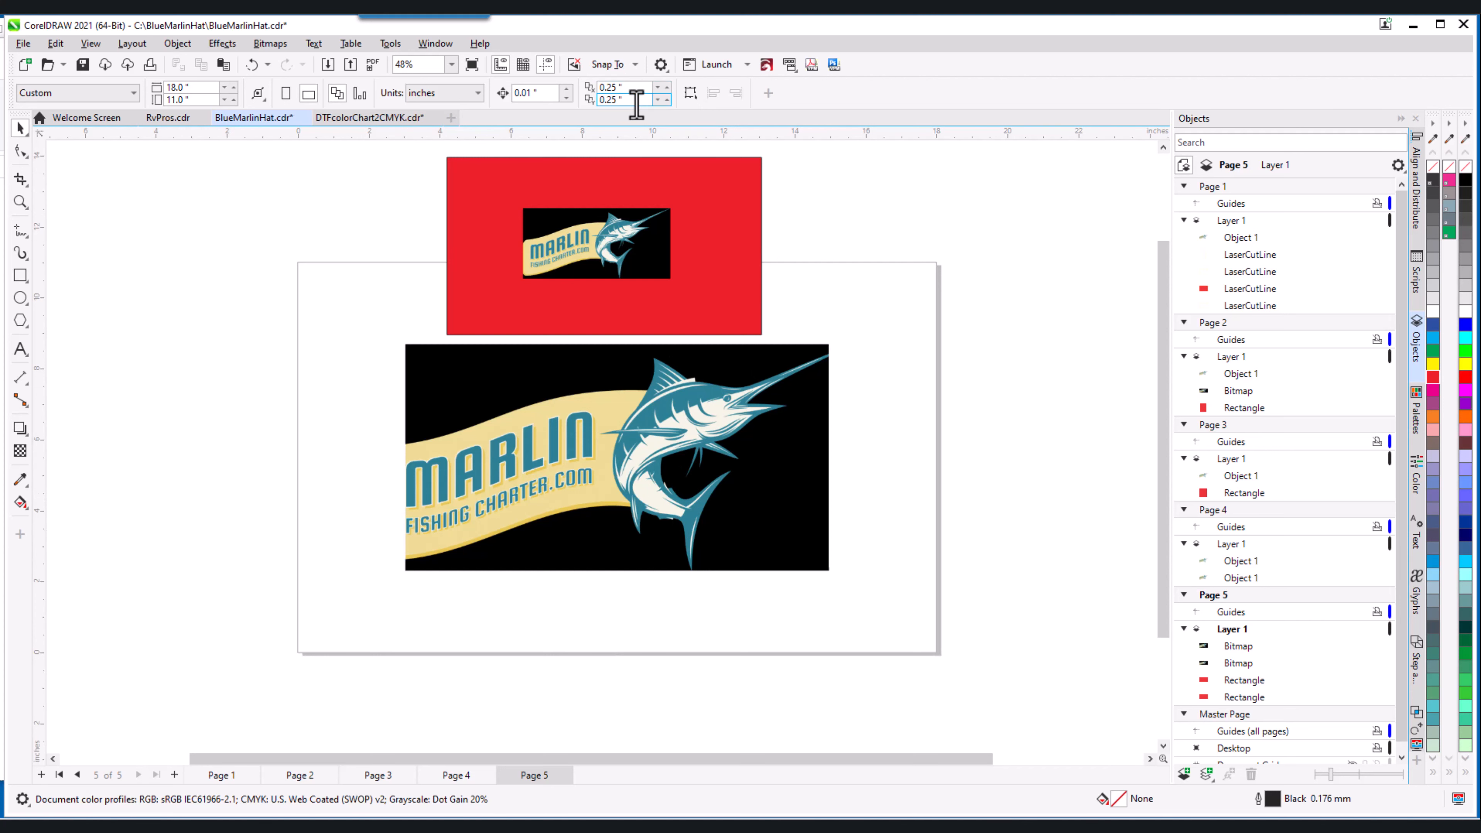
# - Set the vertical duplicate distance to 1 inch and duplicate the large Marlin logo with that offset
pyautogui.moveTo(636, 100); pyautogui.dragTo(583, 101)
pyautogui.write('1')
pyautogui.click(676, 487)
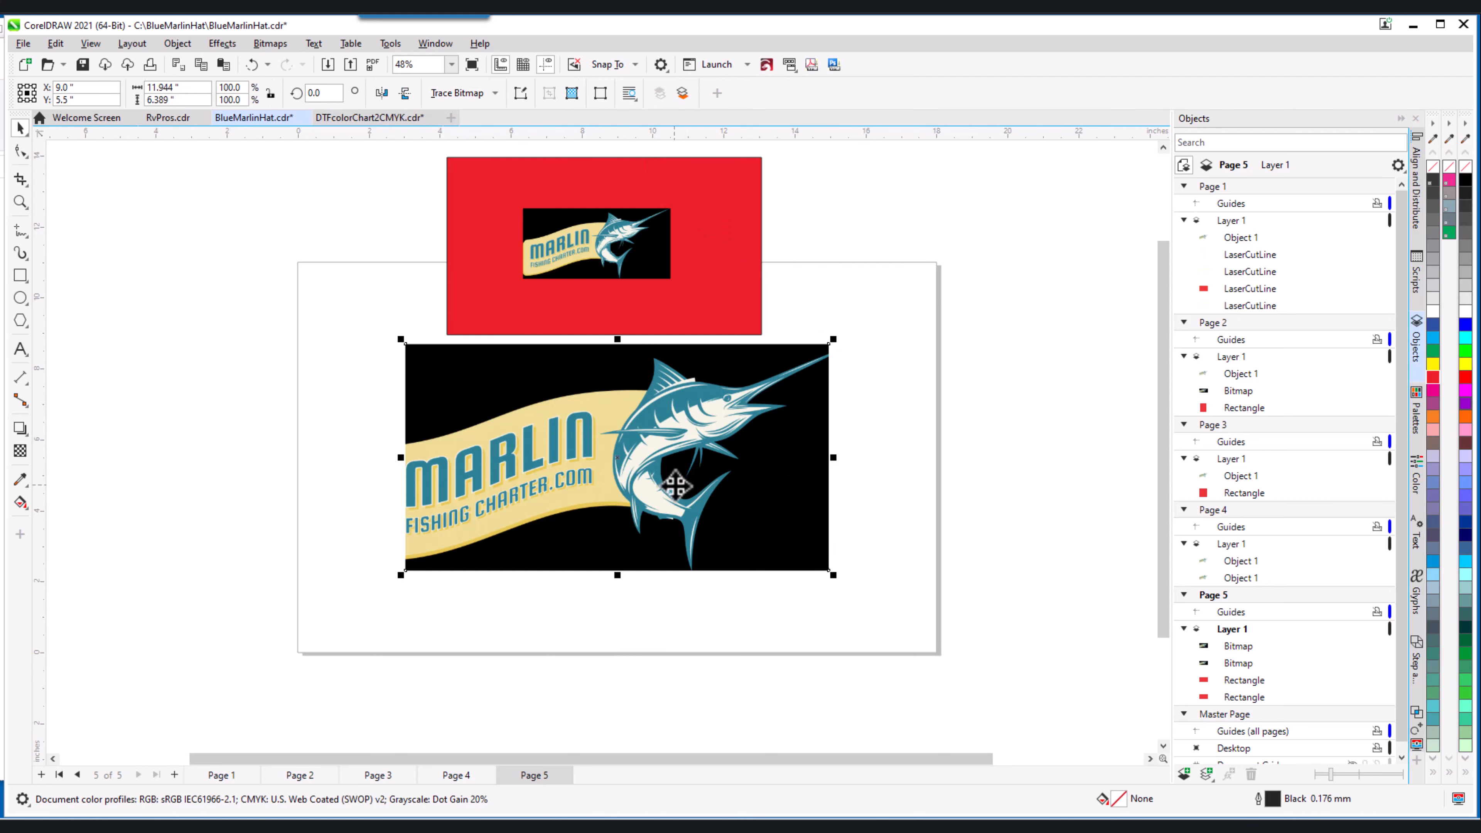
pyautogui.hotkey('ctrl', 'd')
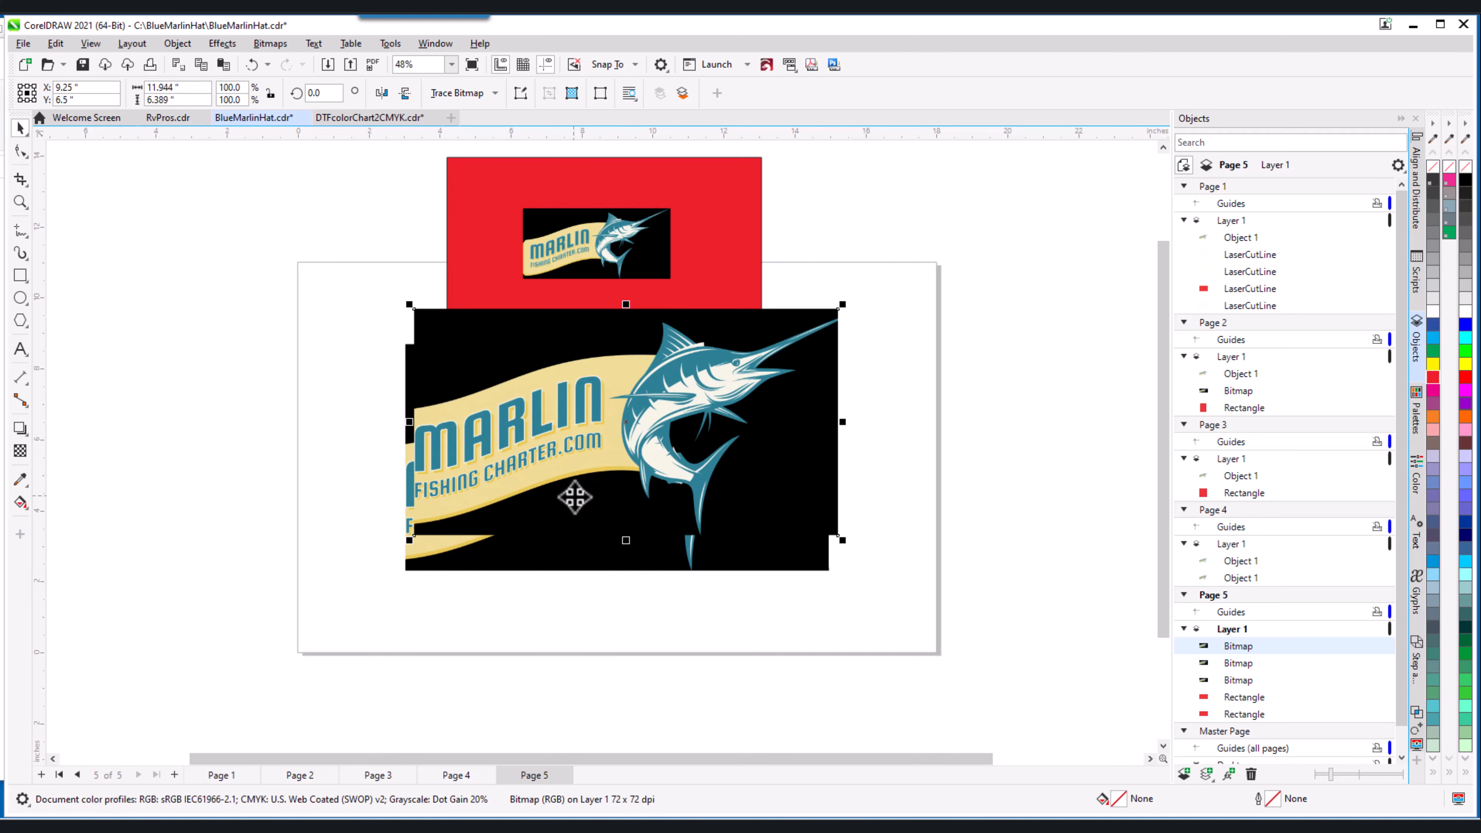
# - Delete the duplicated logo and move the remaining large logo left so it partly uncovers the lower red rectangle
pyautogui.scroll(-2, 555, 606)
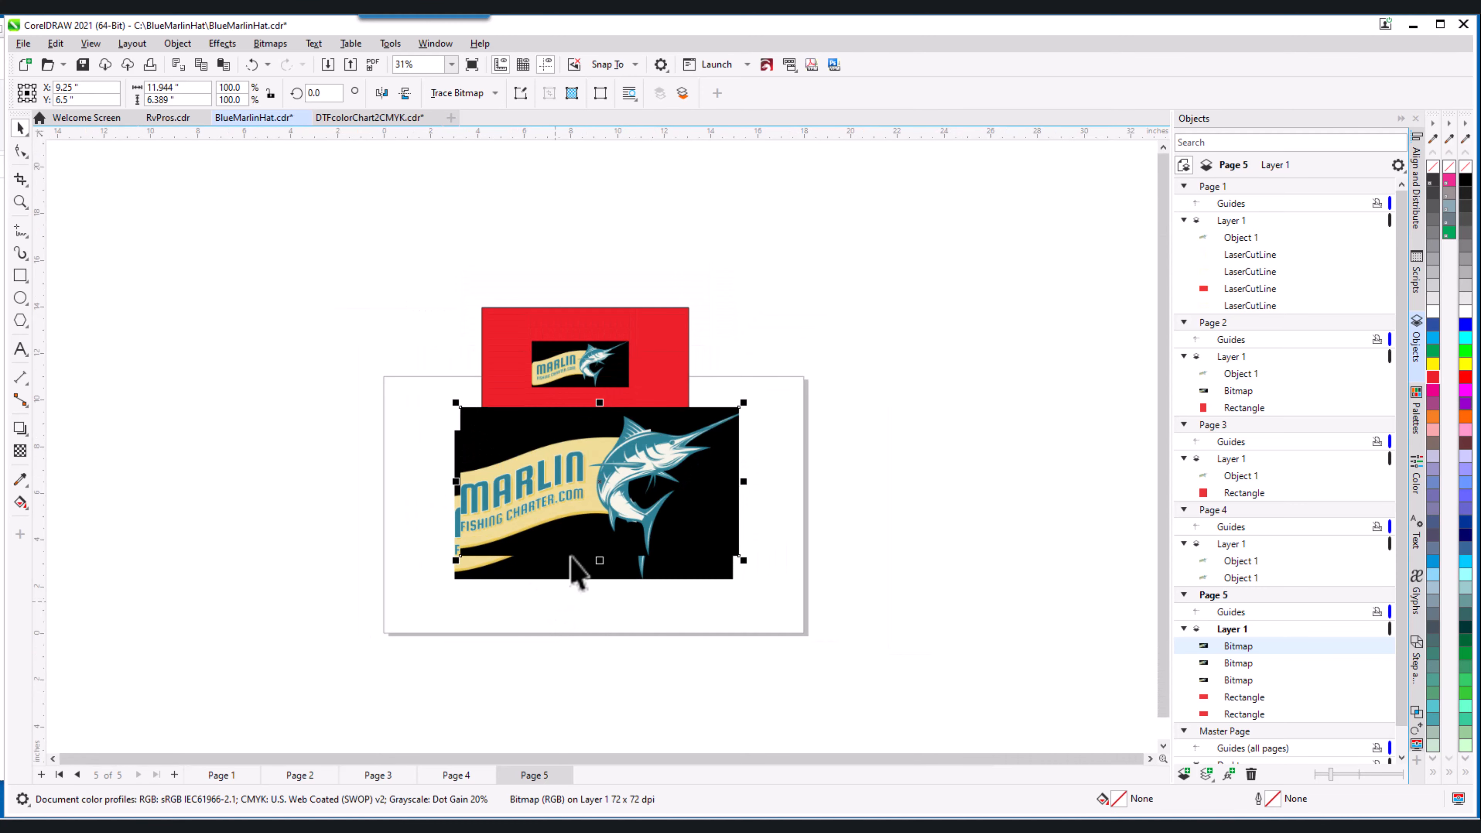
pyautogui.scroll(2, 574, 548)
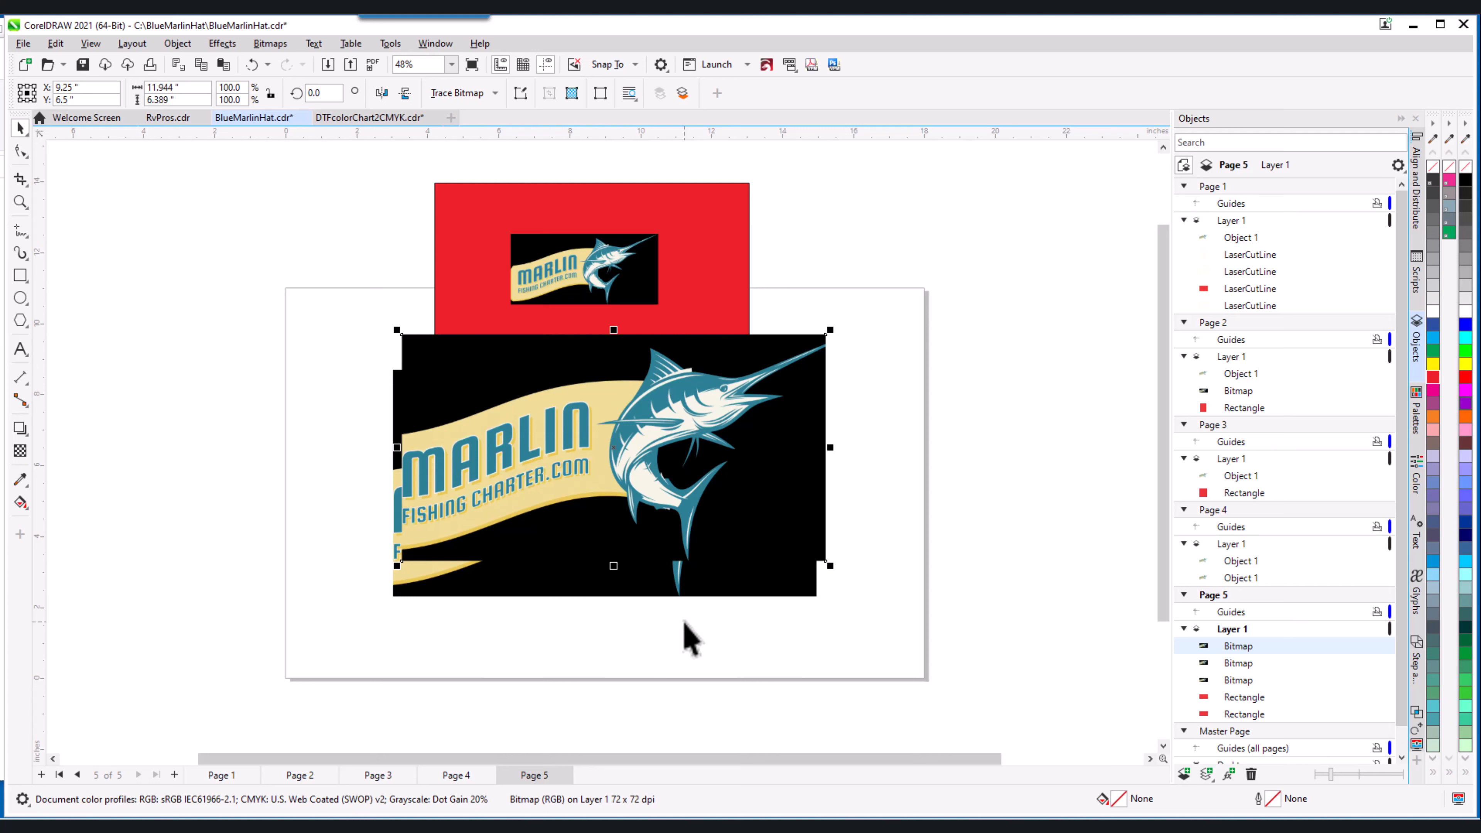
pyautogui.click(708, 633)
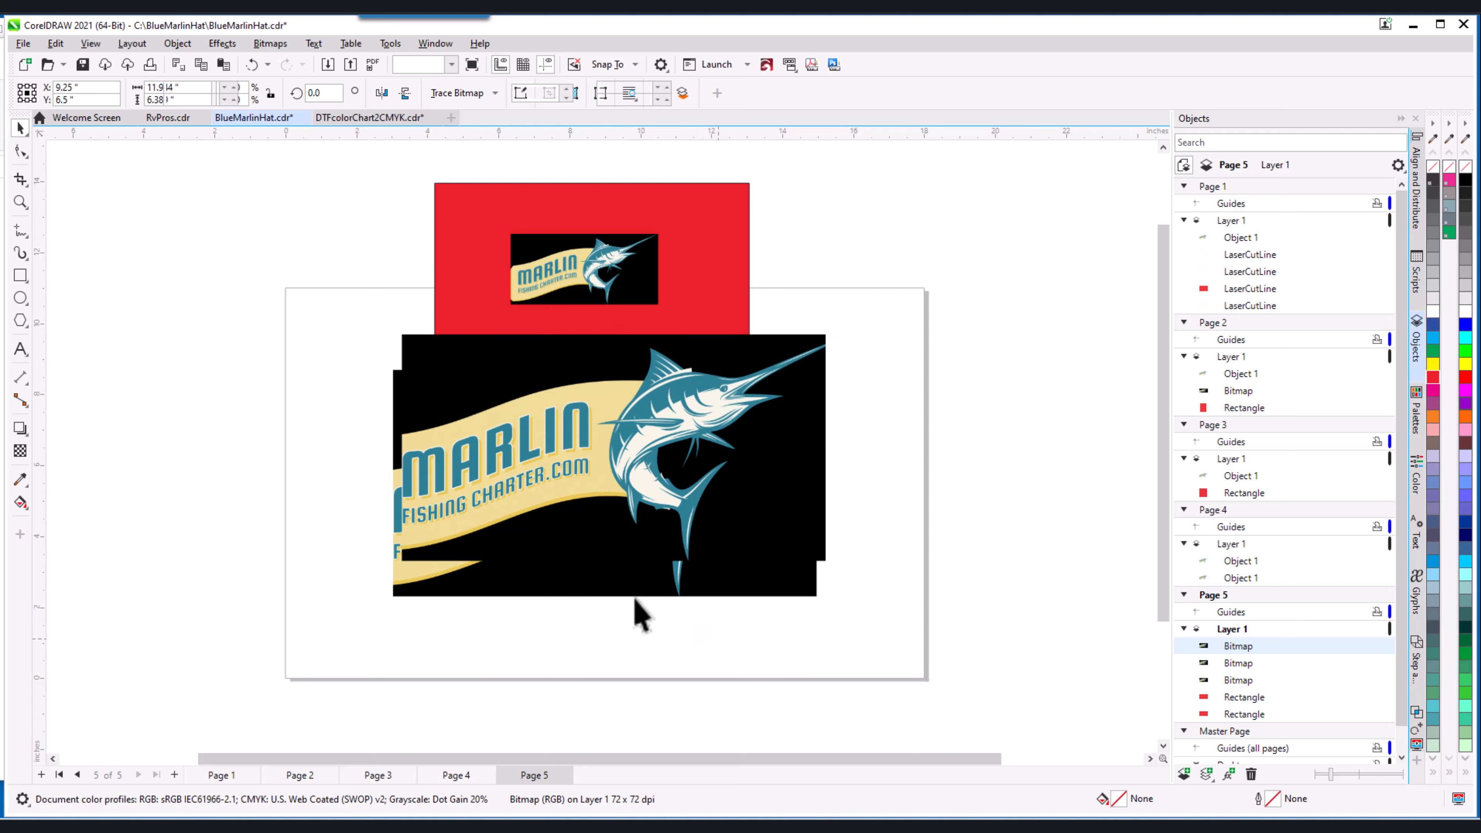
pyautogui.click(604, 495)
pyautogui.press('Delete')
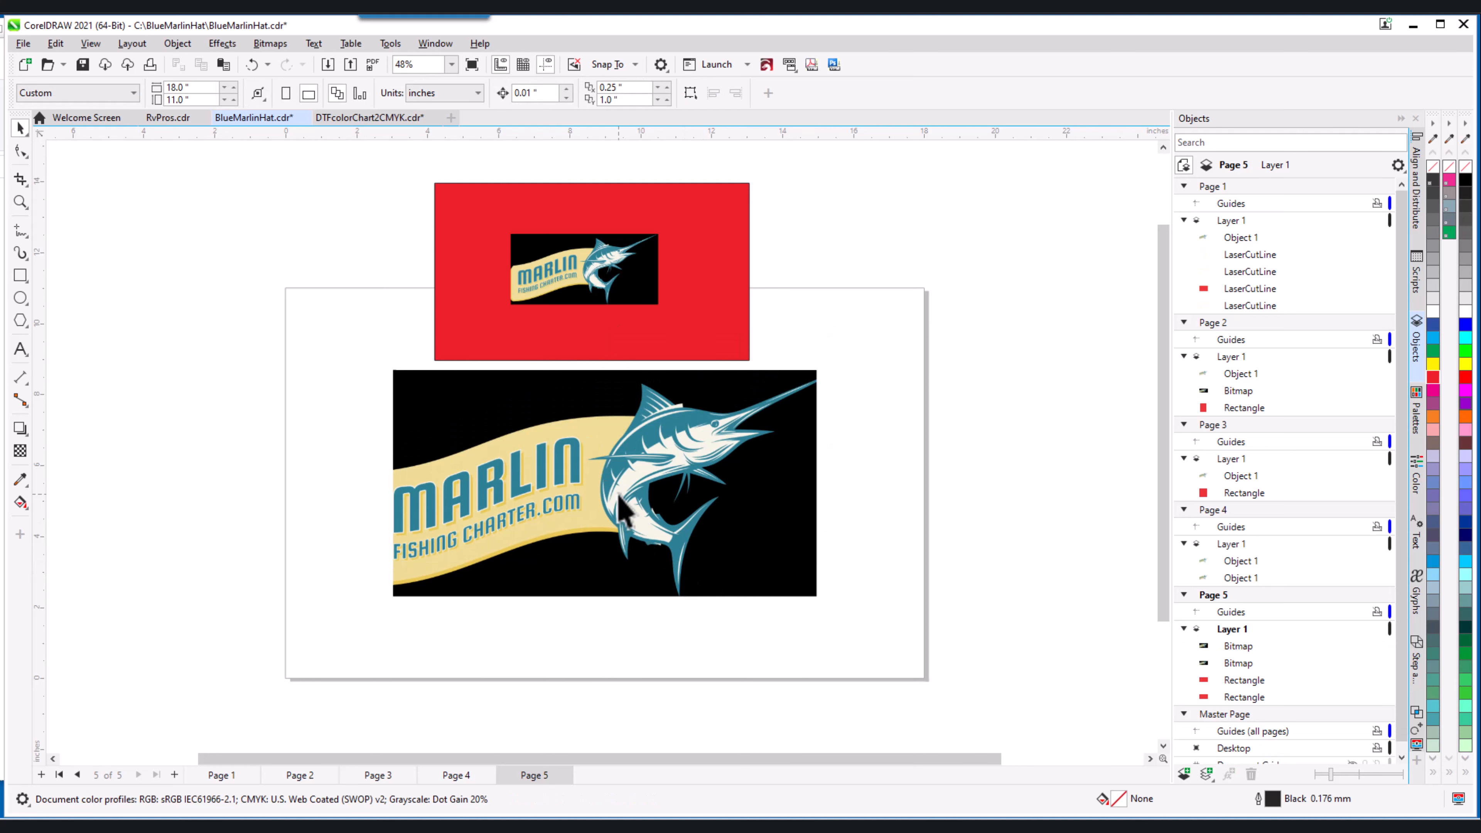
pyautogui.moveTo(624, 512); pyautogui.dragTo(318, 521)
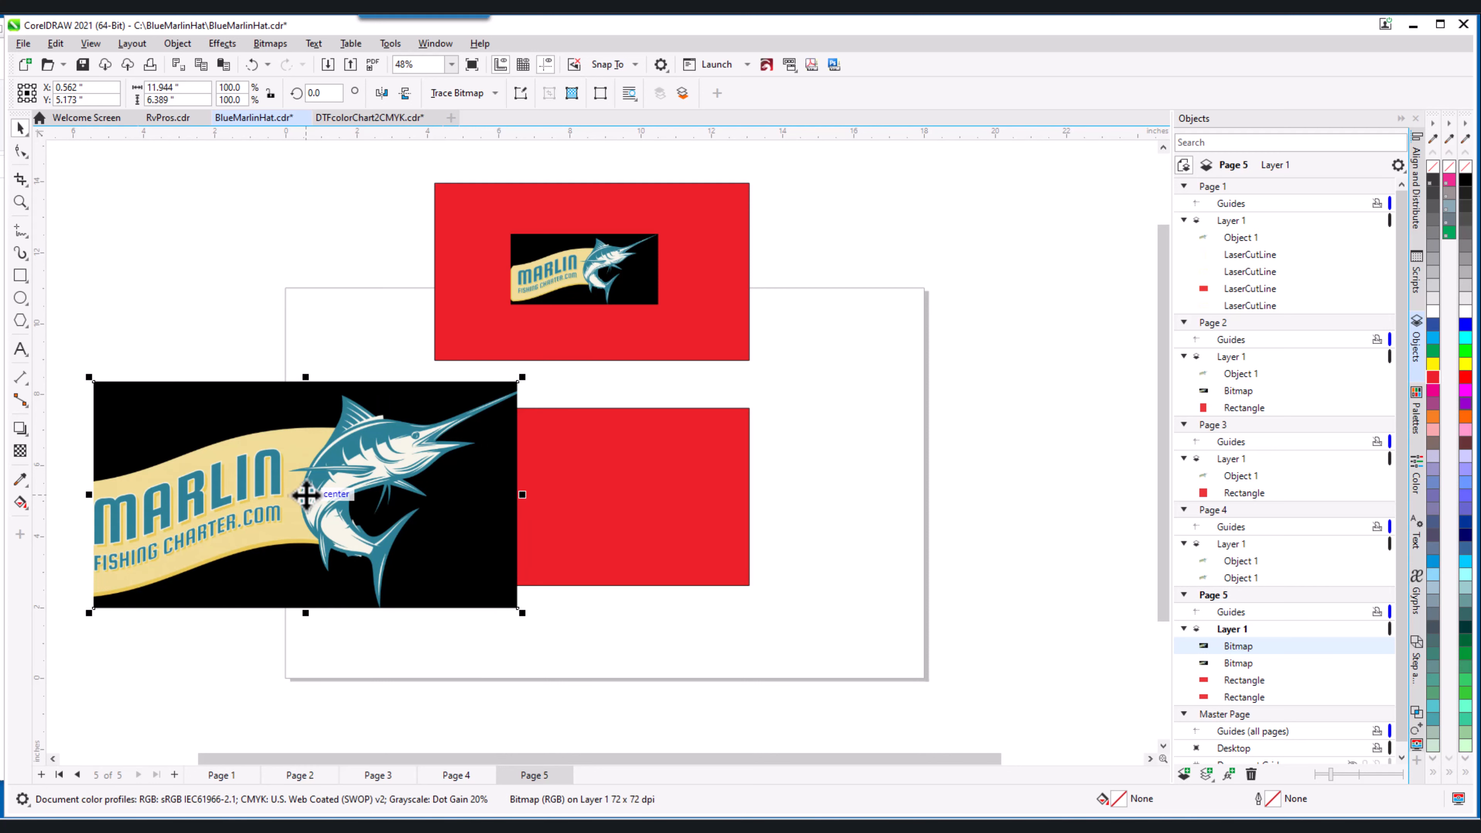
# - Create three evenly stepped duplicates of the large Marlin logo, each offset to the right and 1 inch higher
pyautogui.moveTo(307, 495); pyautogui.dragTo(509, 524)
pyautogui.hotkey('ctrl', 'd')
pyautogui.hotkey('ctrl', 'd')
pyautogui.hotkey('ctrl', 'd')
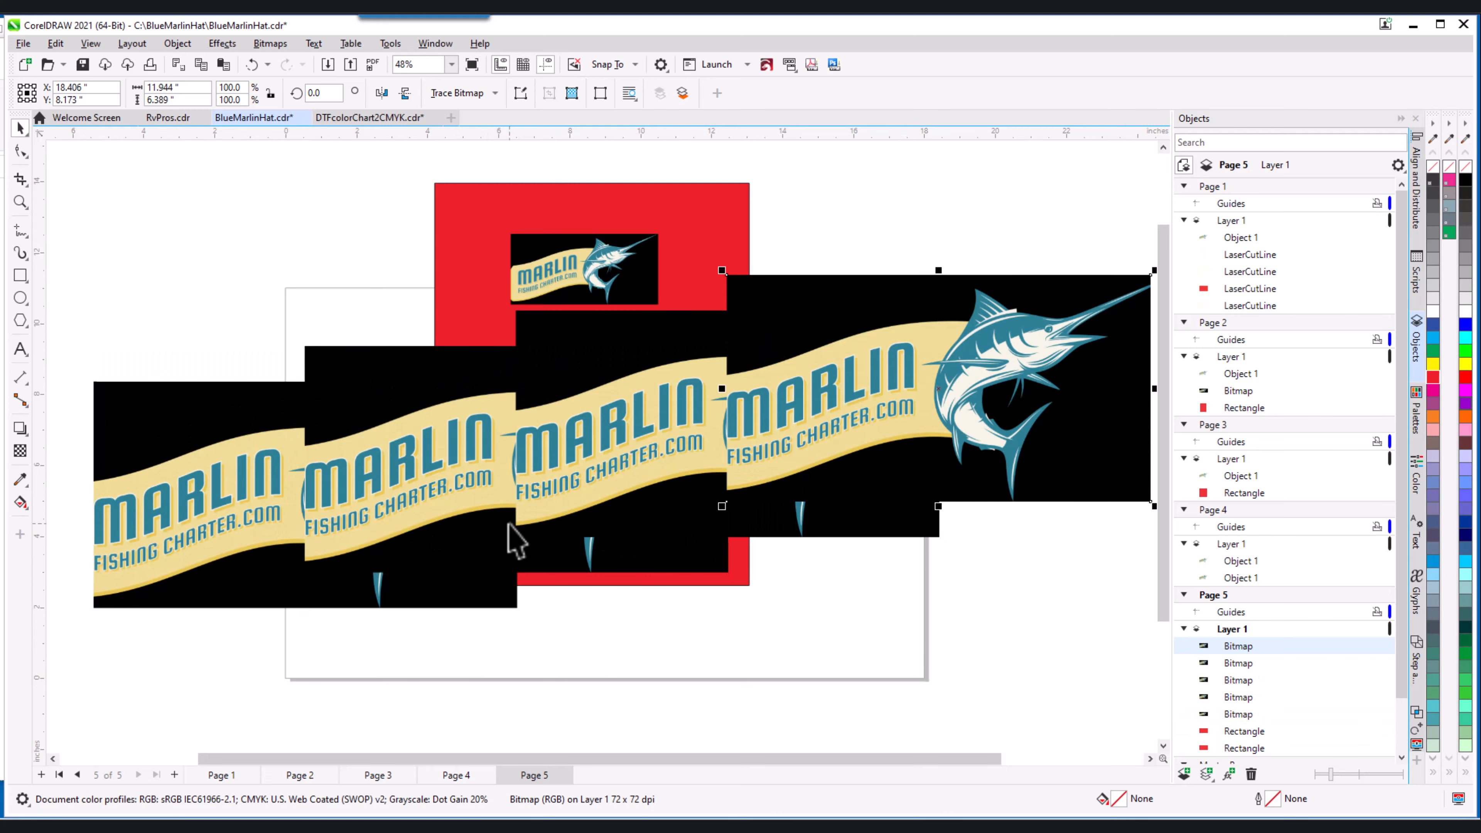
pyautogui.scroll(-2, 586, 549)
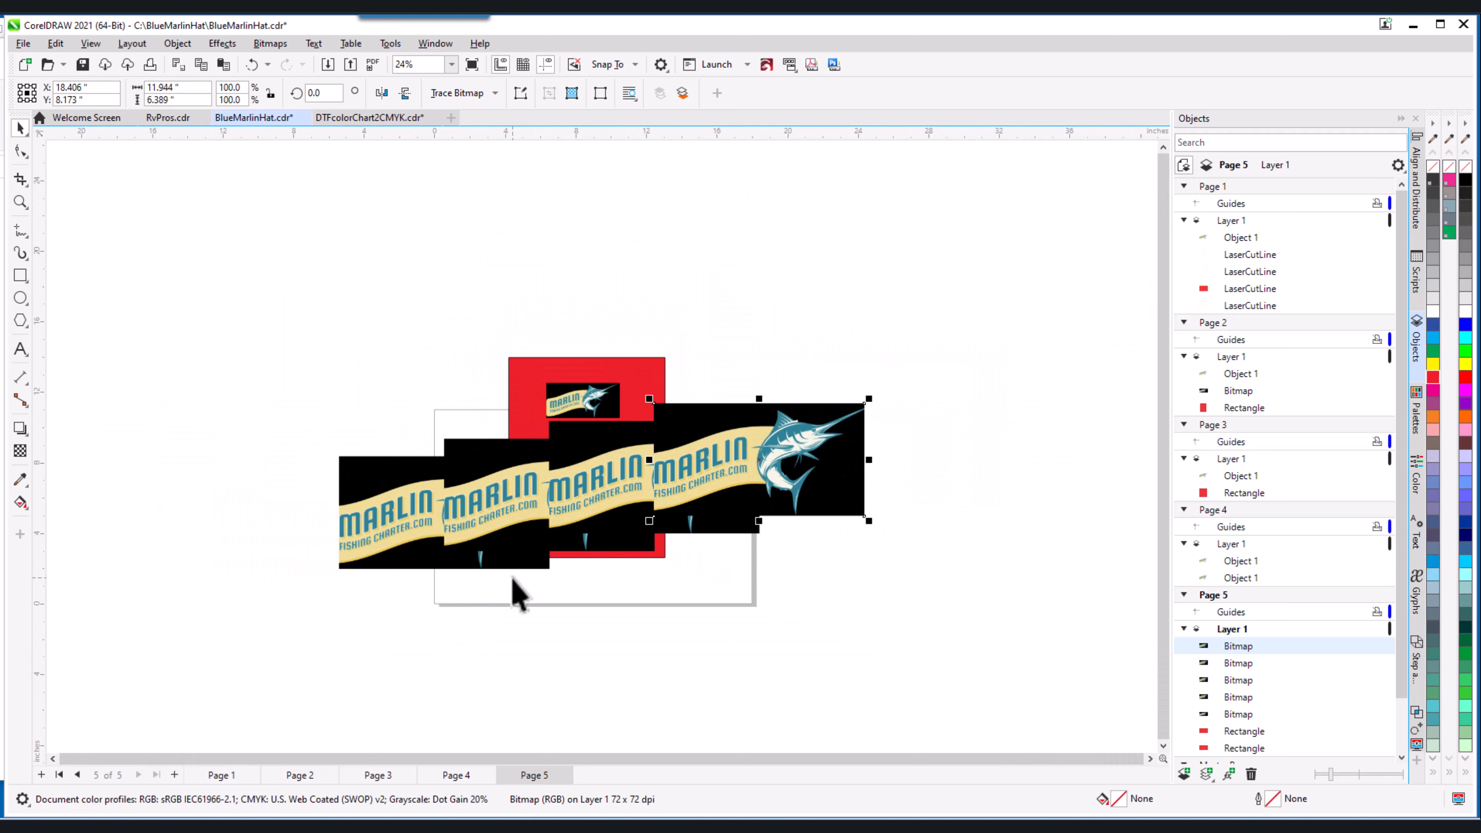
# - Delete the three stepped duplicates, keeping only the original large Marlin logo
pyautogui.press('Delete')
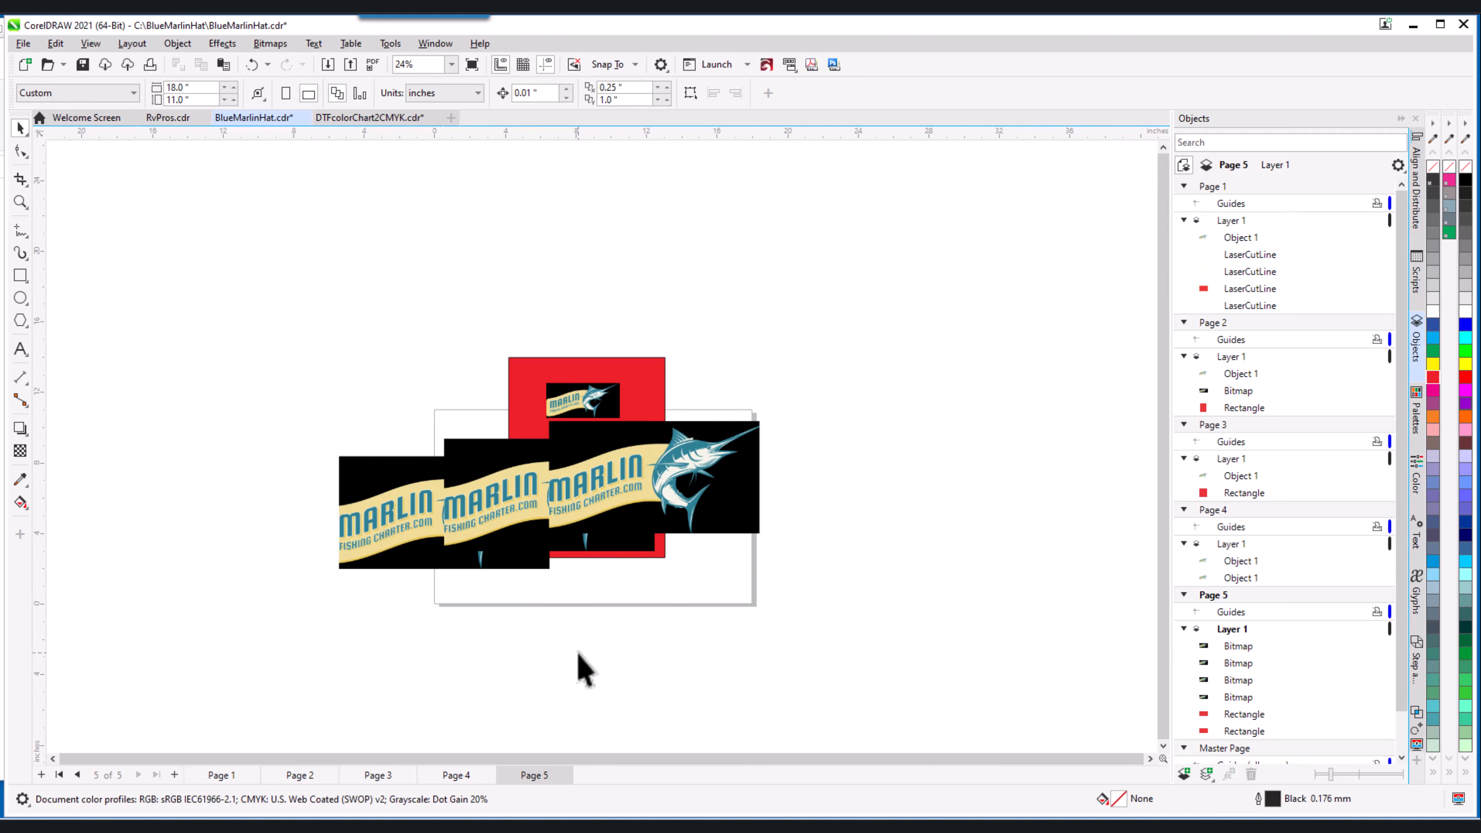
pyautogui.click(737, 502)
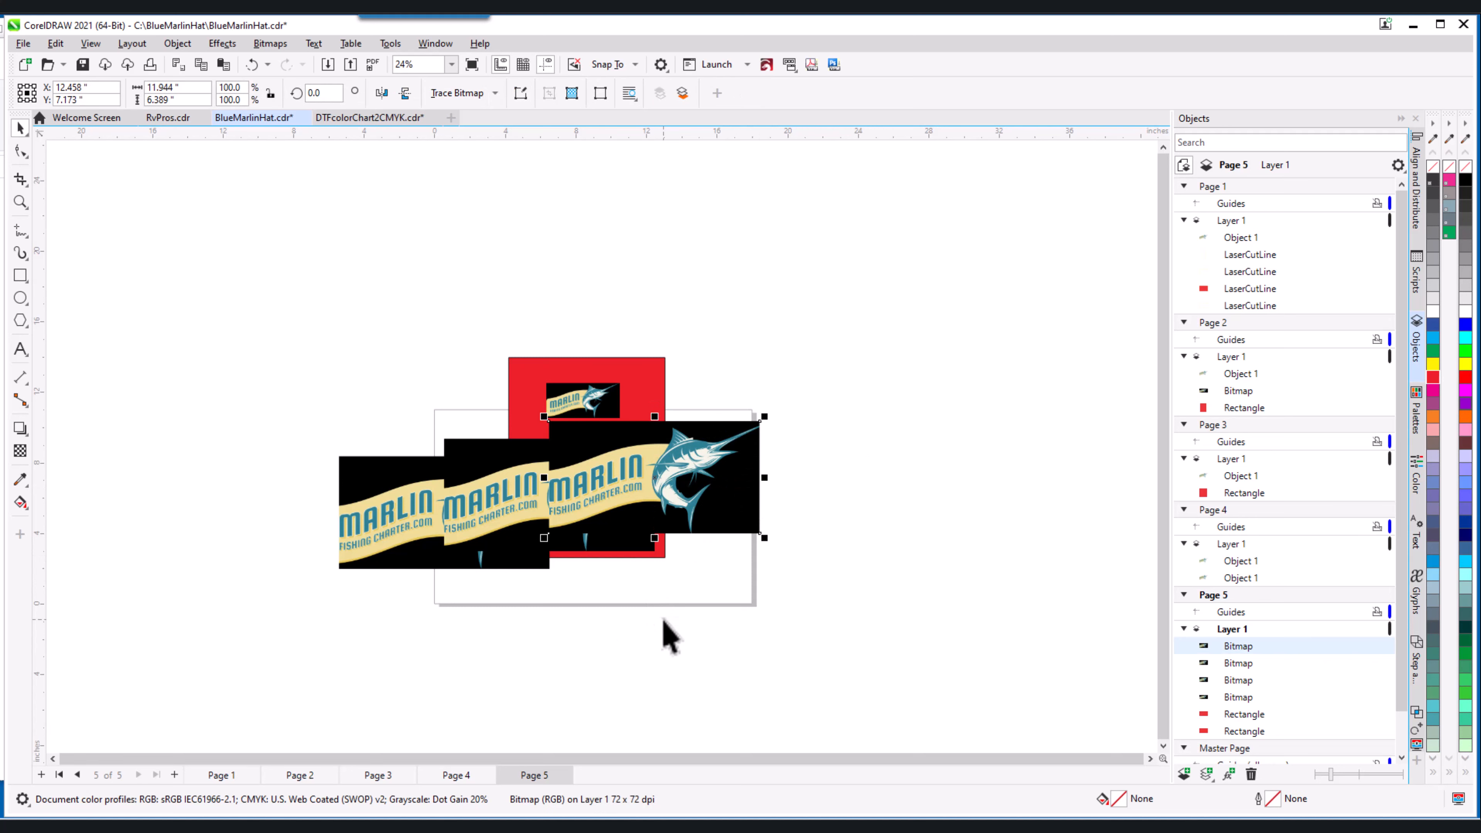
pyautogui.press('Delete')
pyautogui.click(521, 559)
pyautogui.press('Delete')
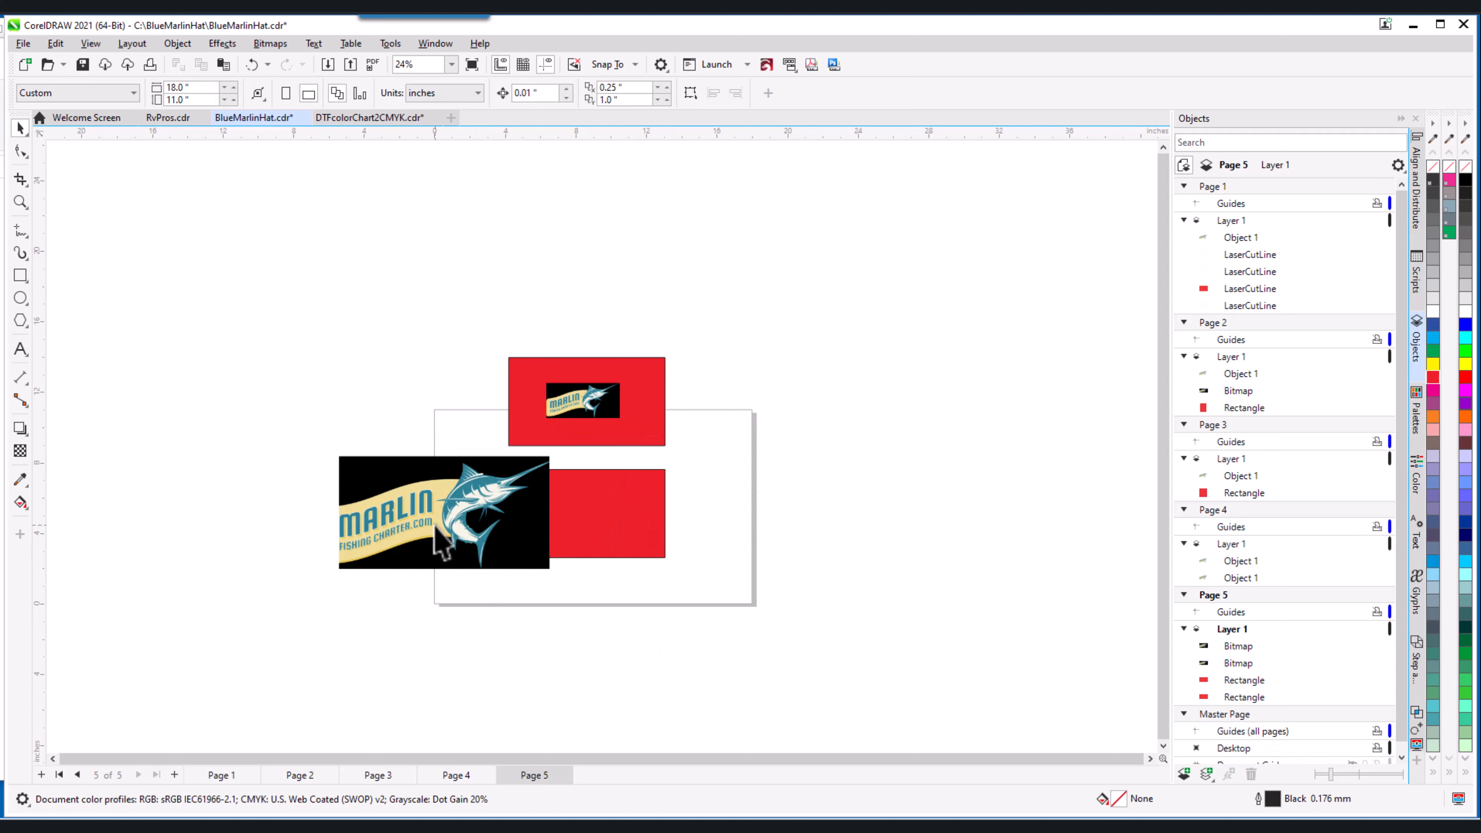
# - Try copying and pasting the large Marlin logo in place, move the copy horizontally beside the original, and delete it
pyautogui.scroll(2, 375, 517)
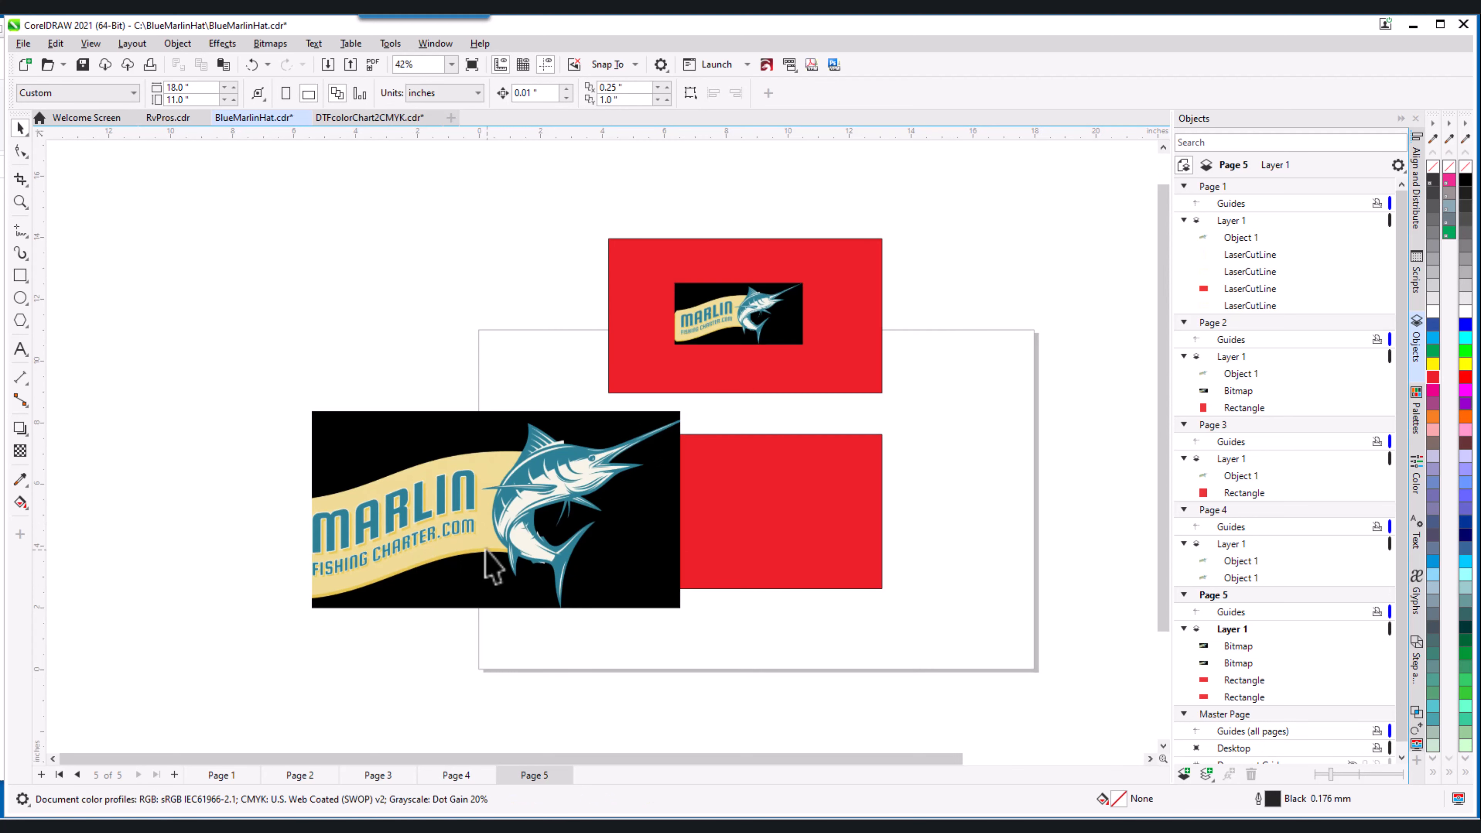
pyautogui.click(490, 566)
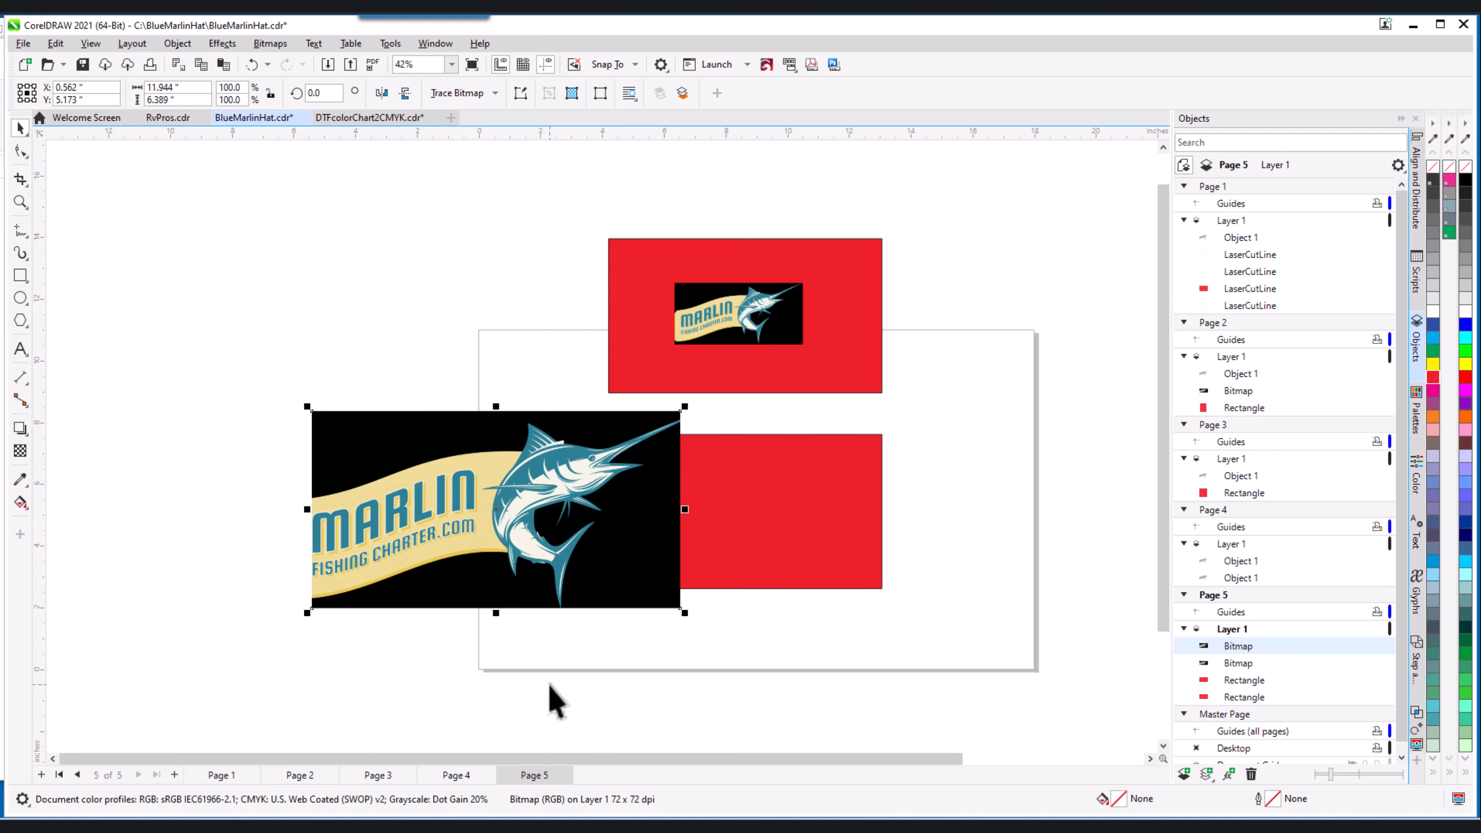
pyautogui.hotkey('ctrl', 'v')
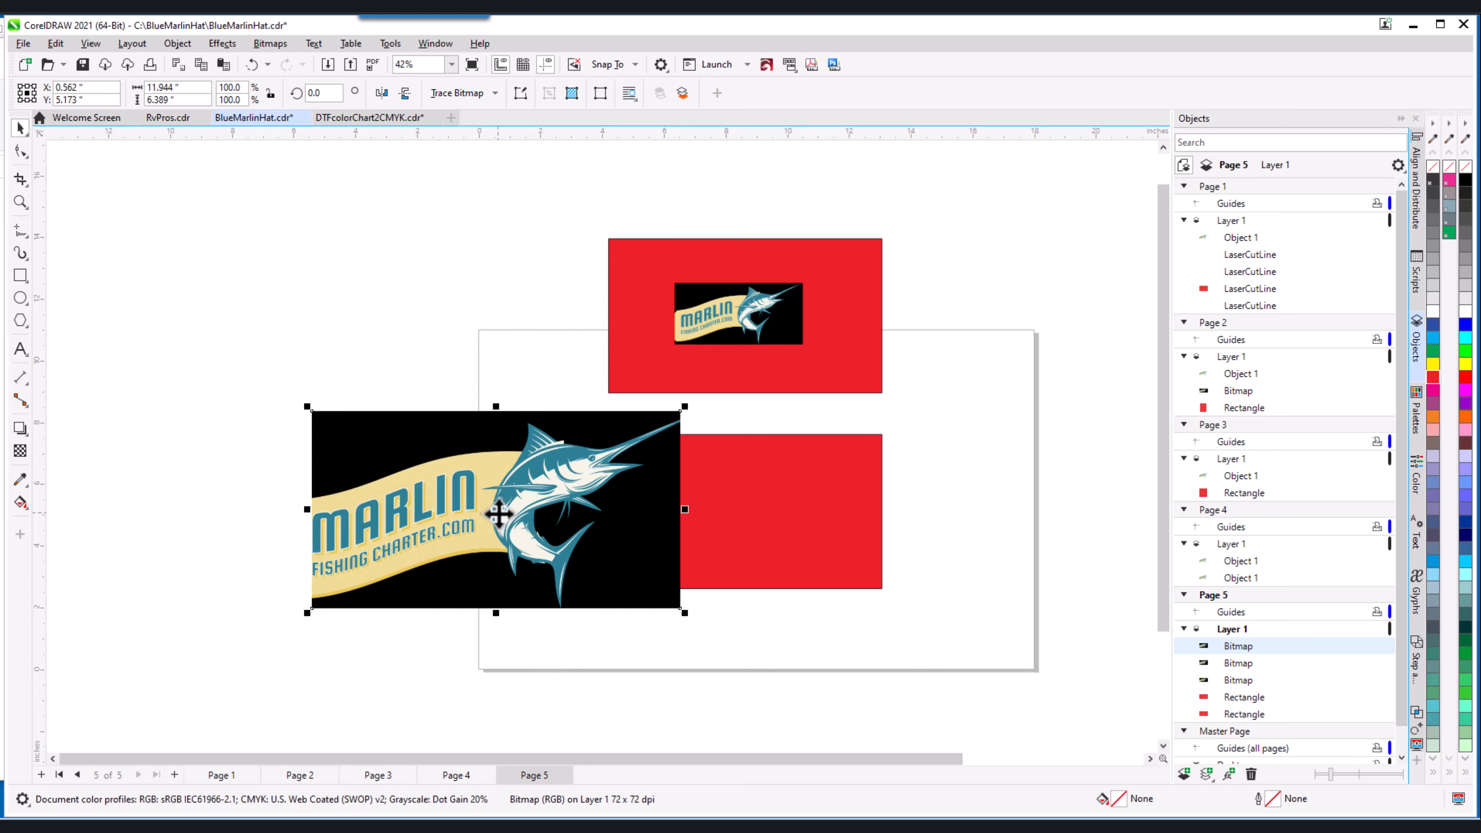
pyautogui.moveTo(499, 514); pyautogui.dragTo(903, 537)
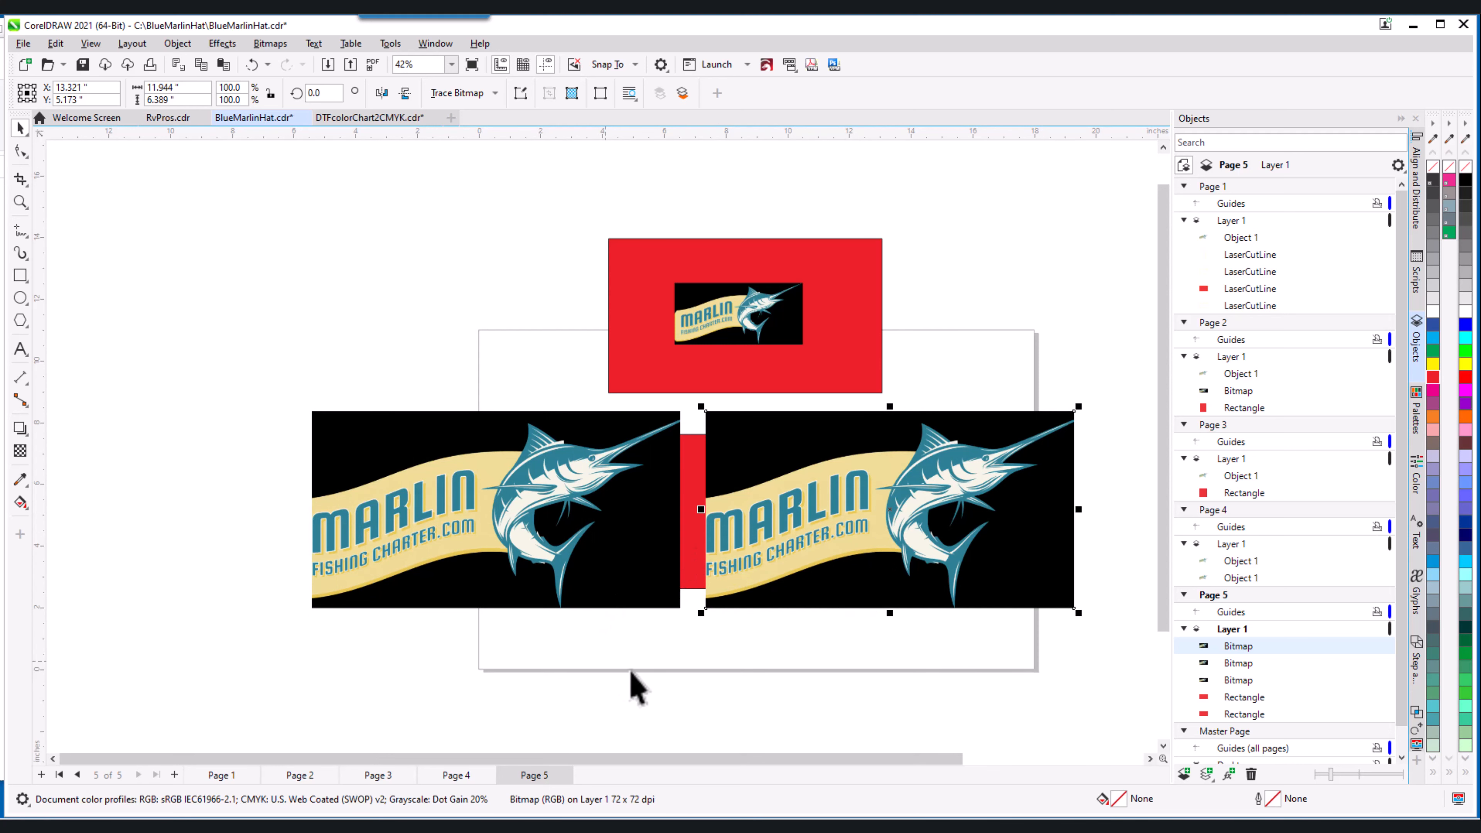
pyautogui.scroll(-1, 604, 680)
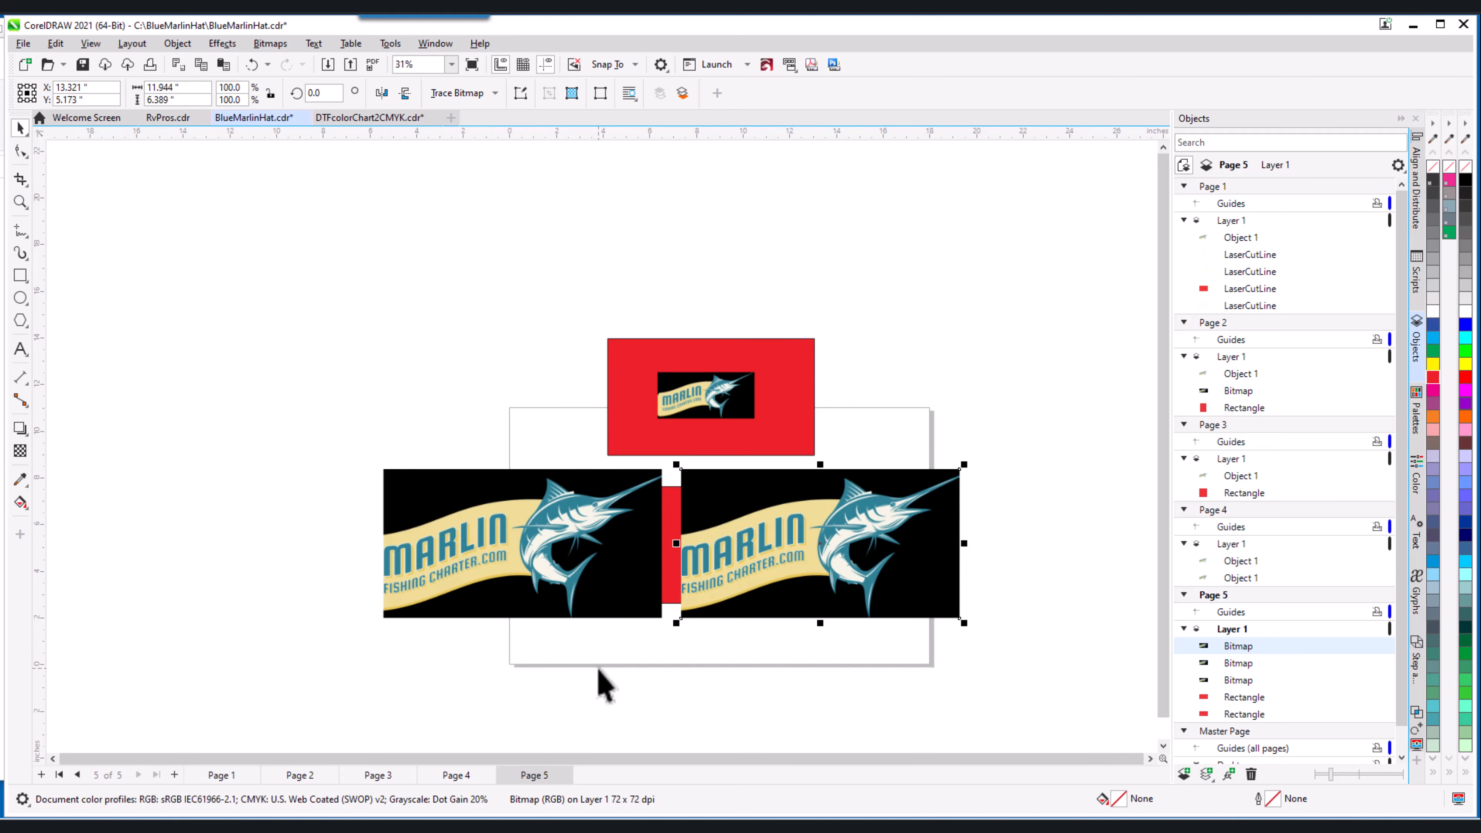
pyautogui.press('Delete')
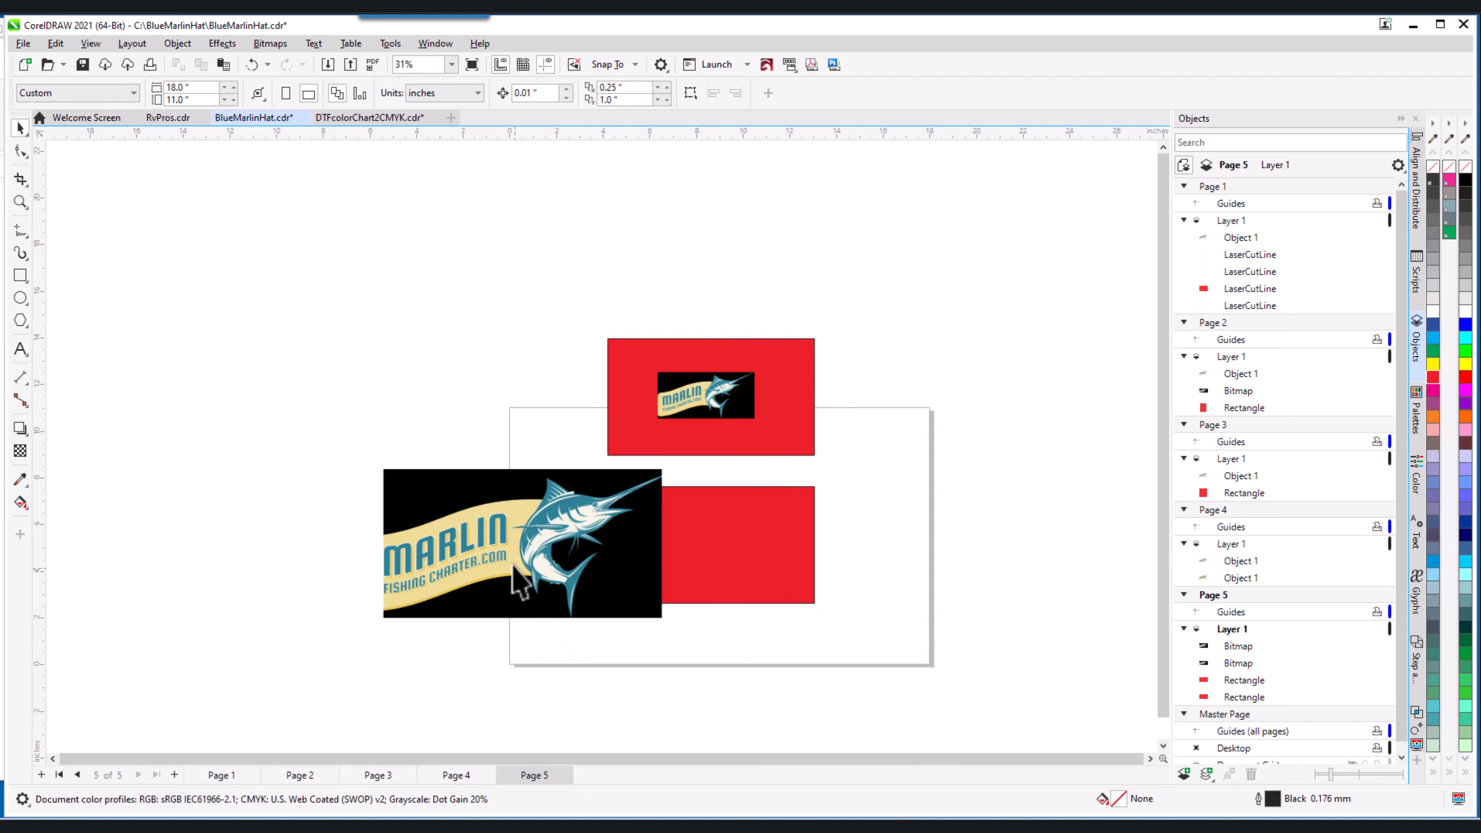
# - Copy the large Marlin logo in place once more, move the copy to the lower right of the original, and delete it
pyautogui.click(520, 551)
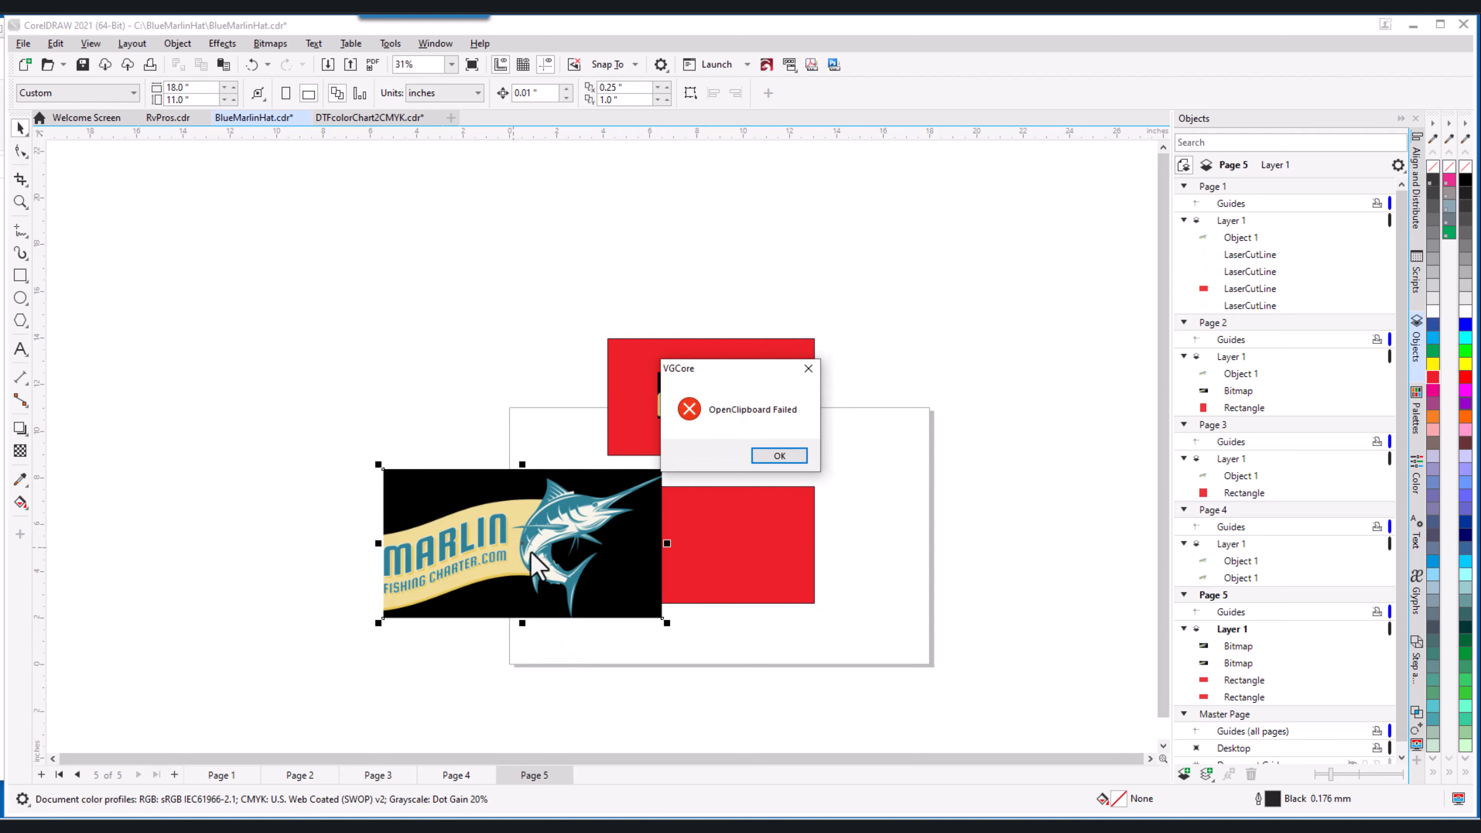
pyautogui.click(780, 456)
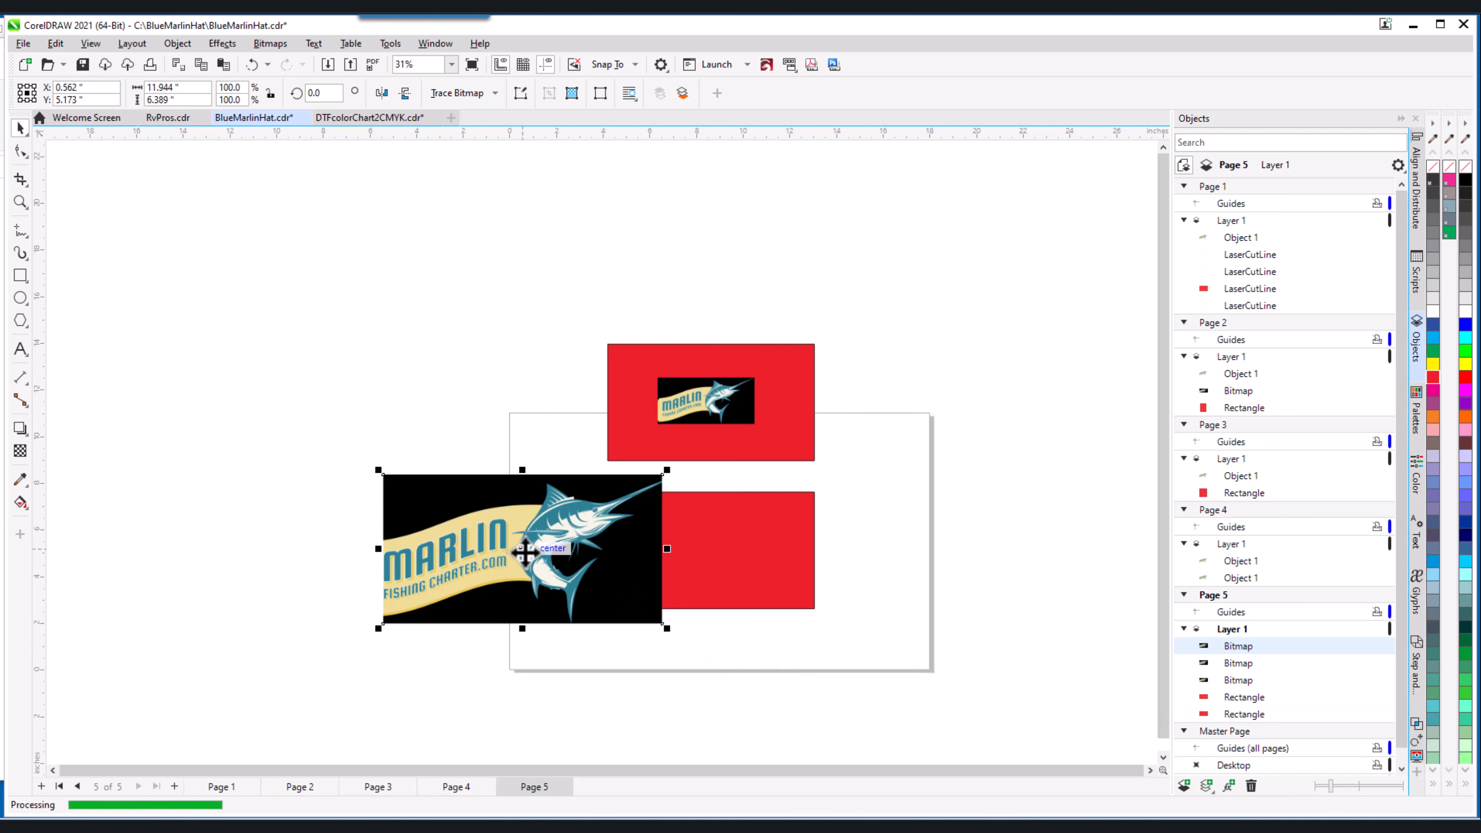
pyautogui.moveTo(524, 552); pyautogui.dragTo(849, 575)
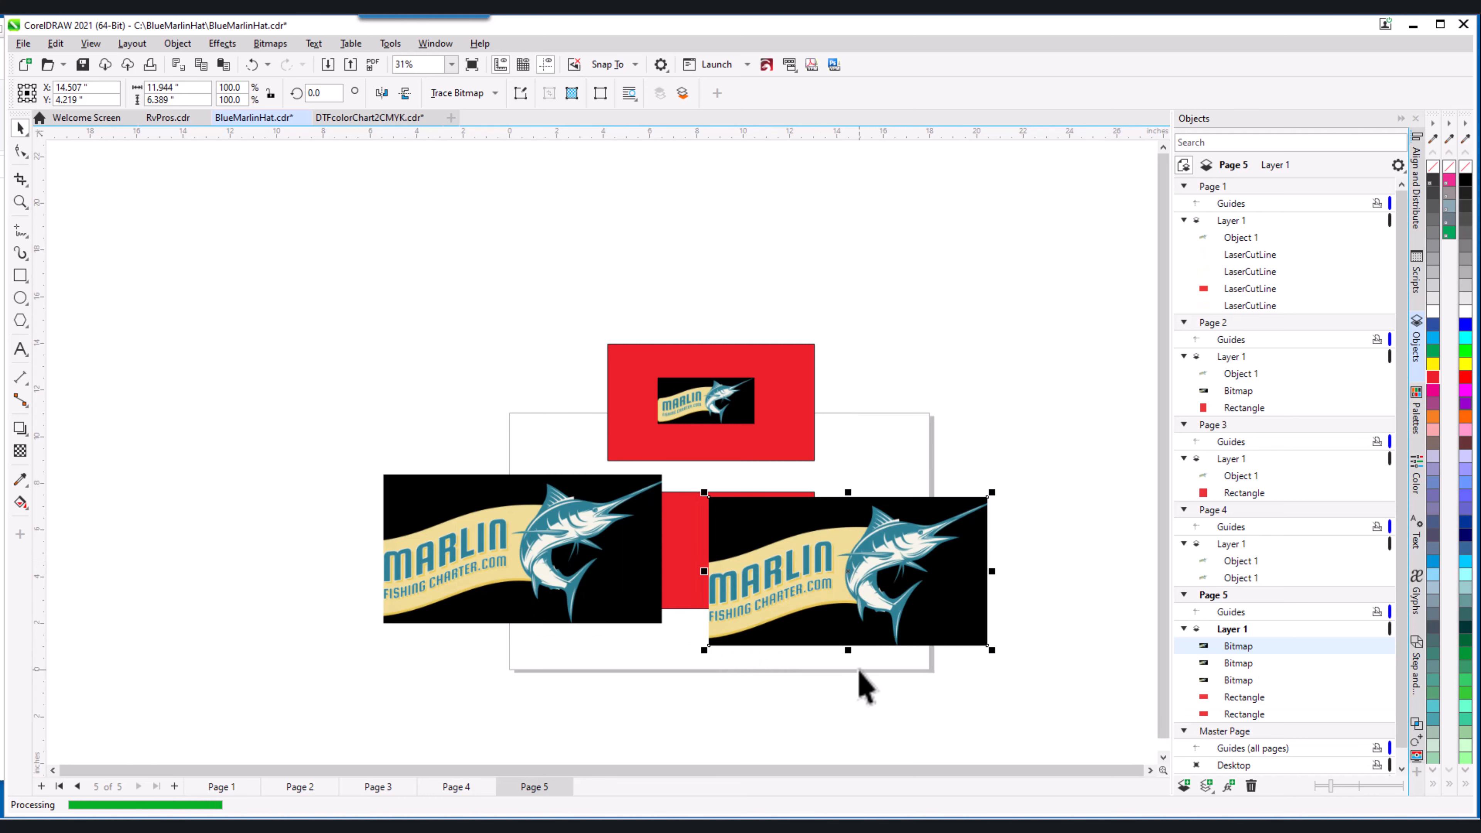
pyautogui.press('Delete')
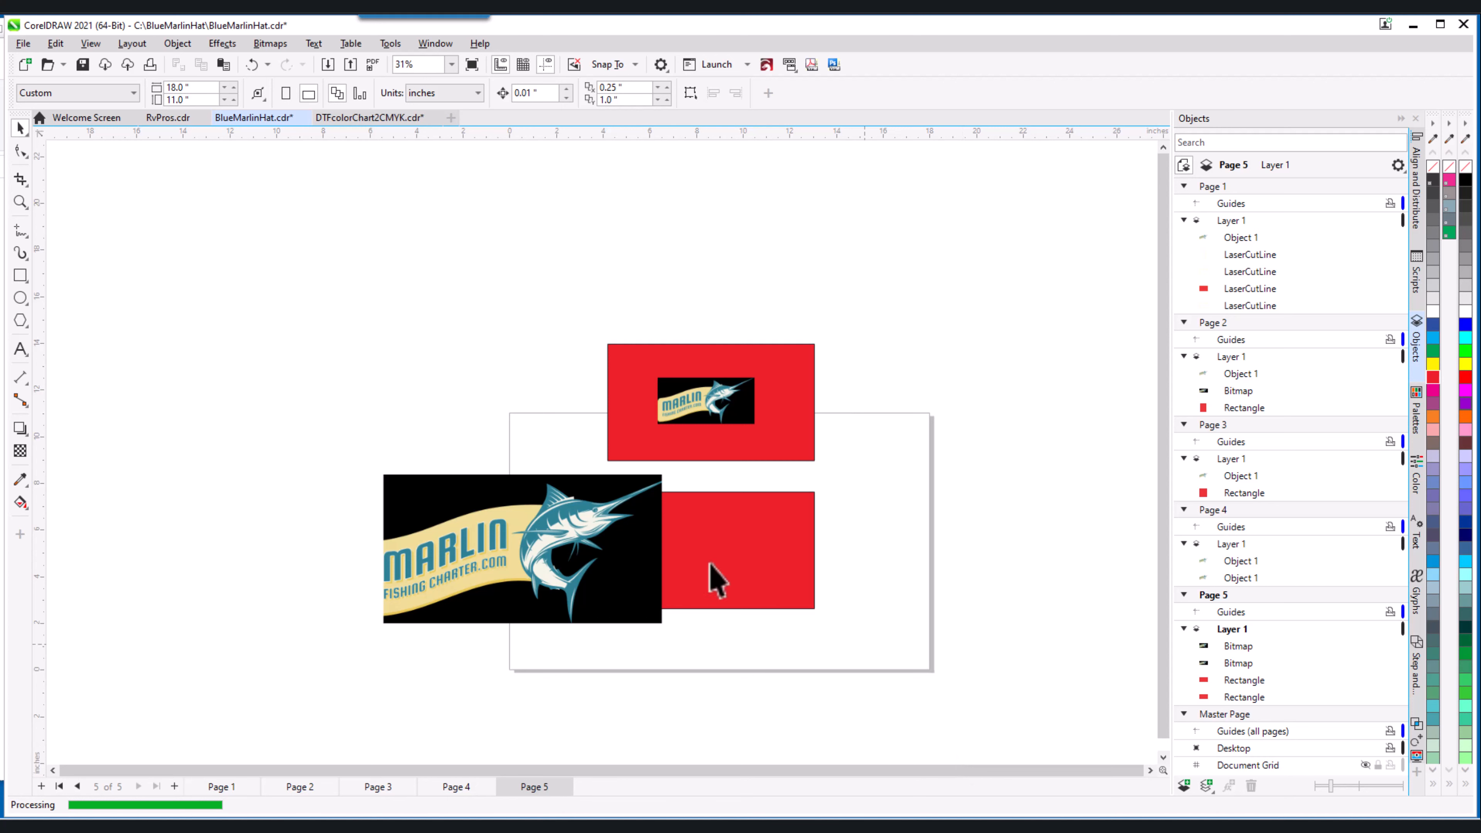
# - Move the large Marlin logo up beside the upper red rectangle, clear of the lower one
pyautogui.scroll(-3, 709, 575)
pyautogui.scroll(2, 554, 567)
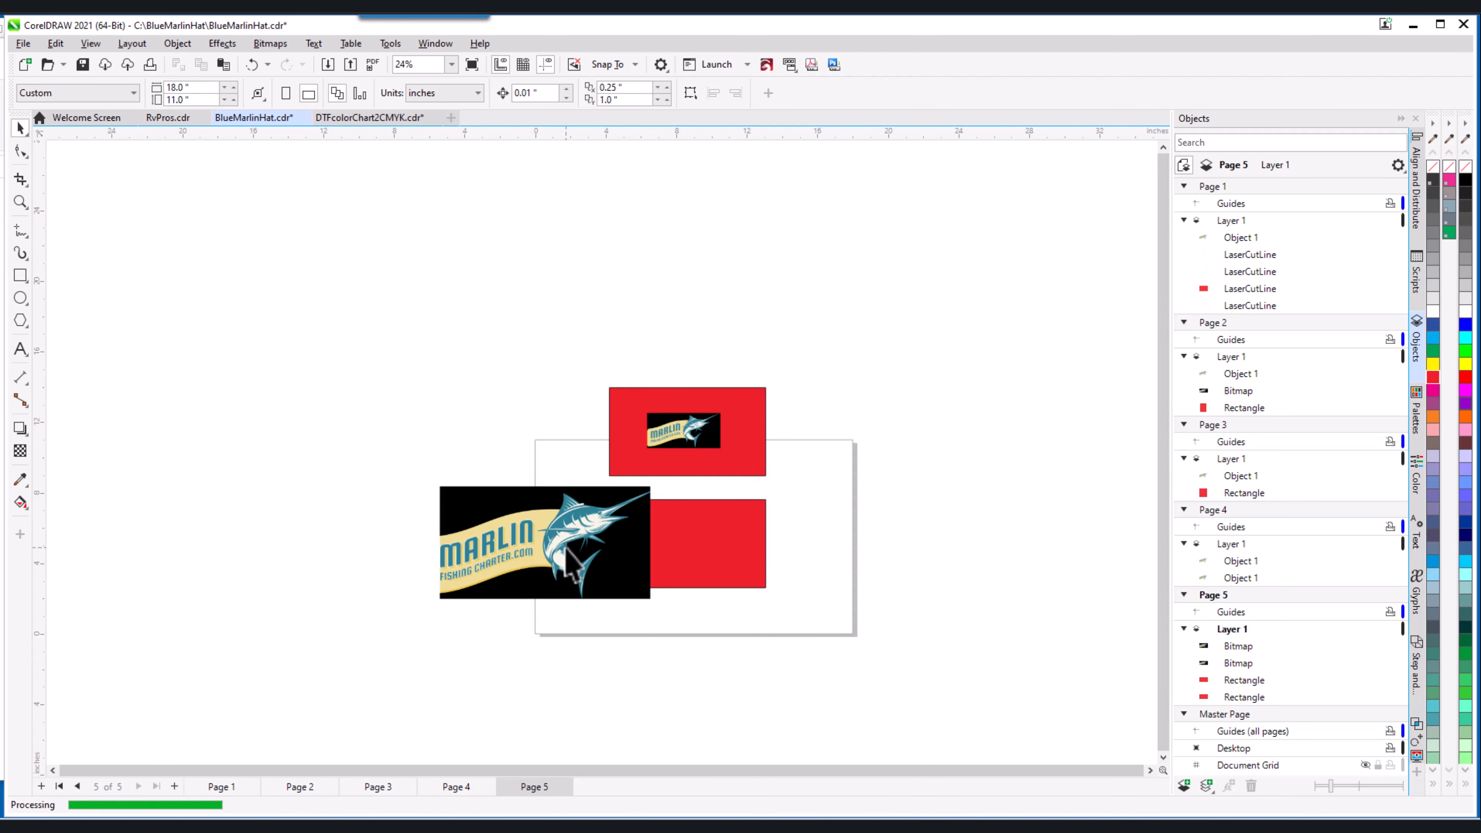
pyautogui.moveTo(565, 557); pyautogui.dragTo(528, 461)
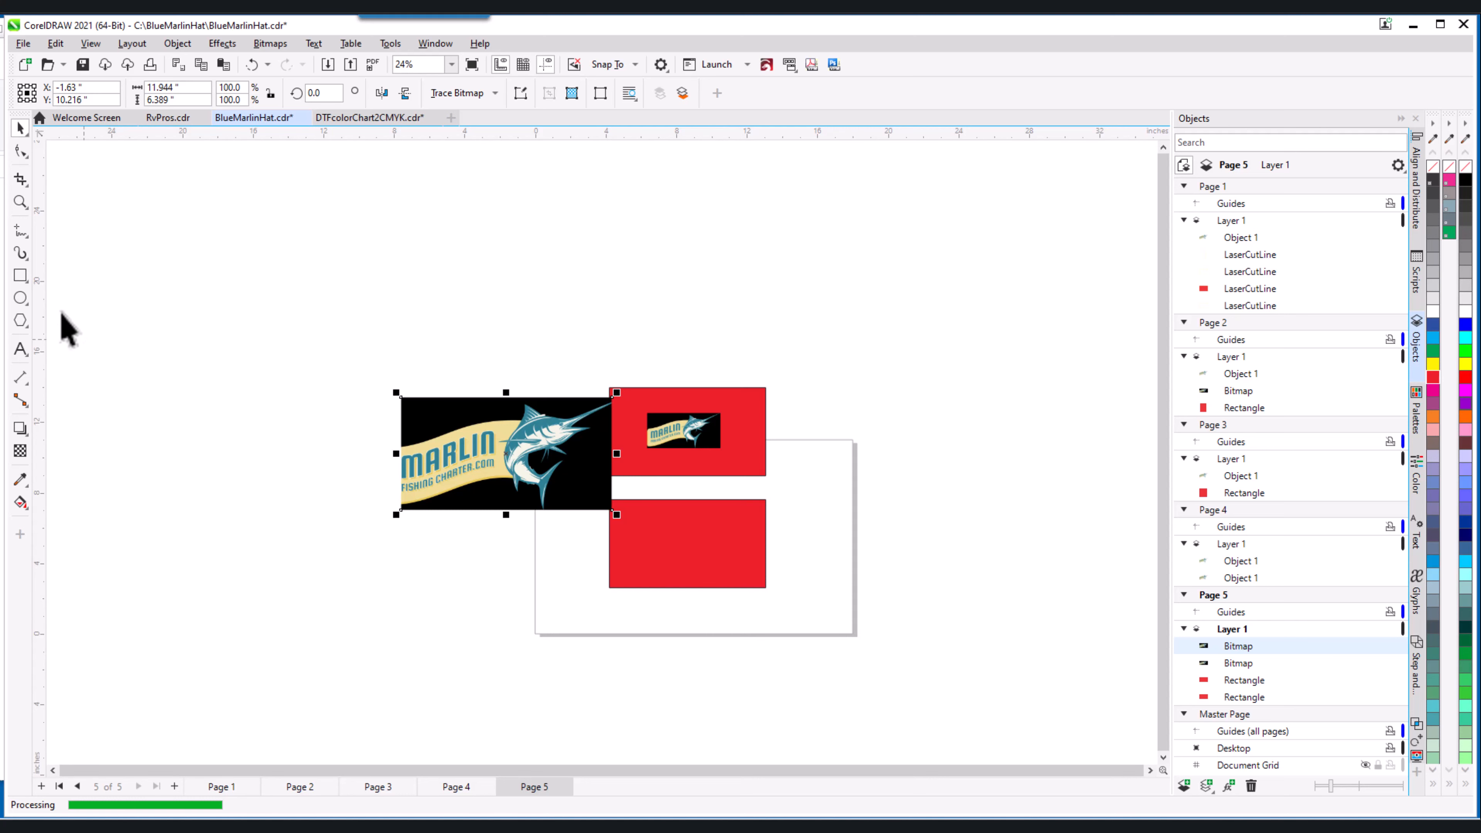
# - Draw a rectangle about 7.24 by 3.77 inches above the upper red rectangle and fill it with blue
pyautogui.click(20, 275)
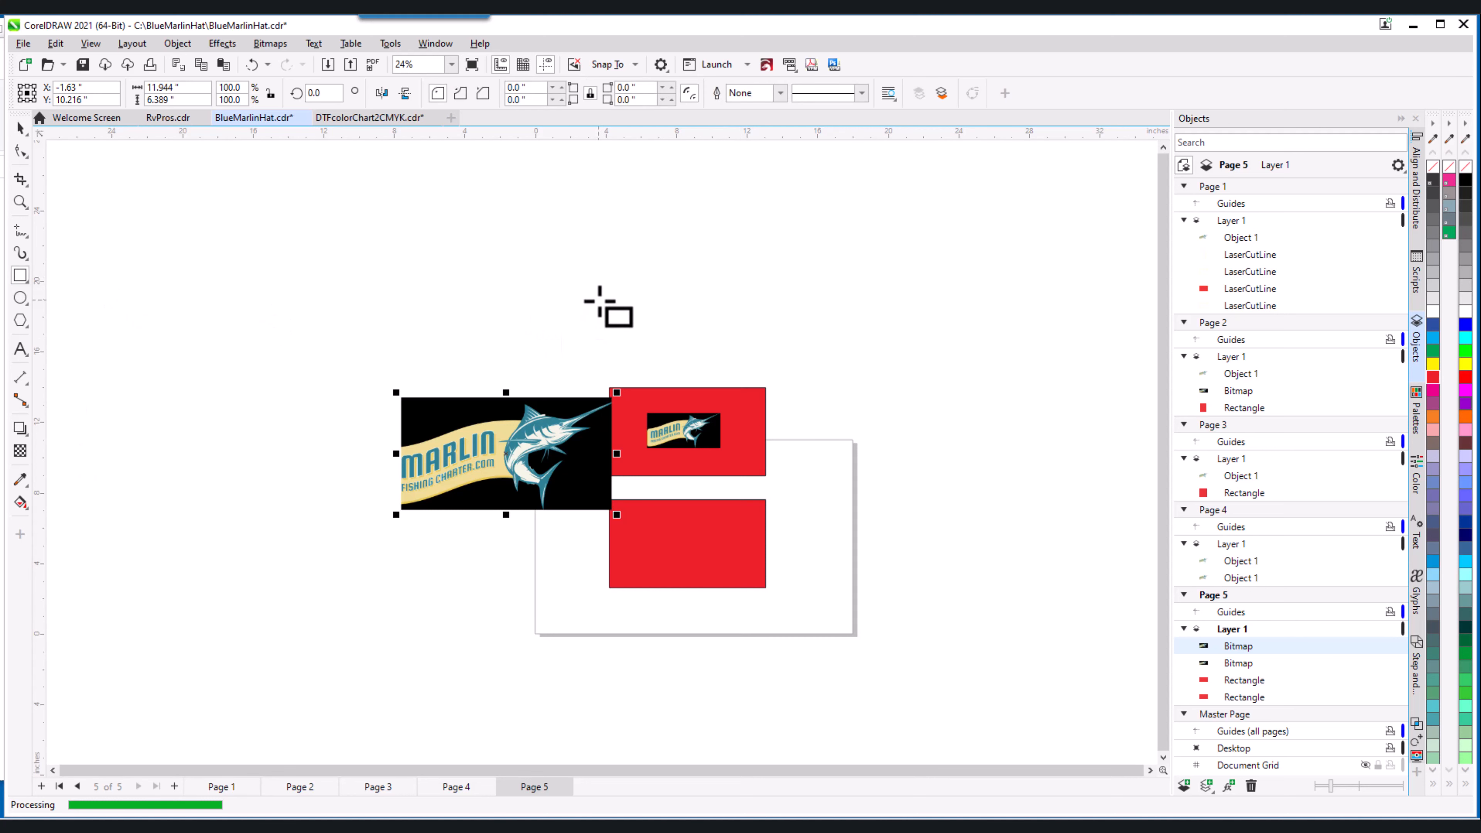
pyautogui.moveTo(597, 300); pyautogui.dragTo(727, 366)
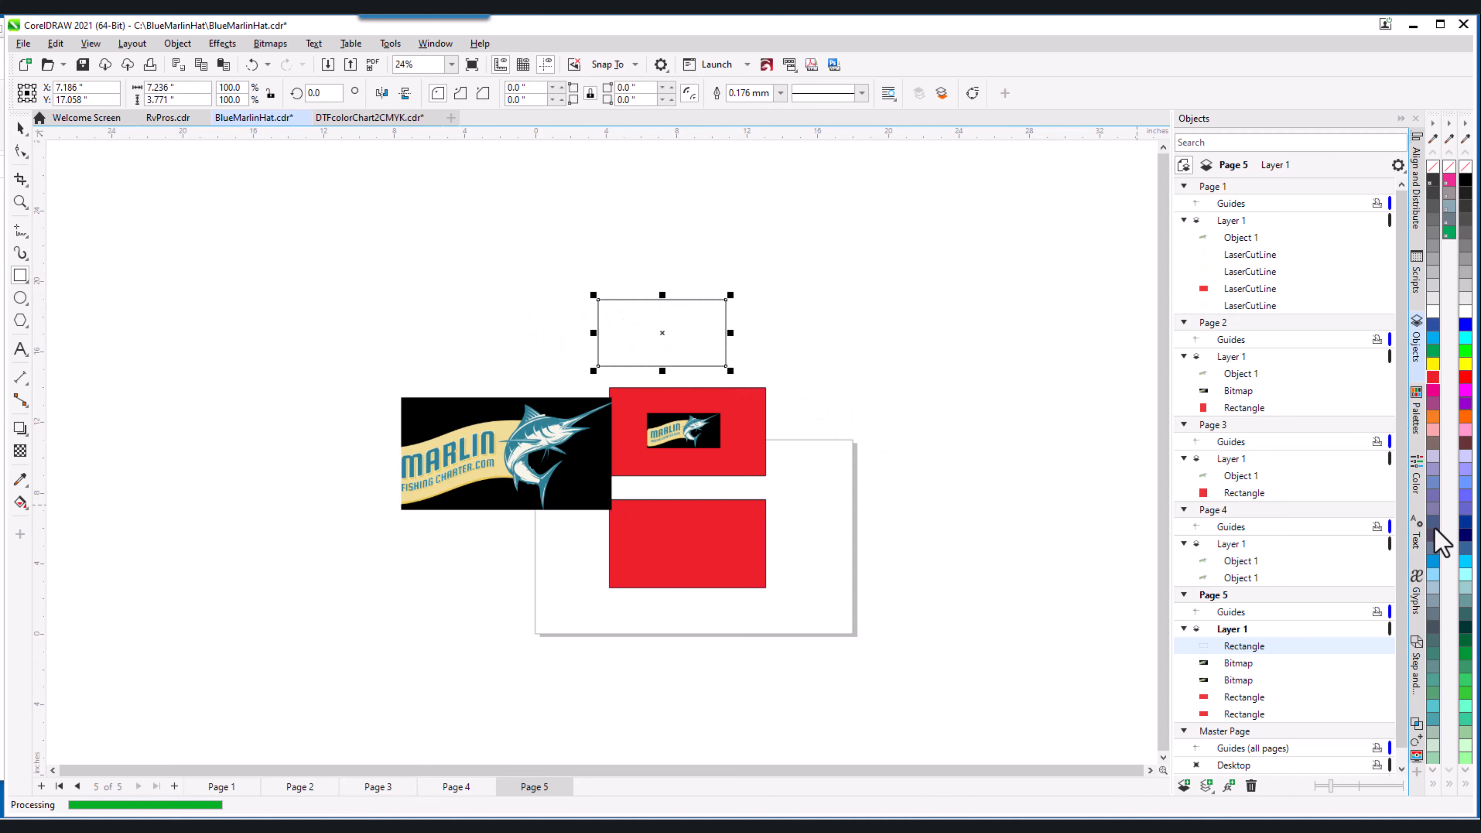
pyautogui.click(1435, 326)
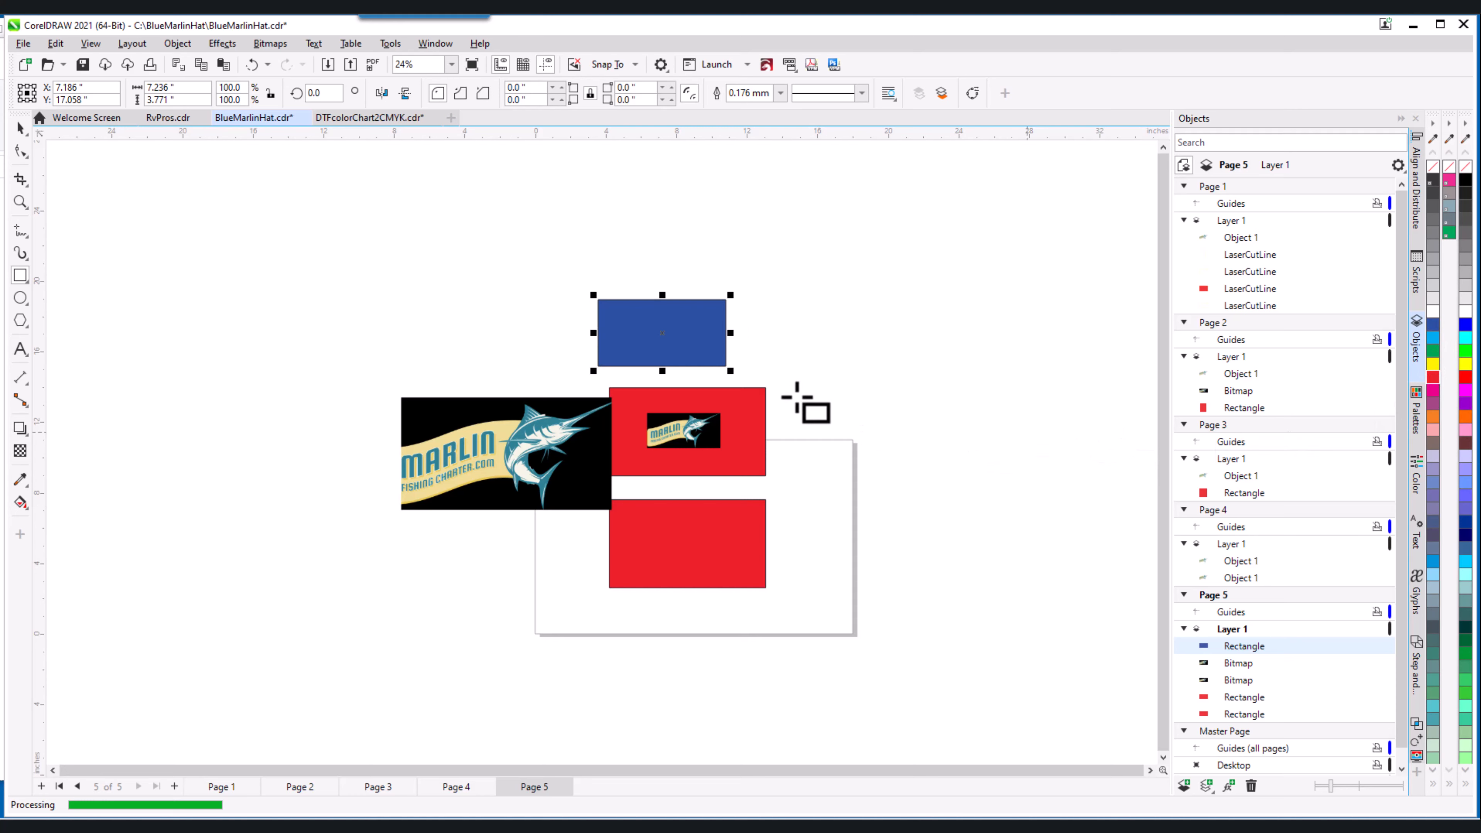
pyautogui.scroll(3, 701, 317)
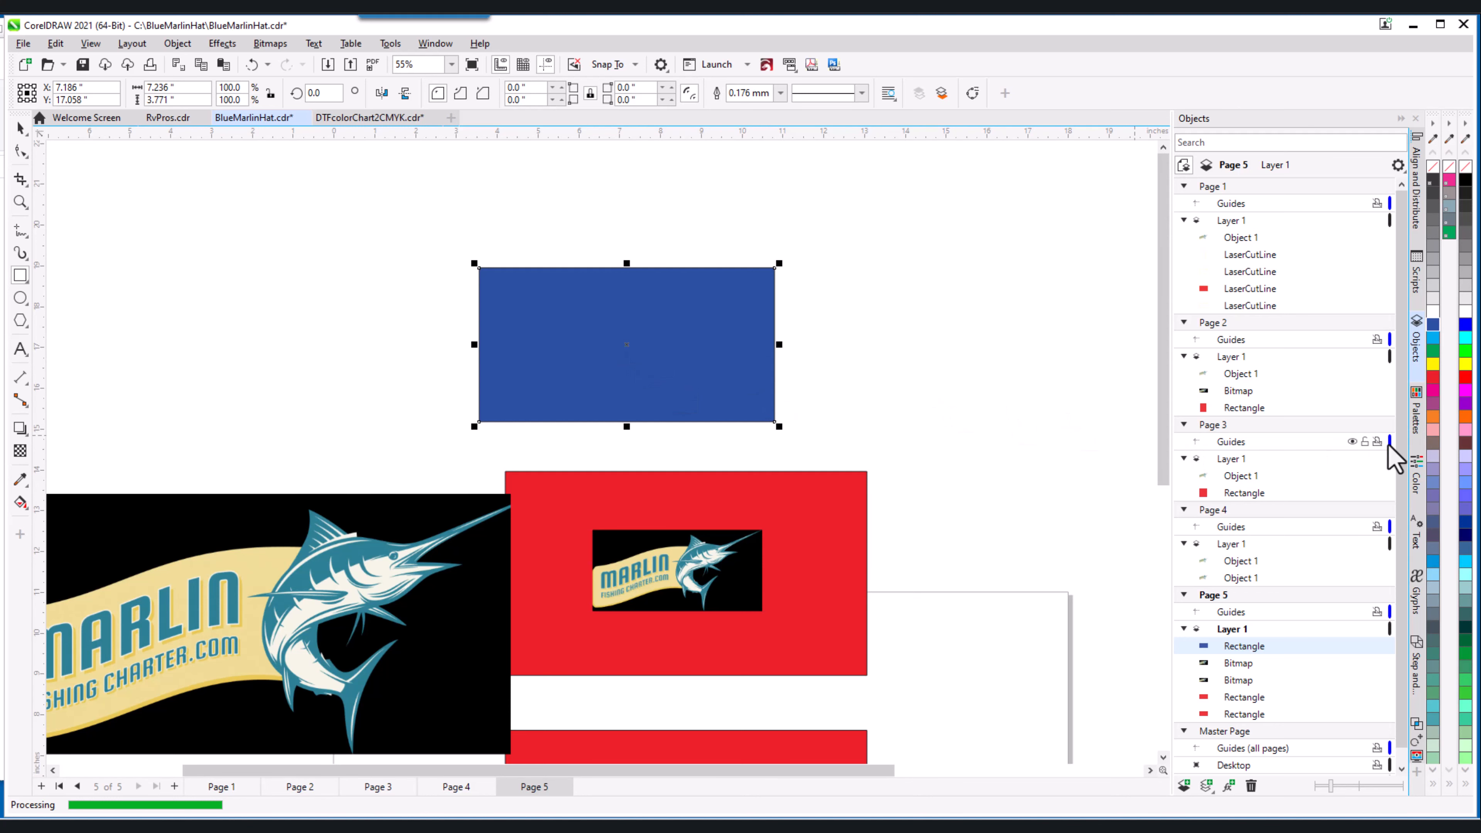
# - Tint the blue rectangle's fill with repeated small additions of yellow until it is grey
pyautogui.keyDown('ctrl'); pyautogui.click(1436, 366); pyautogui.keyUp('ctrl')
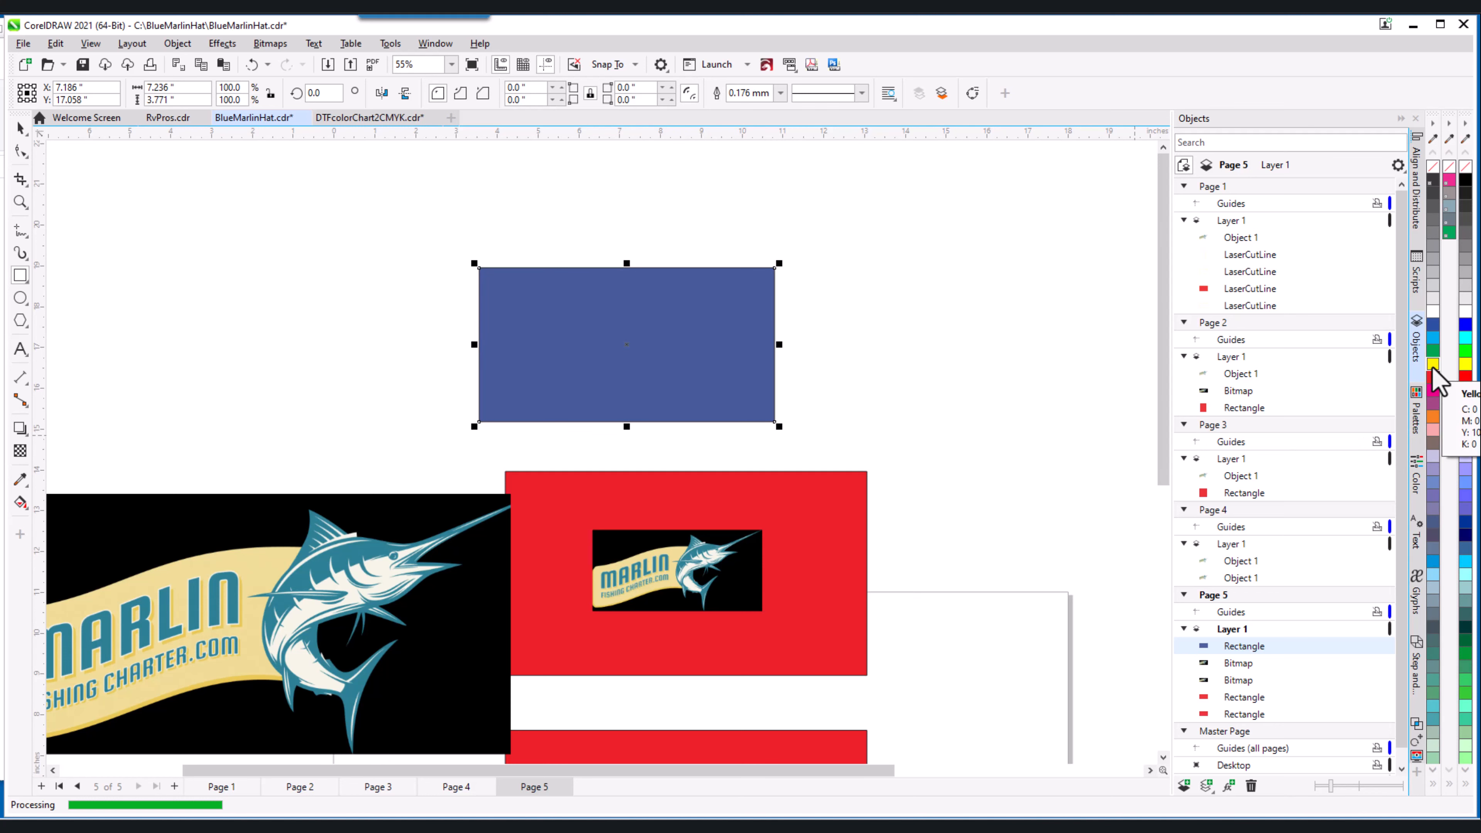
pyautogui.keyDown('ctrl'); pyautogui.click(1435, 368); pyautogui.keyUp('ctrl')
pyautogui.keyDown('ctrl'); pyautogui.click(1435, 368); pyautogui.keyUp('ctrl')
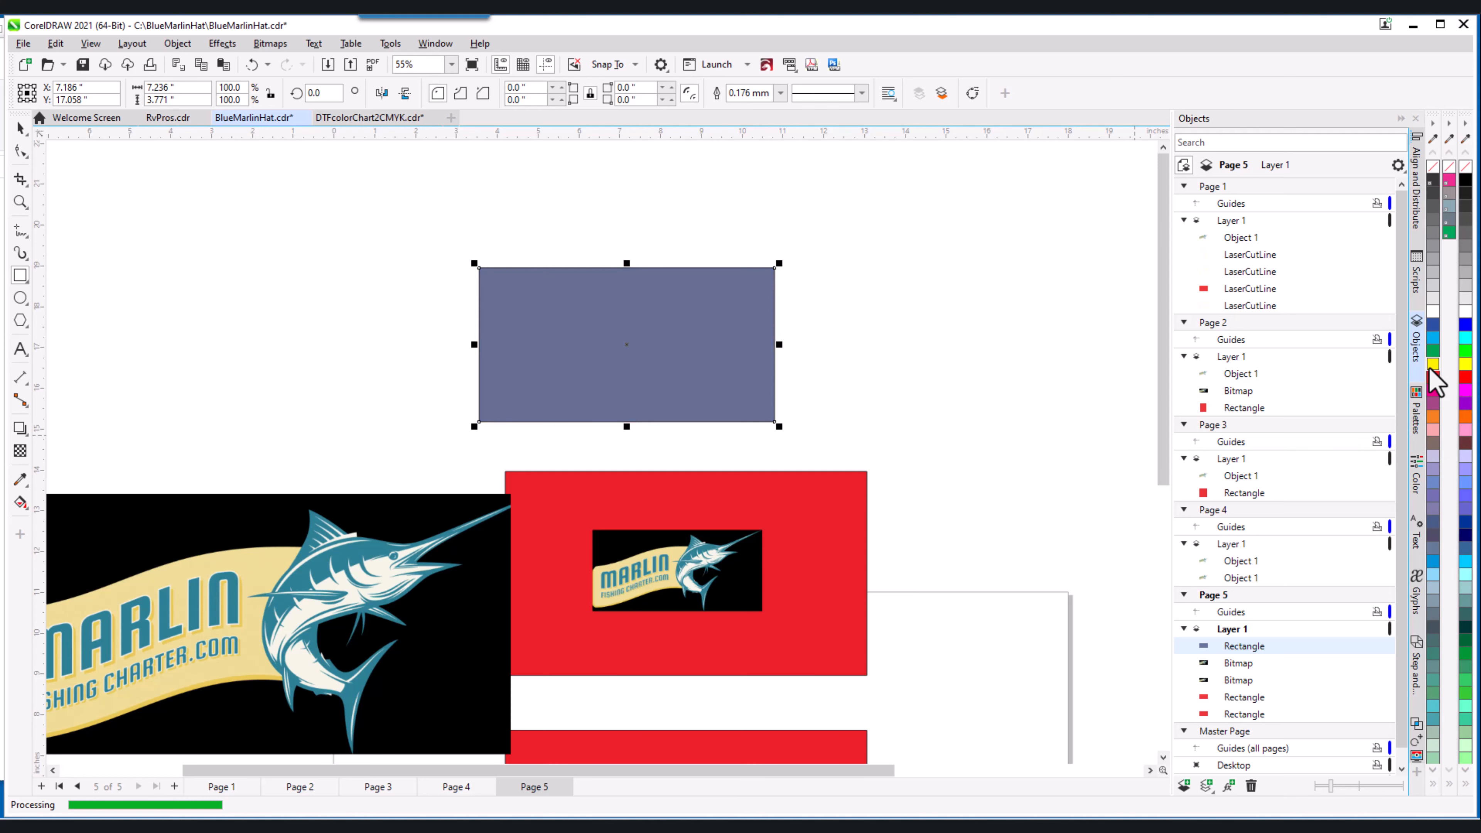
pyautogui.keyDown('ctrl'); pyautogui.click(1434, 369); pyautogui.keyUp('ctrl')
pyautogui.keyDown('ctrl'); pyautogui.click(1435, 369); pyautogui.keyUp('ctrl')
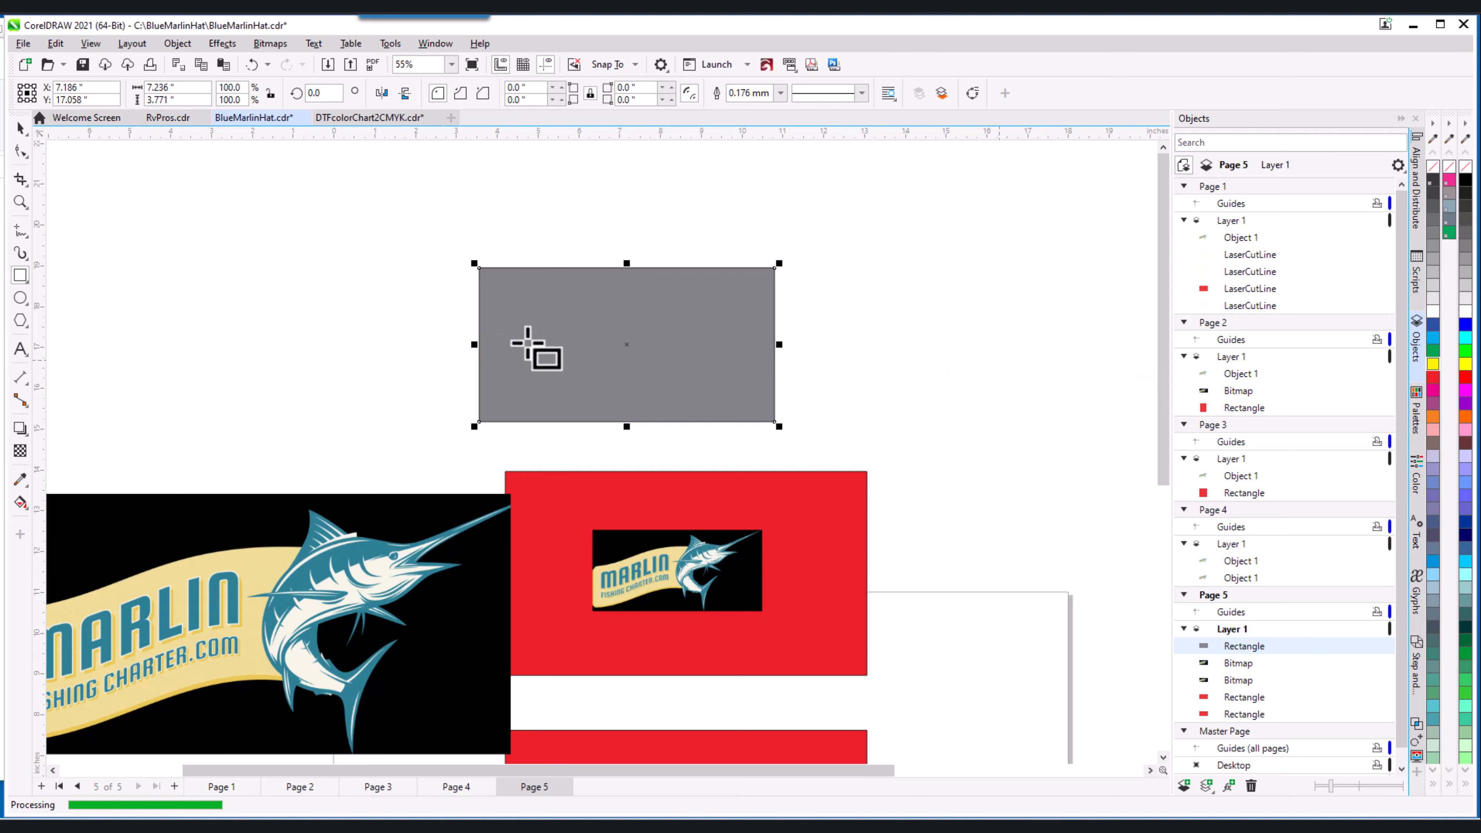
# - Delete the tinted rectangle above the upper red rectangle
pyautogui.click(23, 130)
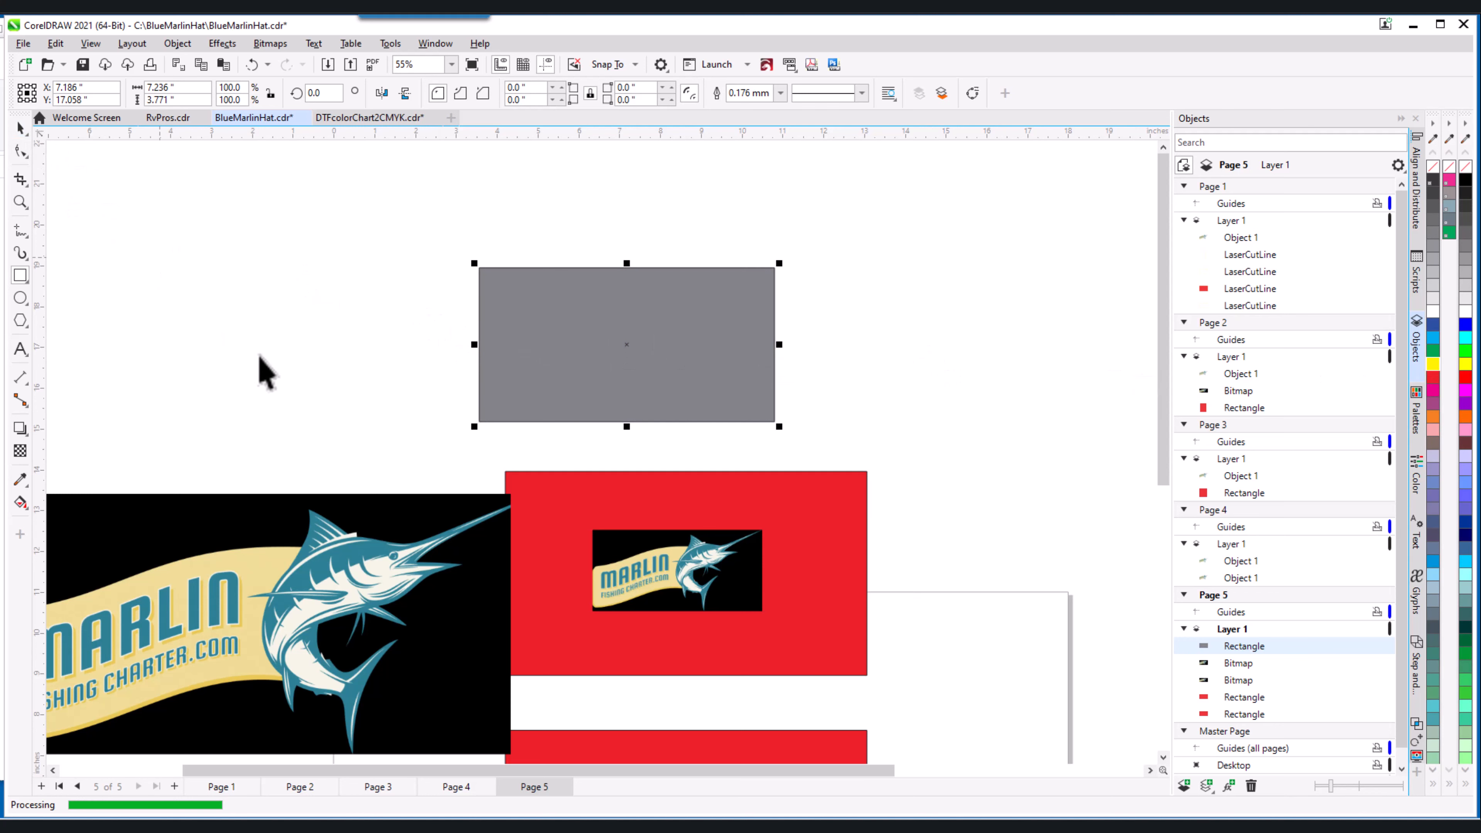
pyautogui.click(274, 369)
pyautogui.click(629, 401)
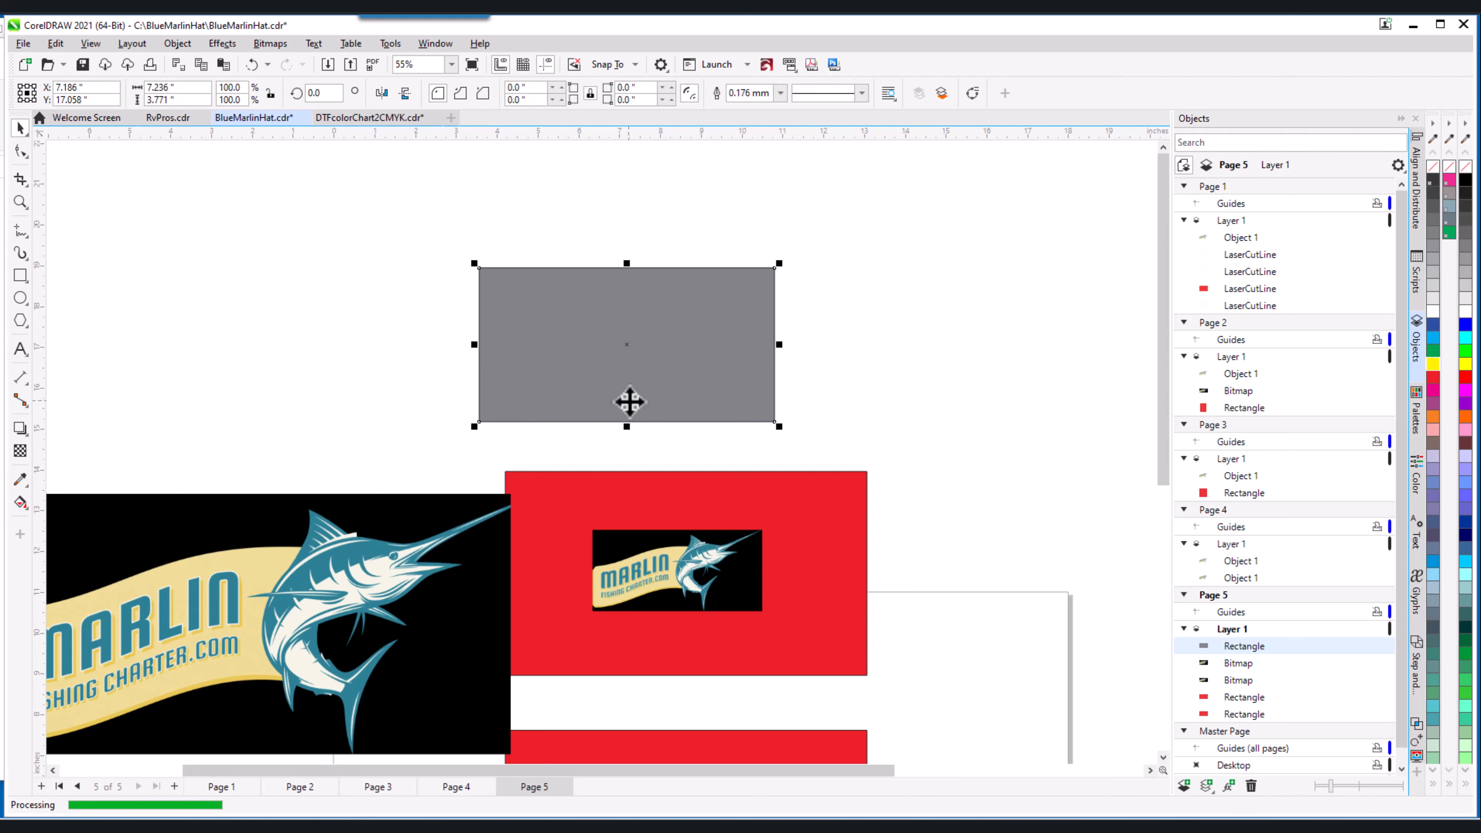
pyautogui.press('Delete')
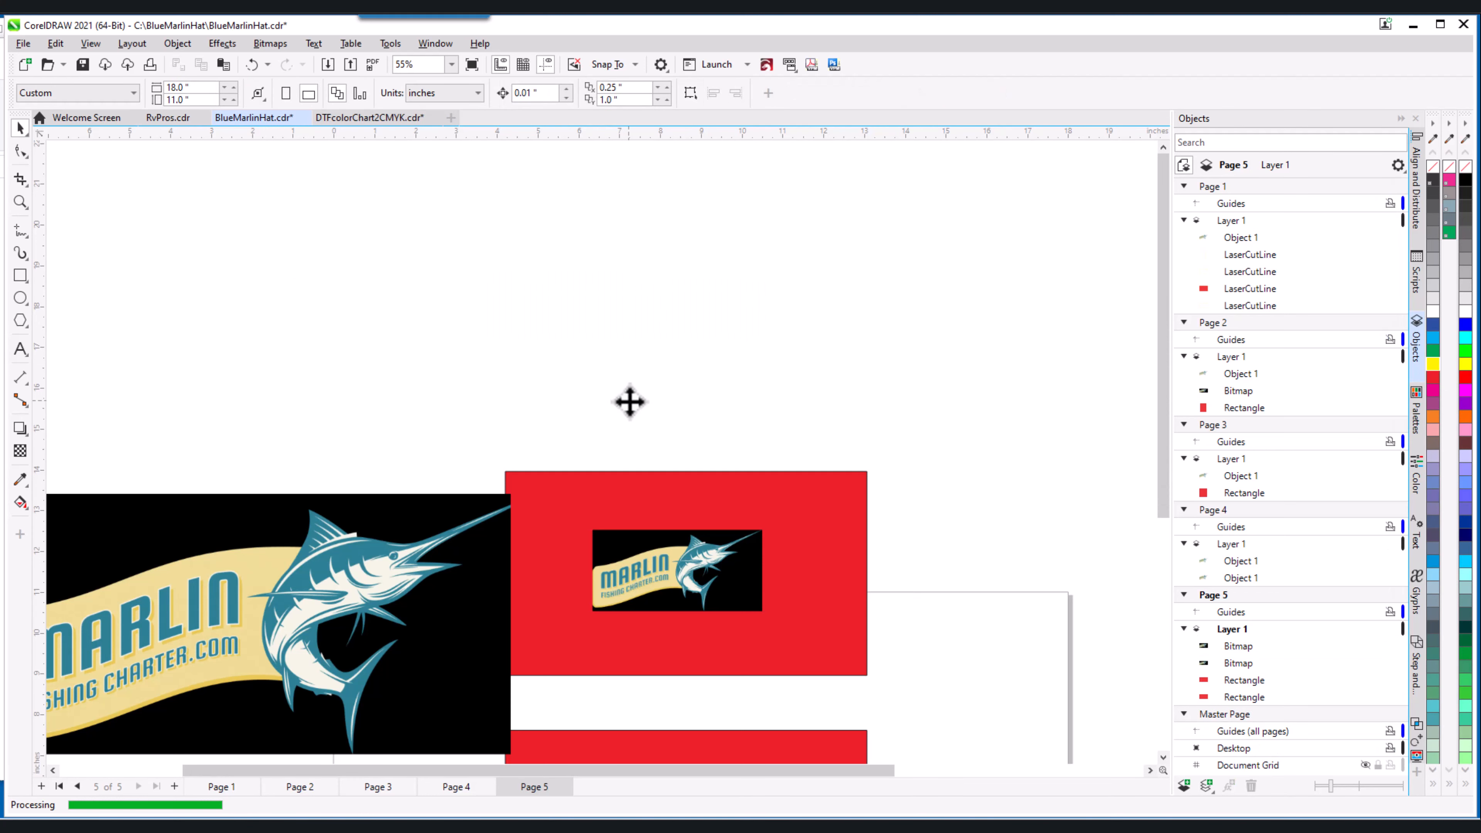
# - Move the large Marlin logo onto the page over the lower red rectangle, centred at about X 8.29, Y 4.88 inches
pyautogui.scroll(-3, 652, 454)
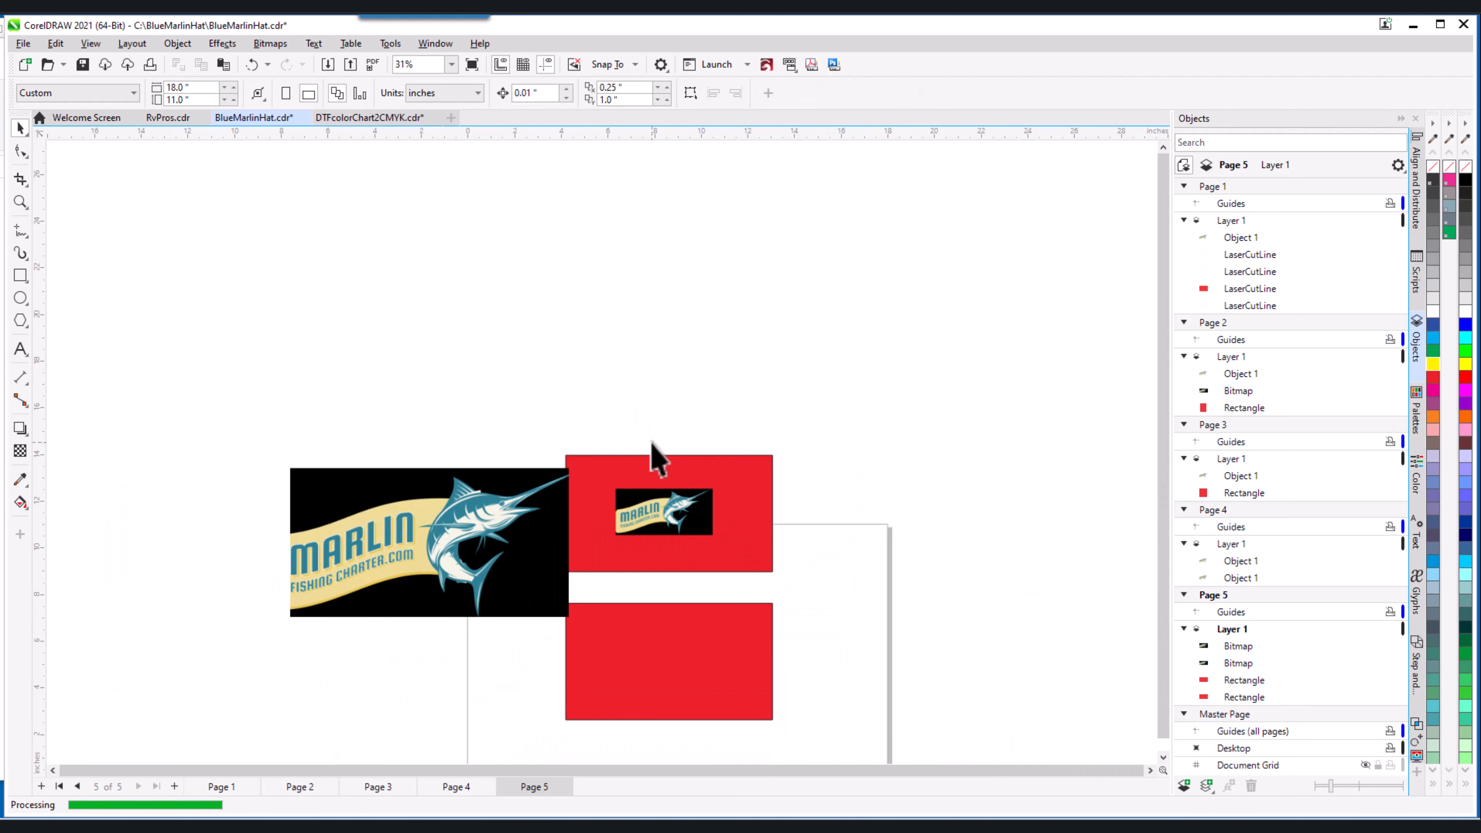
pyautogui.scroll(-2, 694, 513)
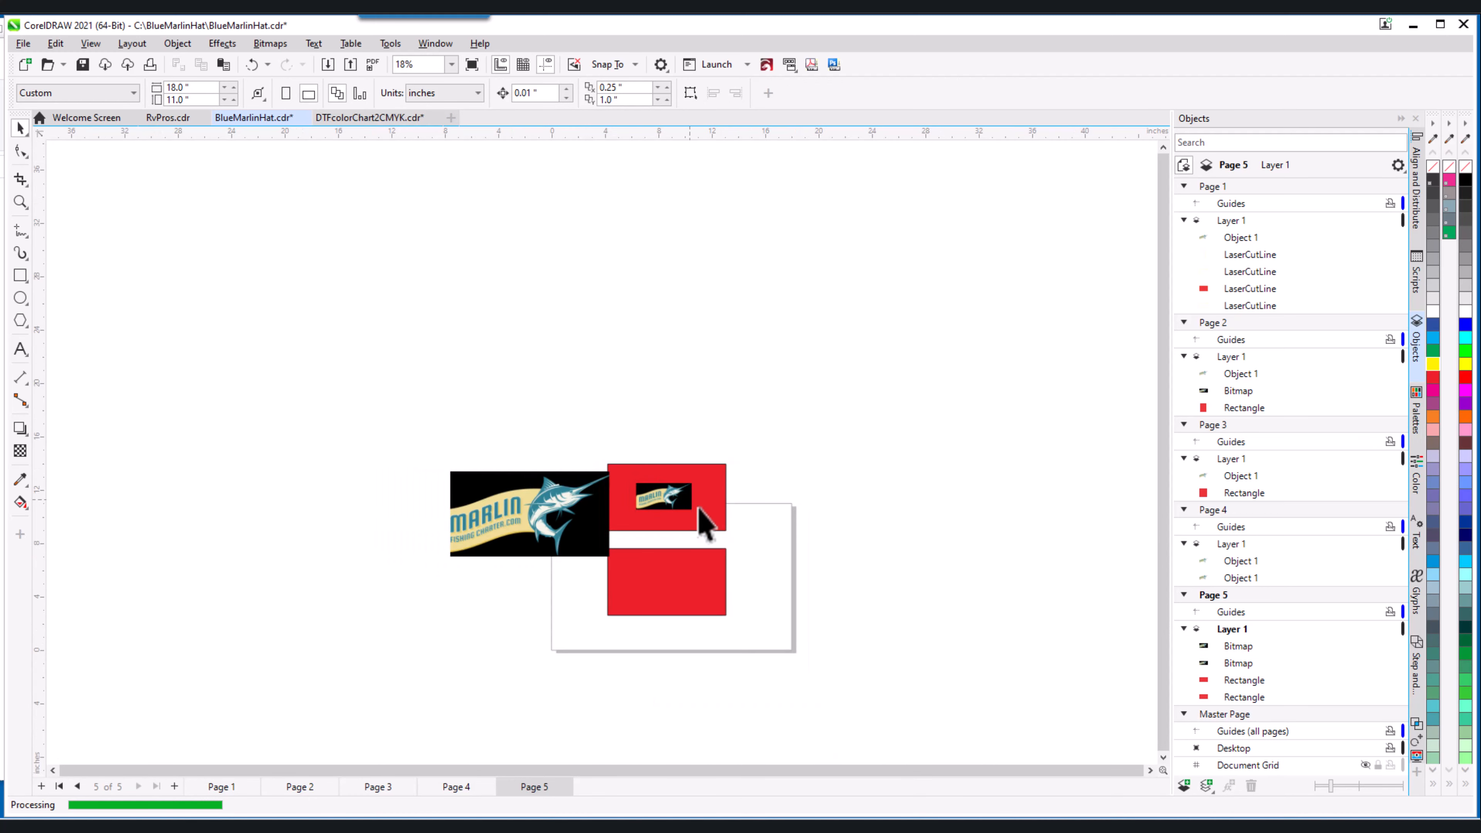
pyautogui.scroll(7, 560, 537)
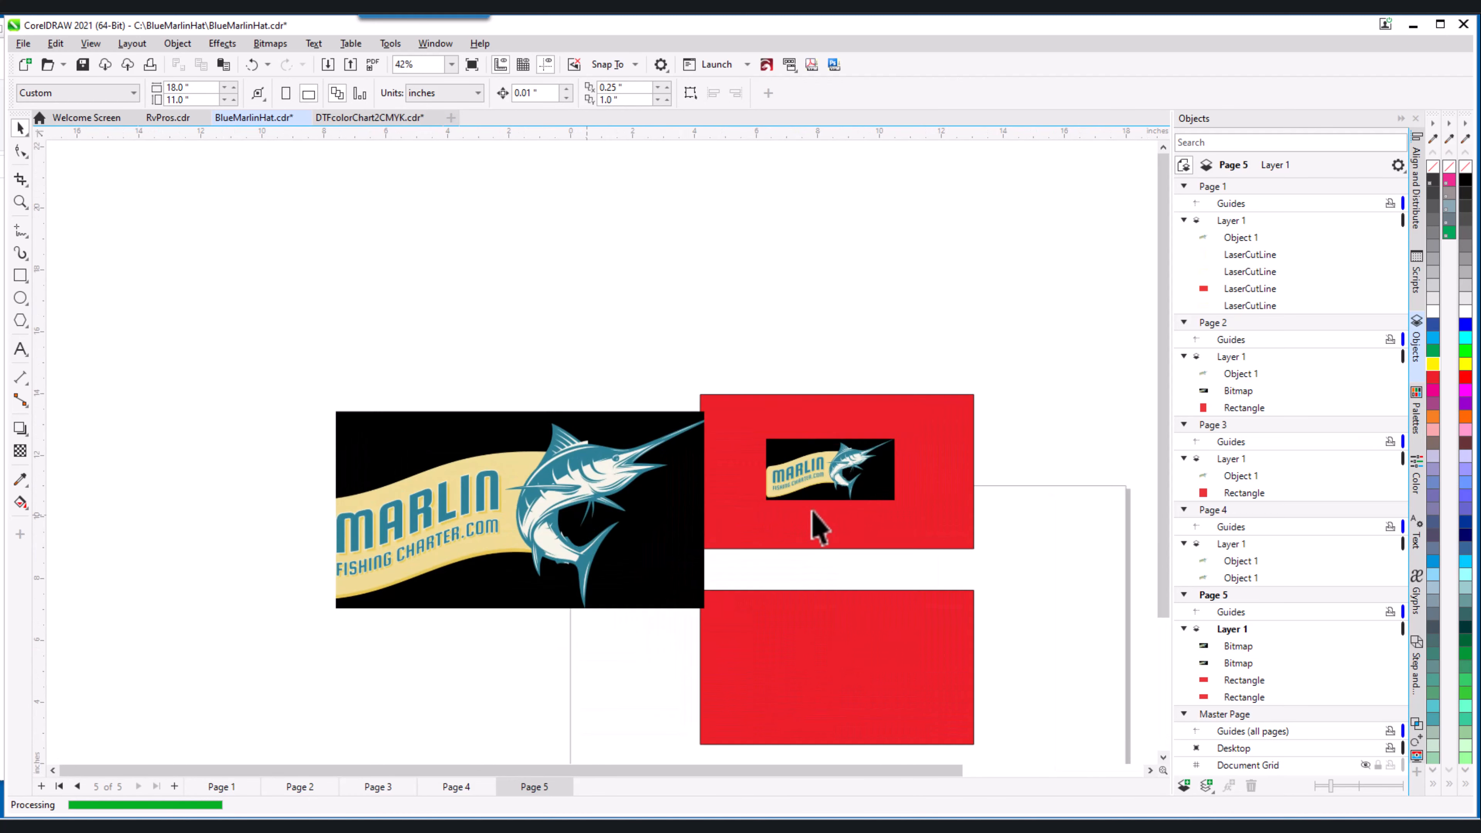
pyautogui.scroll(3, 882, 458)
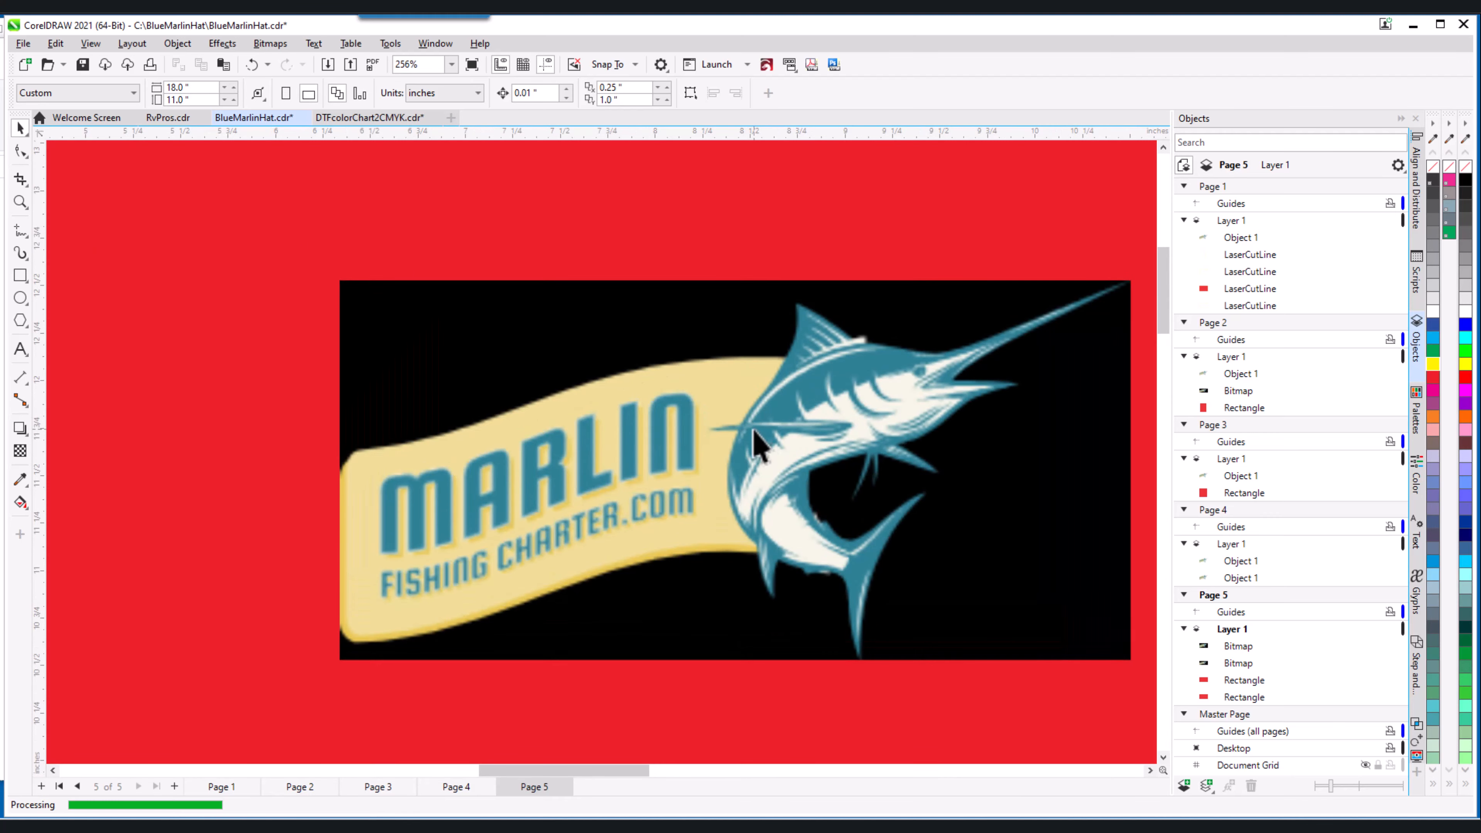
pyautogui.scroll(-6, 633, 484)
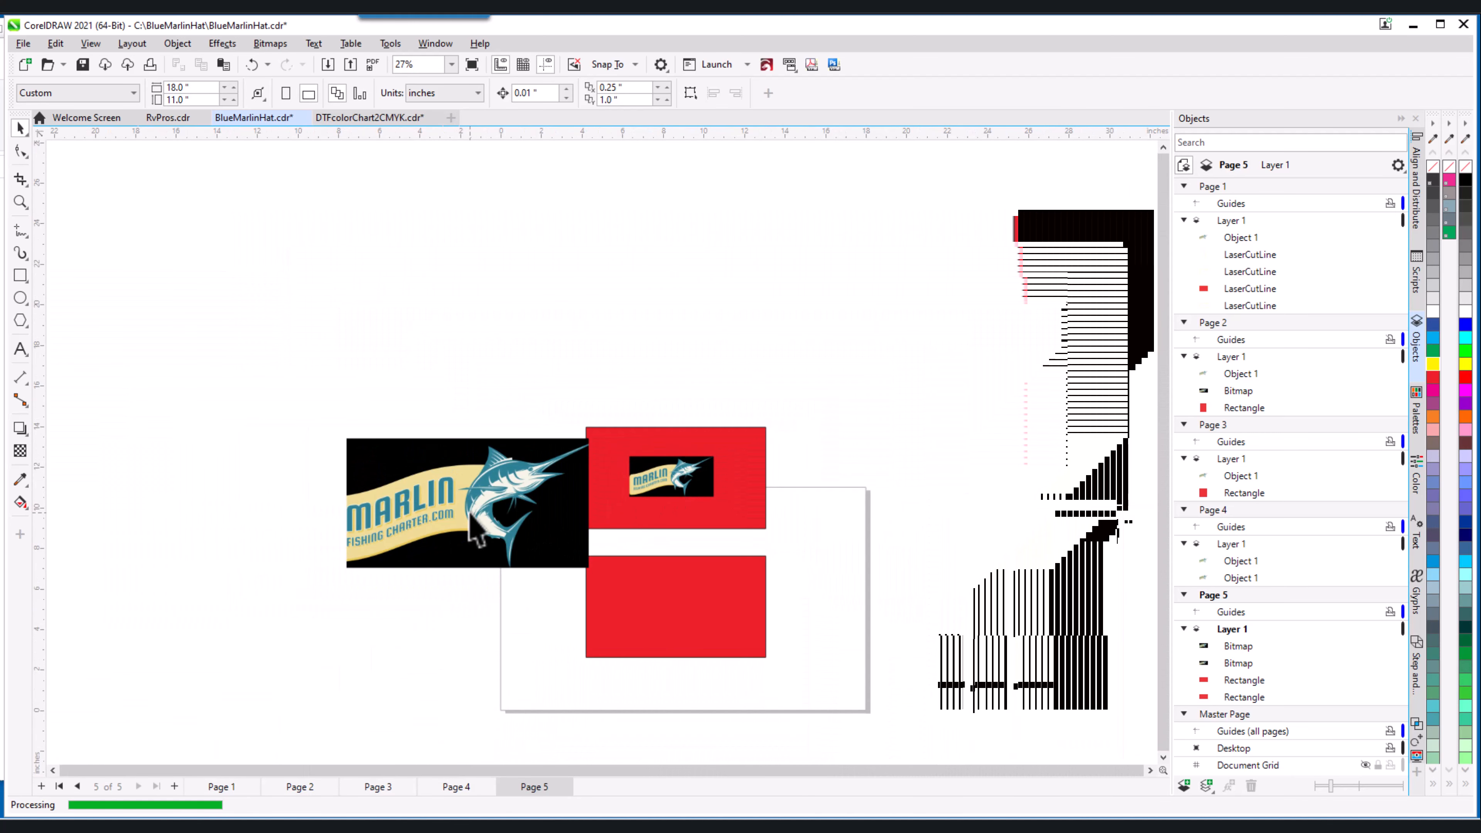
pyautogui.moveTo(469, 512); pyautogui.dragTo(671, 621)
pyautogui.scroll(2, 665, 668)
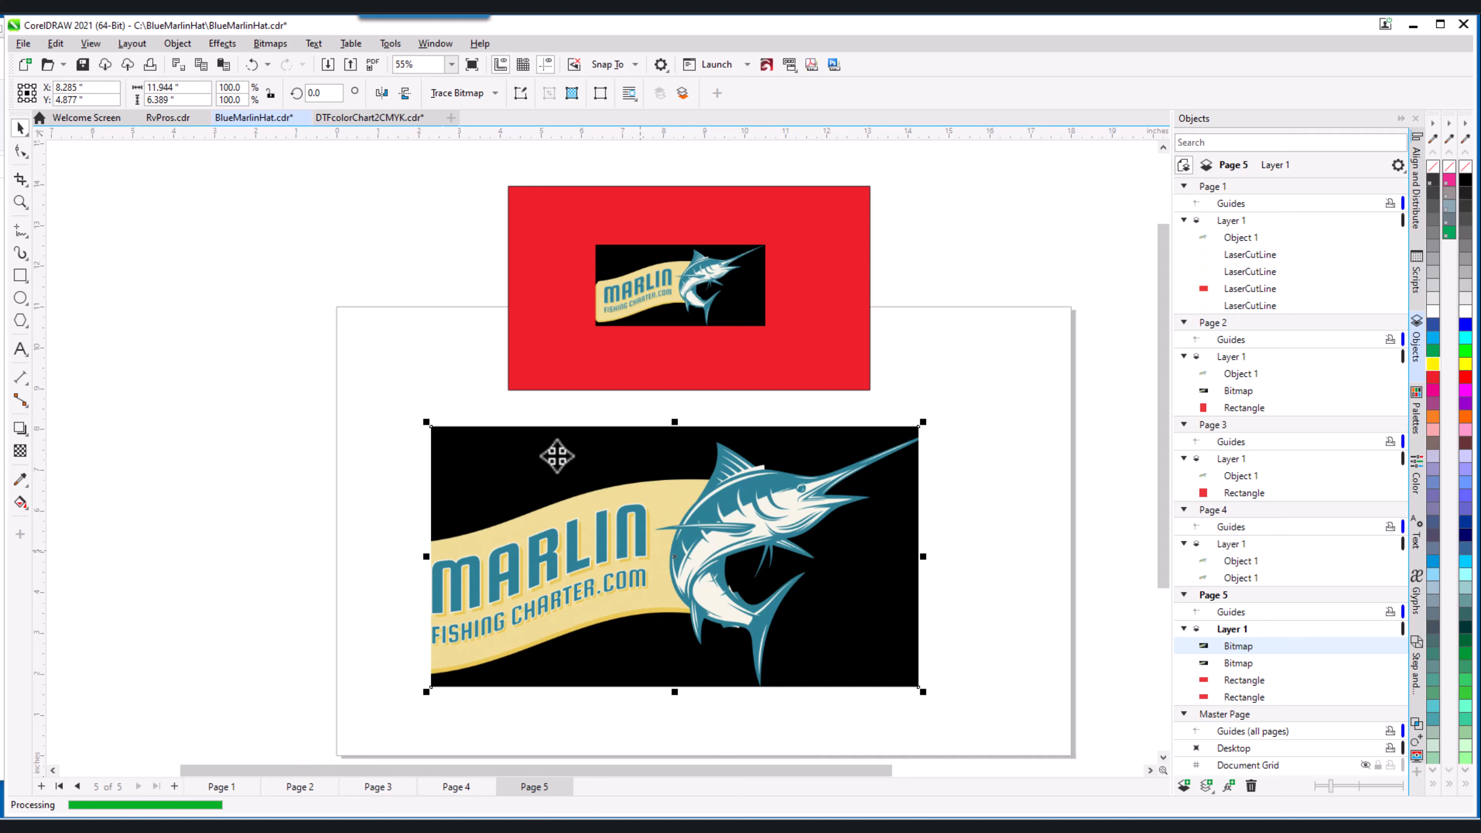
# - Open the large Marlin logo bitmap for editing in Corel PHOTO-PAINT
pyautogui.click(267, 46)
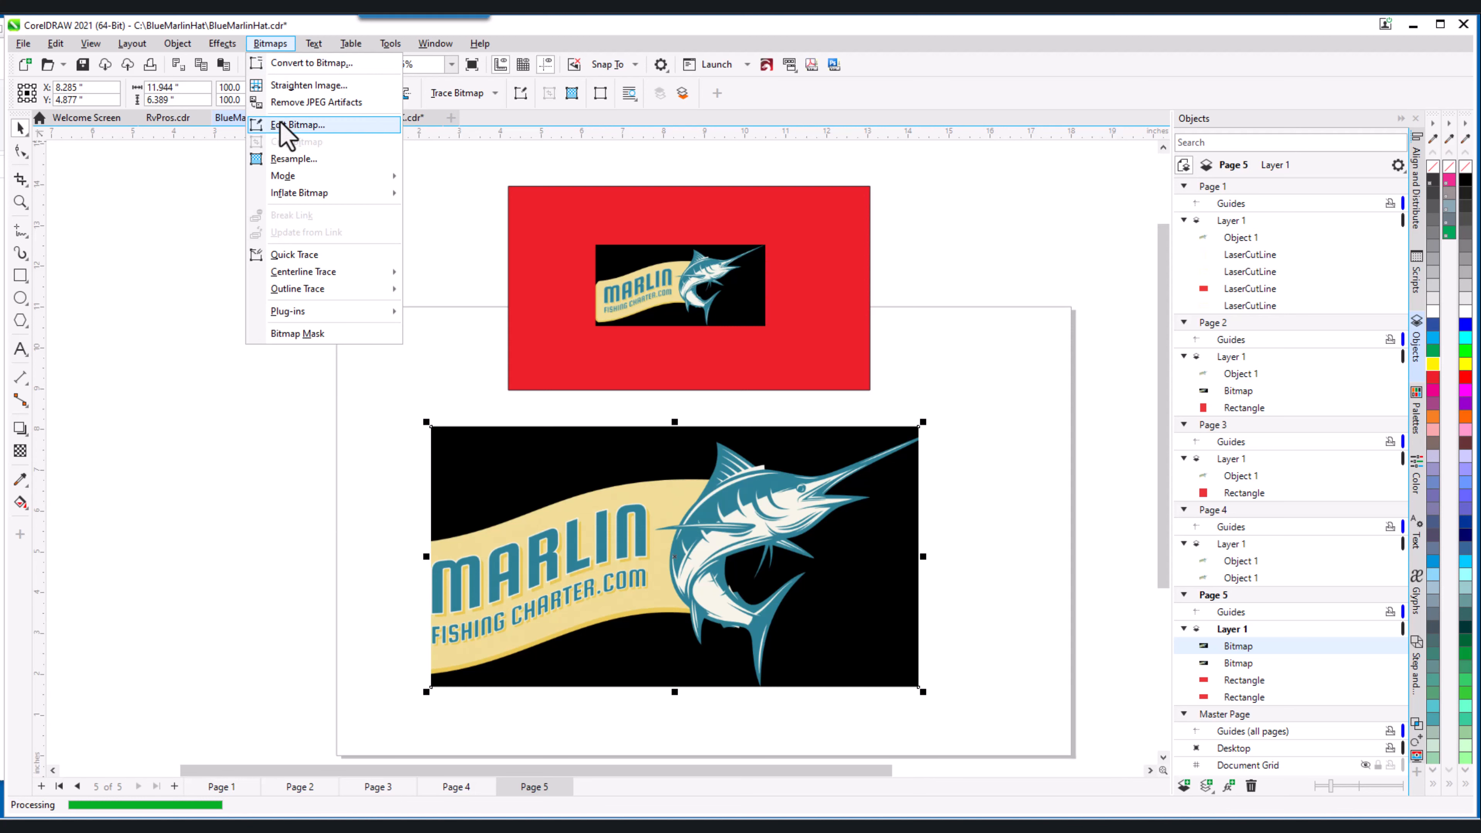
pyautogui.click(248, 556)
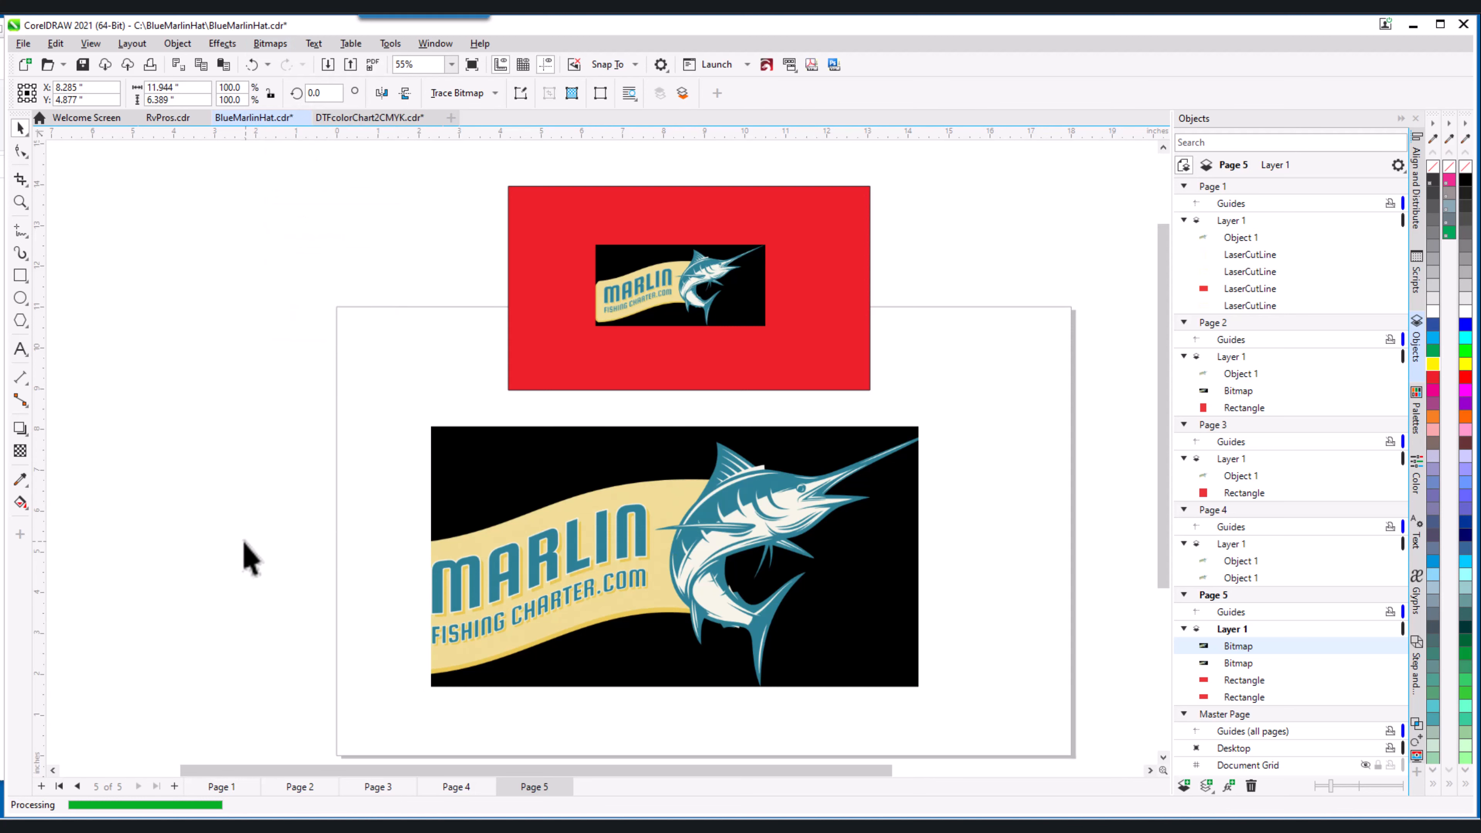
pyautogui.click(565, 482)
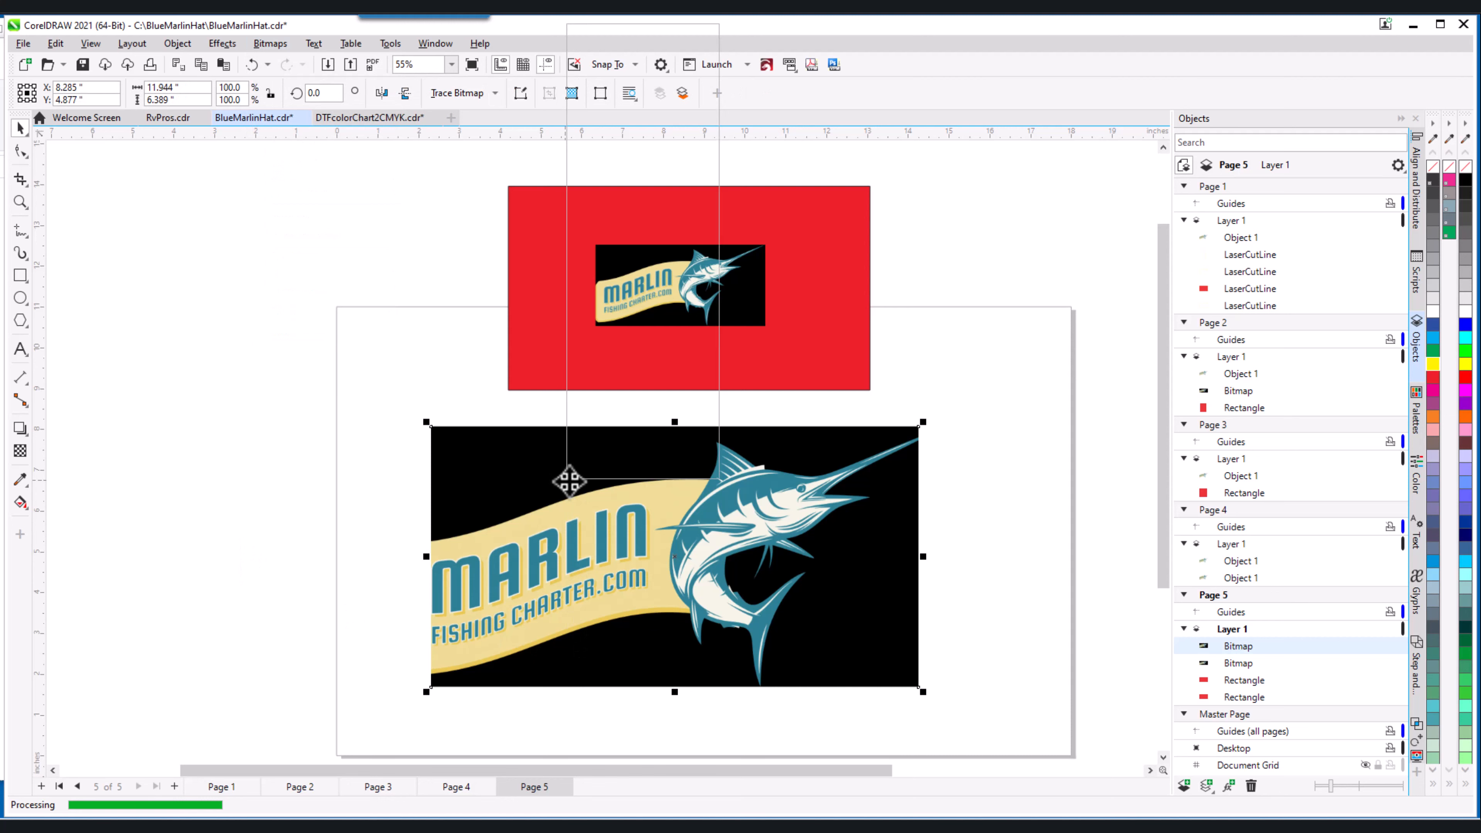
pyautogui.rightClick(565, 480)
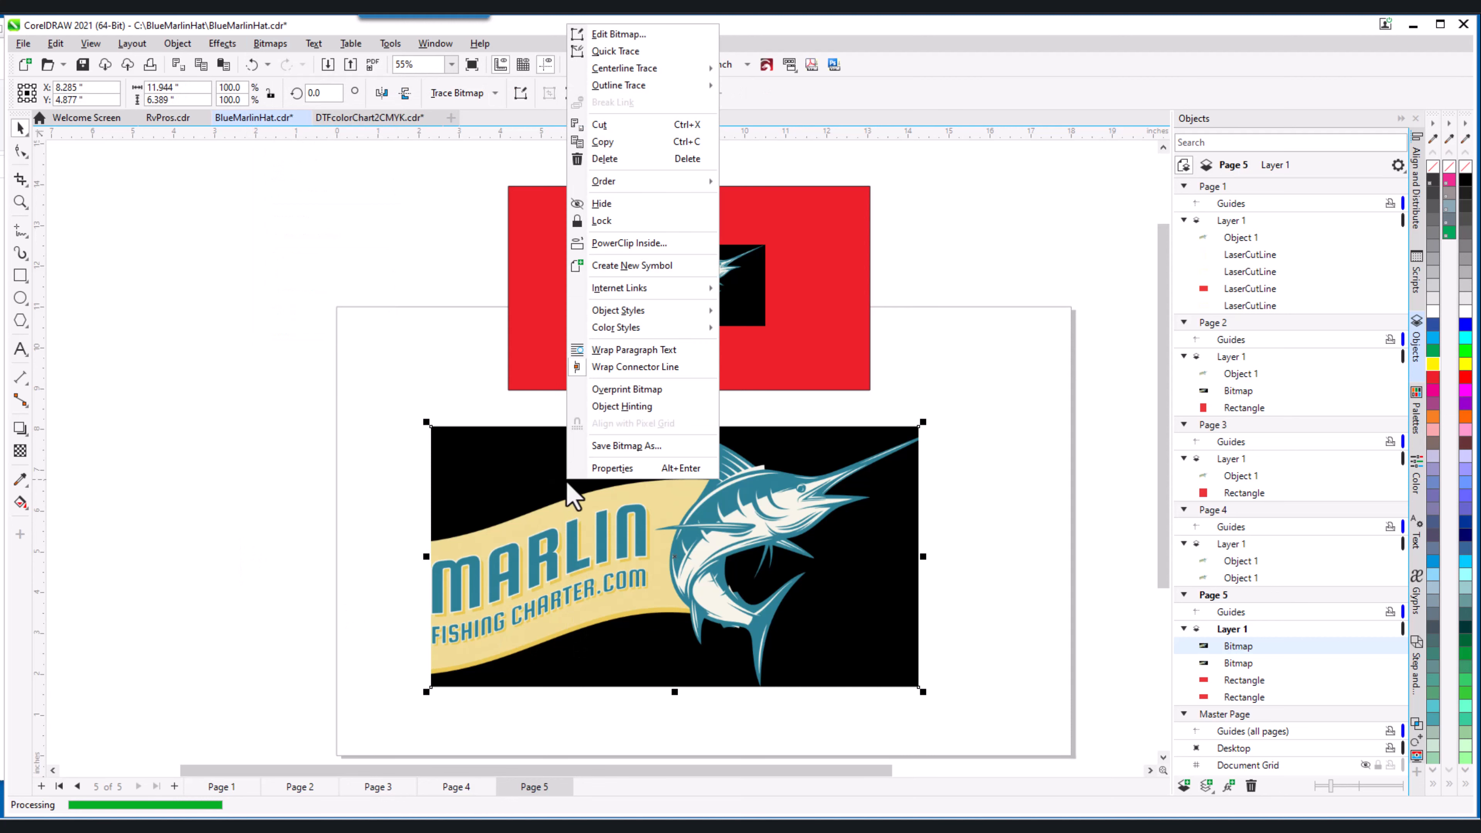
pyautogui.click(633, 35)
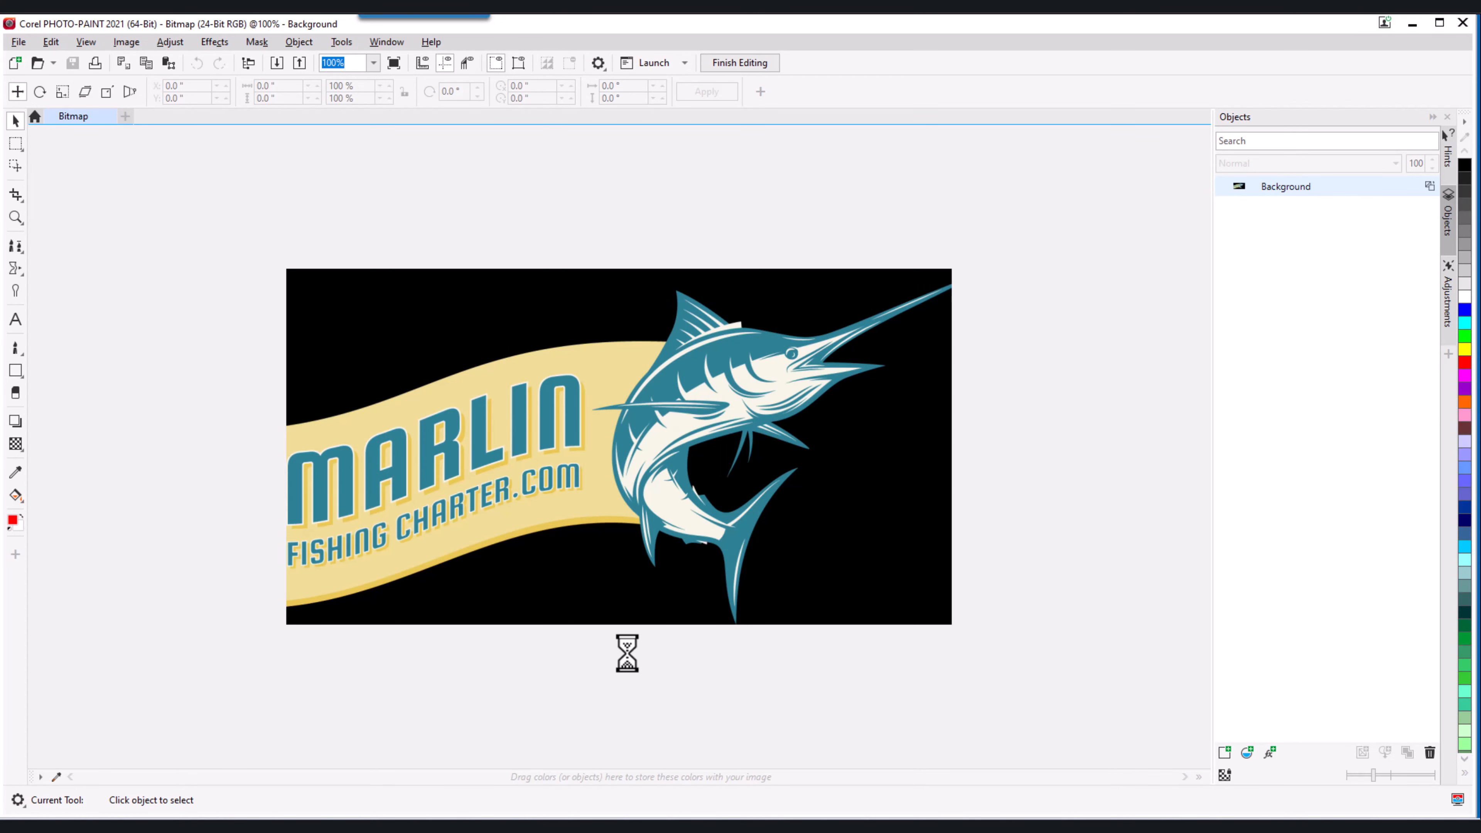
pyautogui.scroll(-3, 565, 522)
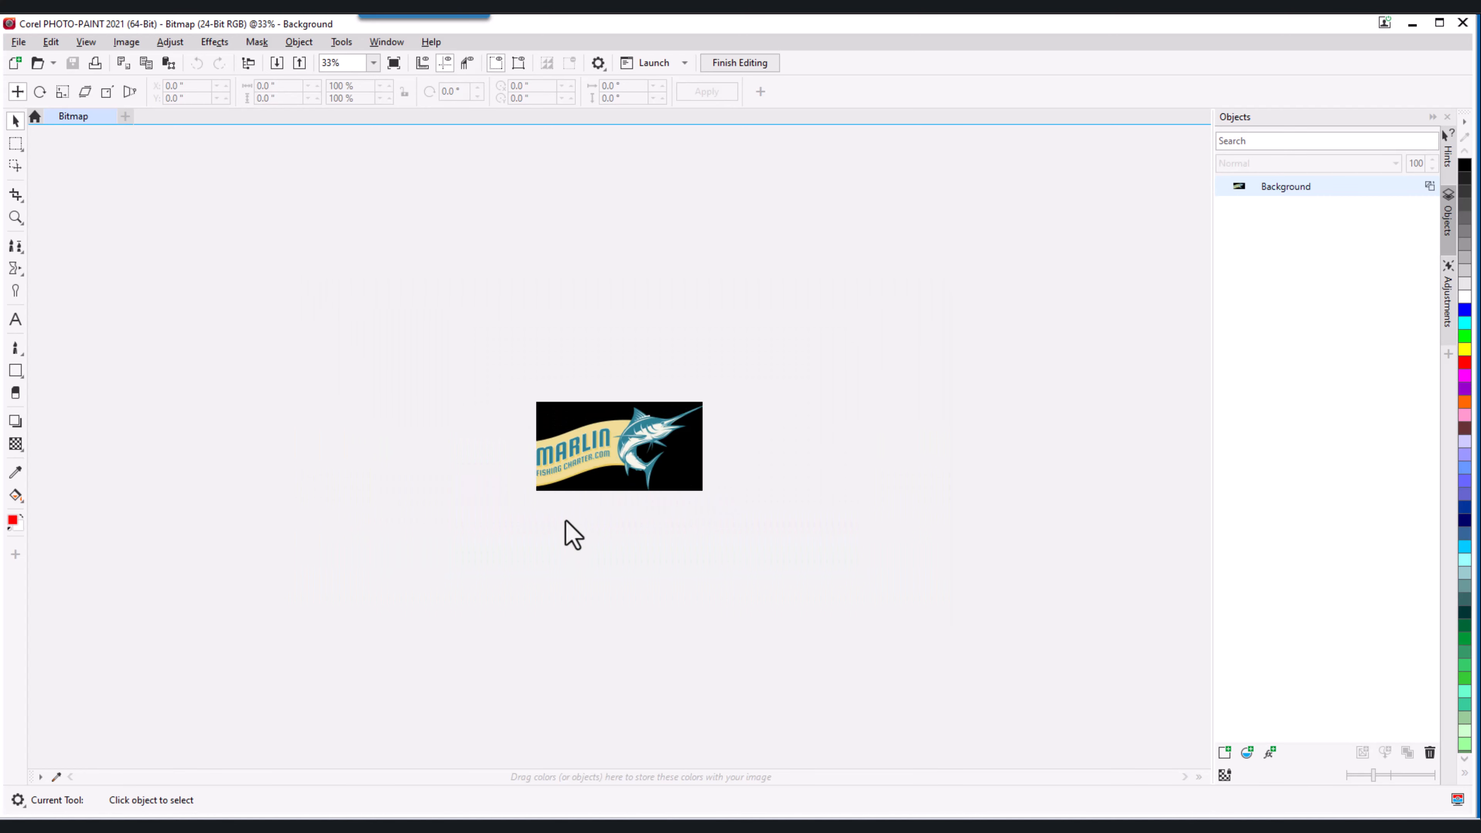
pyautogui.scroll(3, 578, 506)
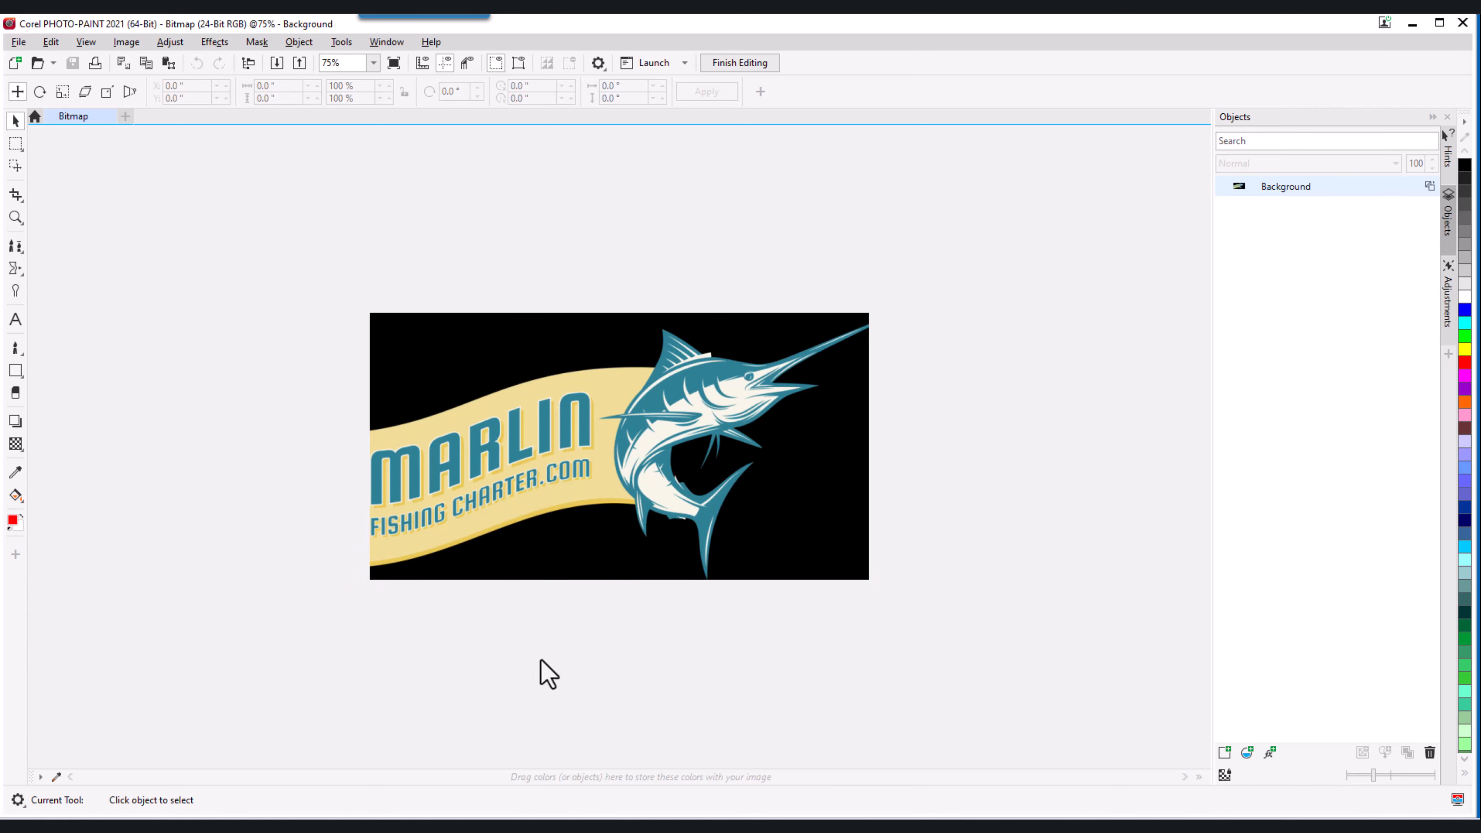
pyautogui.scroll(3, 618, 382)
pyautogui.scroll(-3, 595, 455)
pyautogui.hotkey('ctrl', '1')
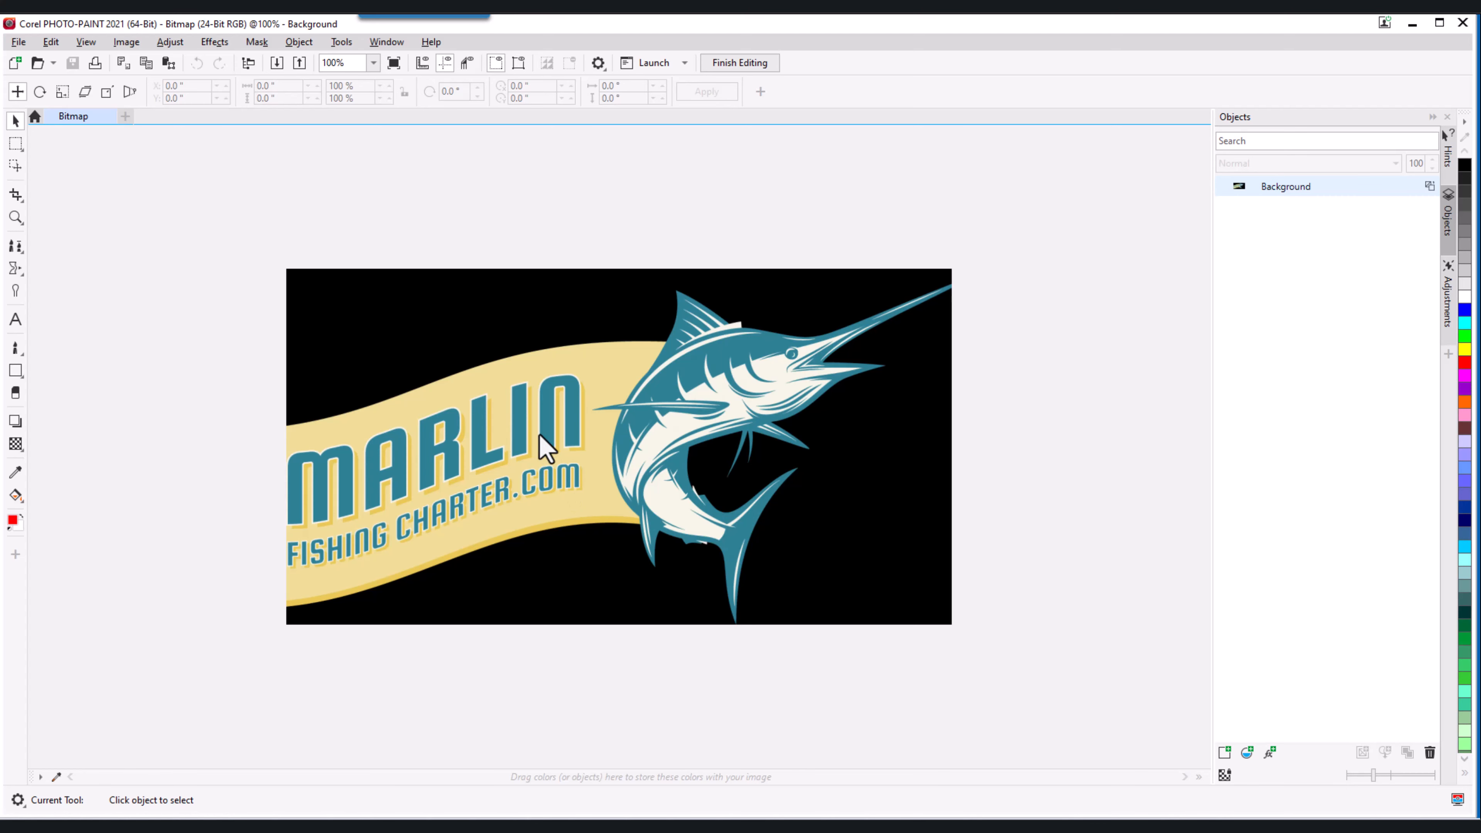
pyautogui.click(262, 45)
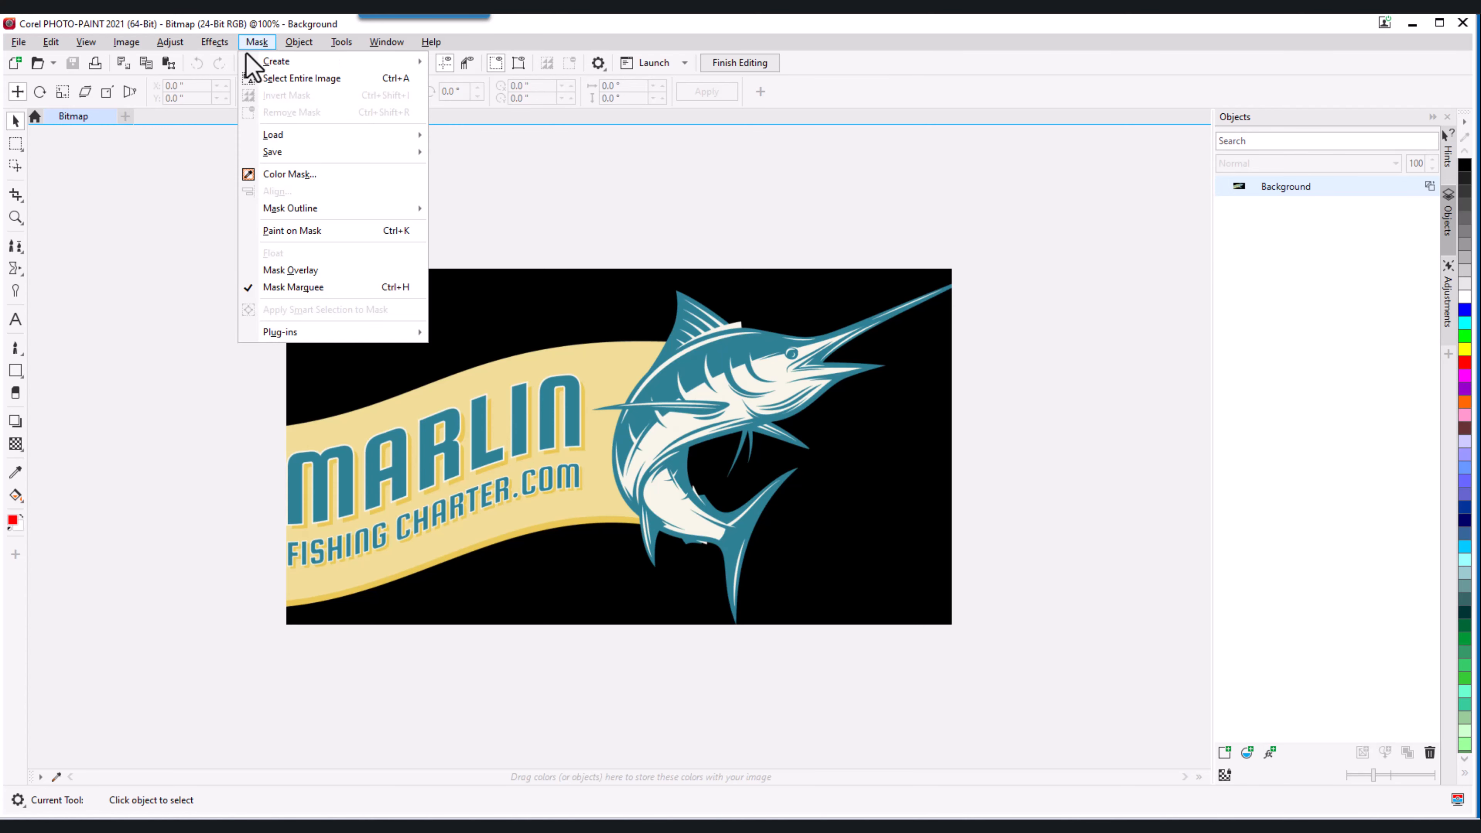
pyautogui.click(299, 42)
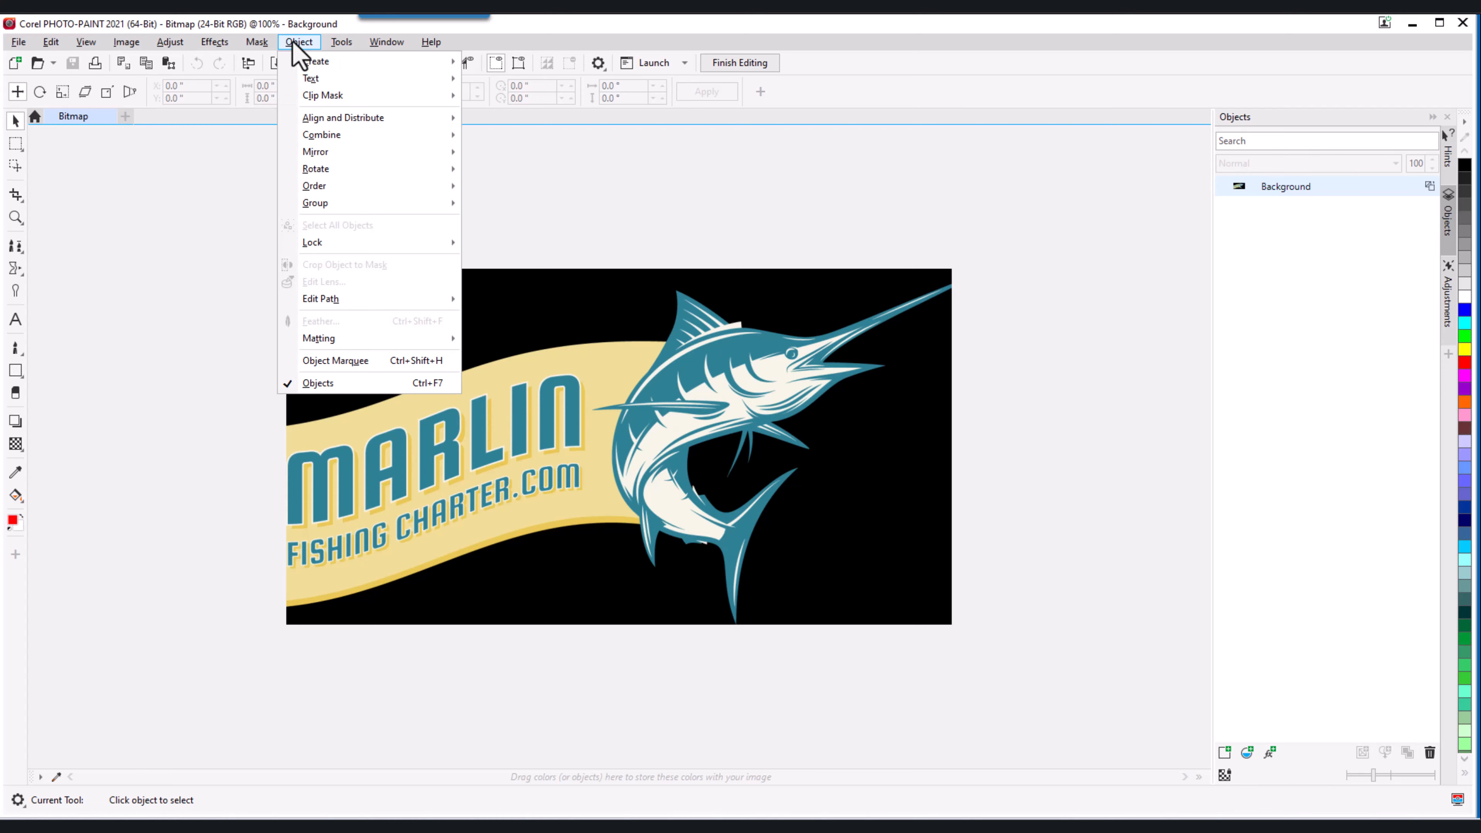
pyautogui.moveTo(174, 44)
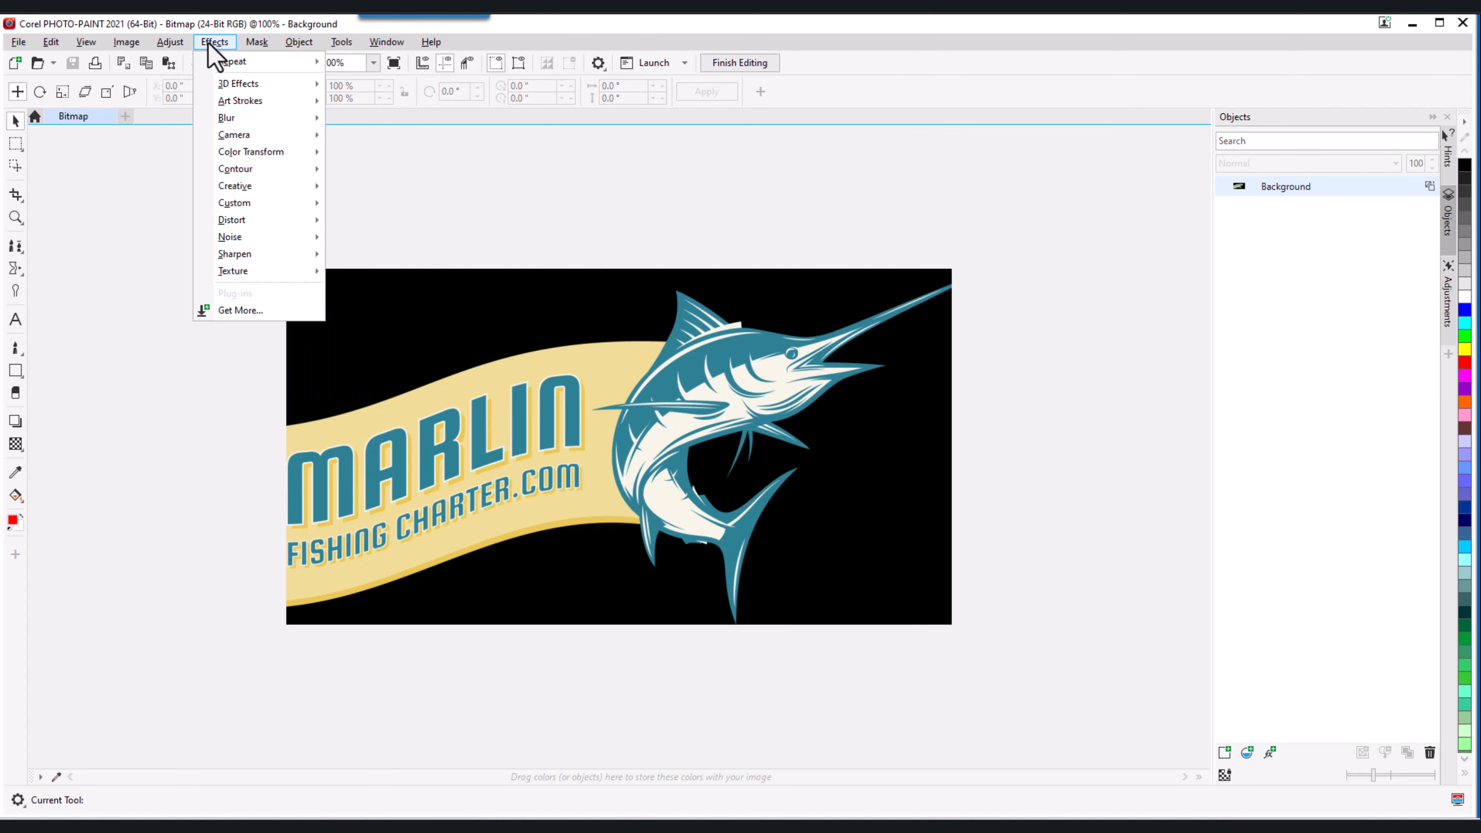
pyautogui.moveTo(294, 44)
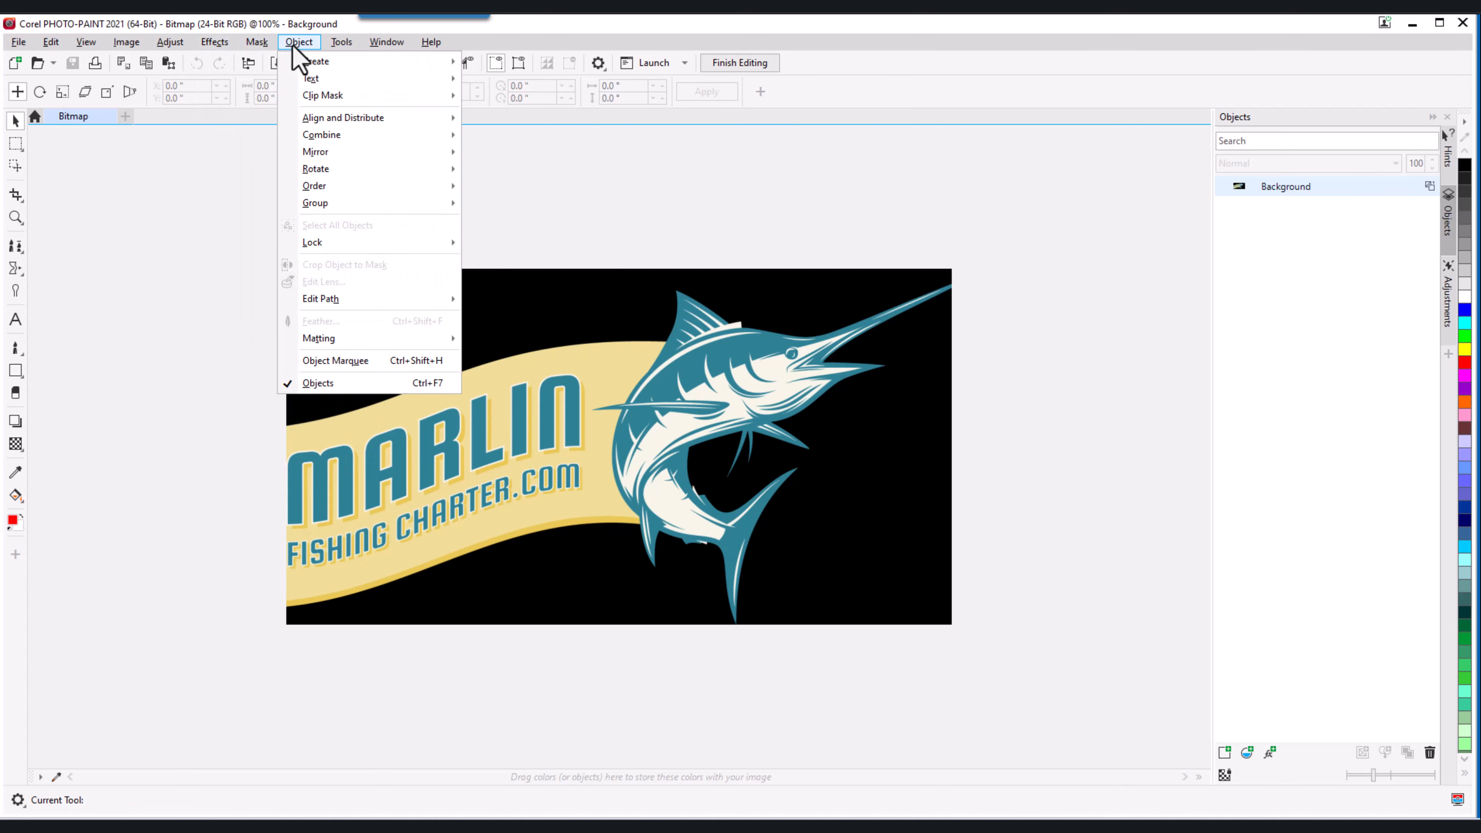
pyautogui.moveTo(343, 45)
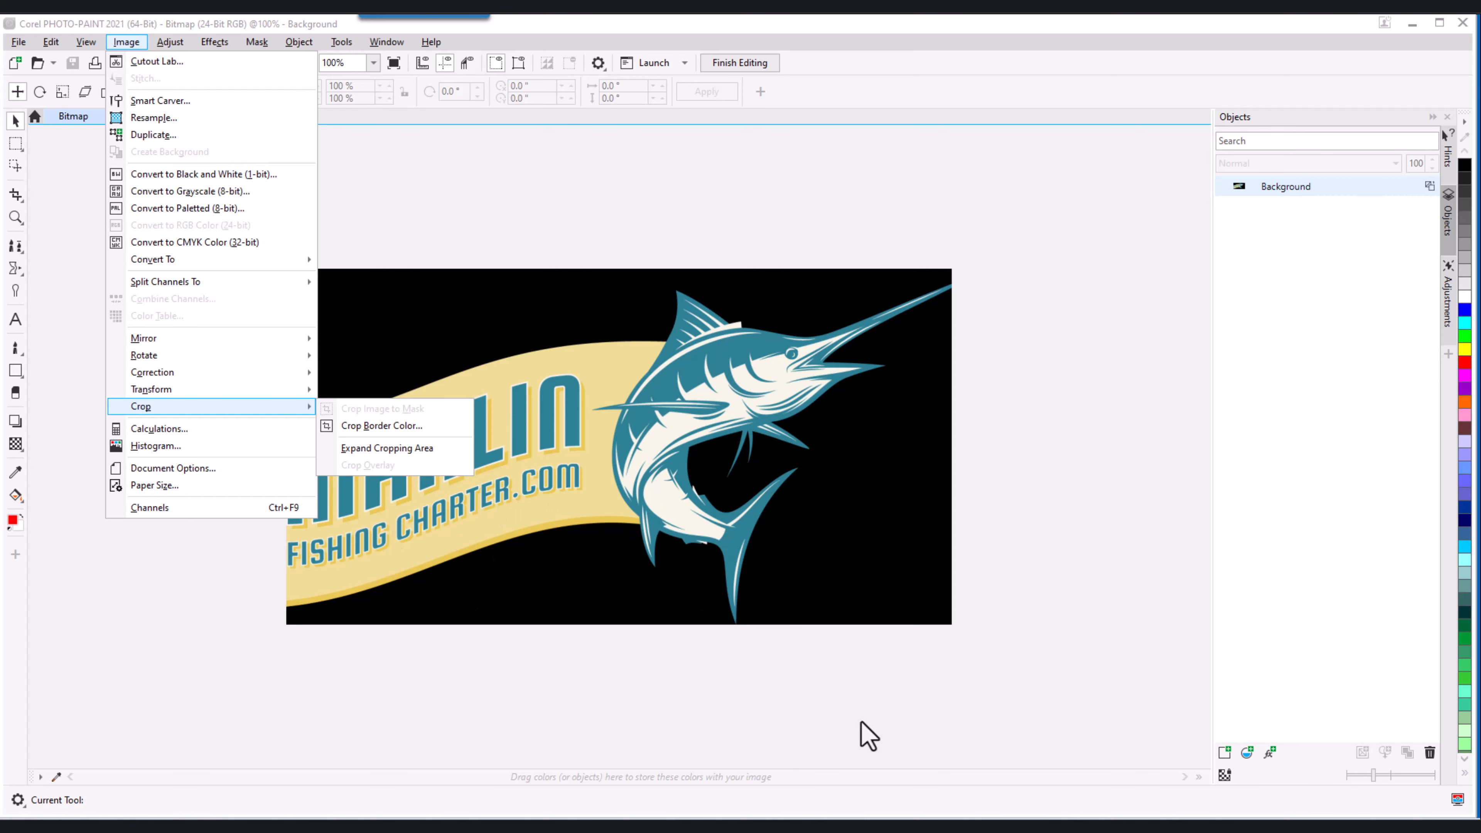
pyautogui.click(1097, 536)
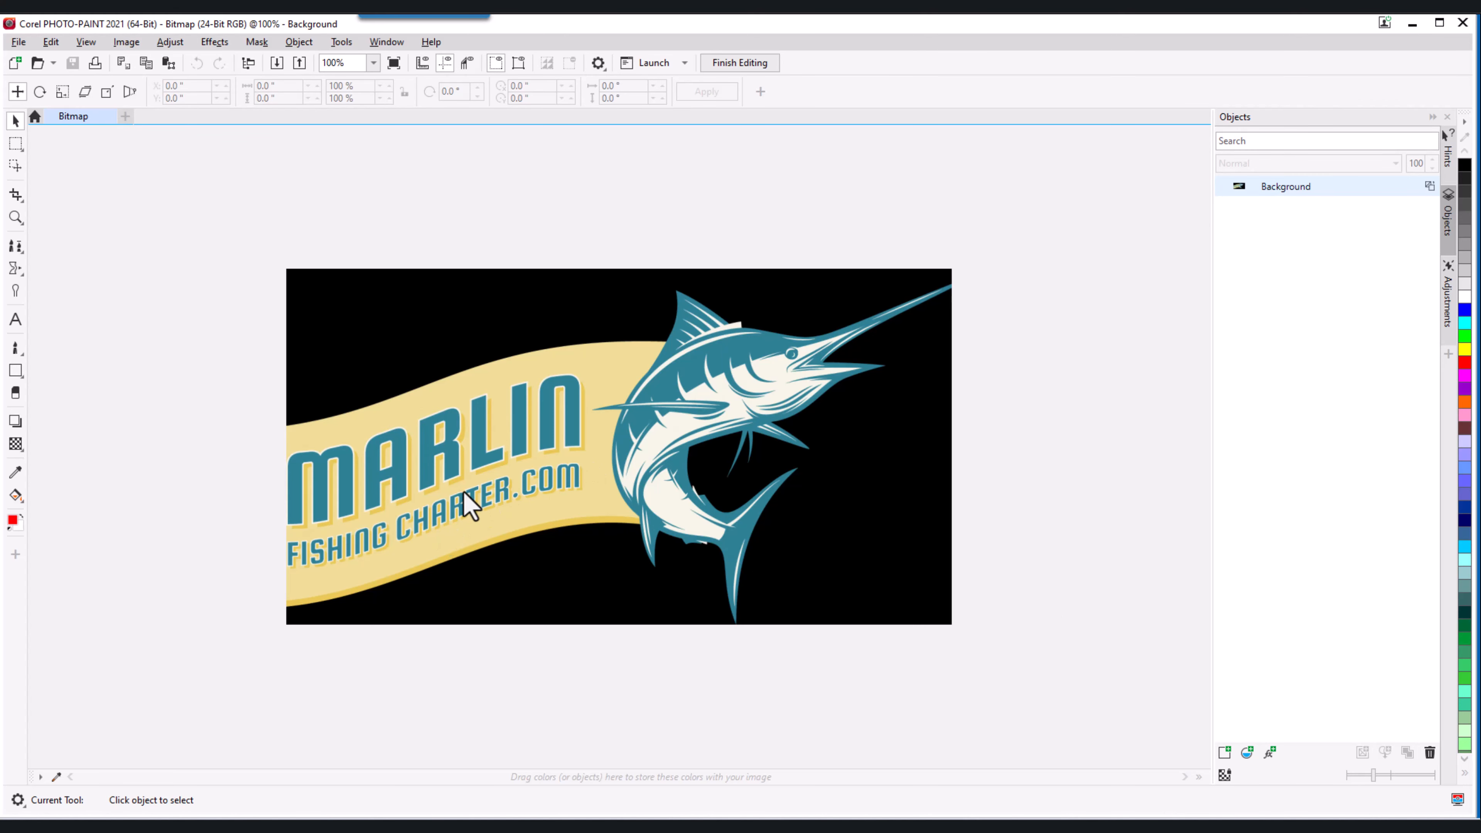
# - Try masking the black areas above the banner and below the marlin's bill with the Magic Wand Mask tool, and remove the mask
pyautogui.click(22, 150)
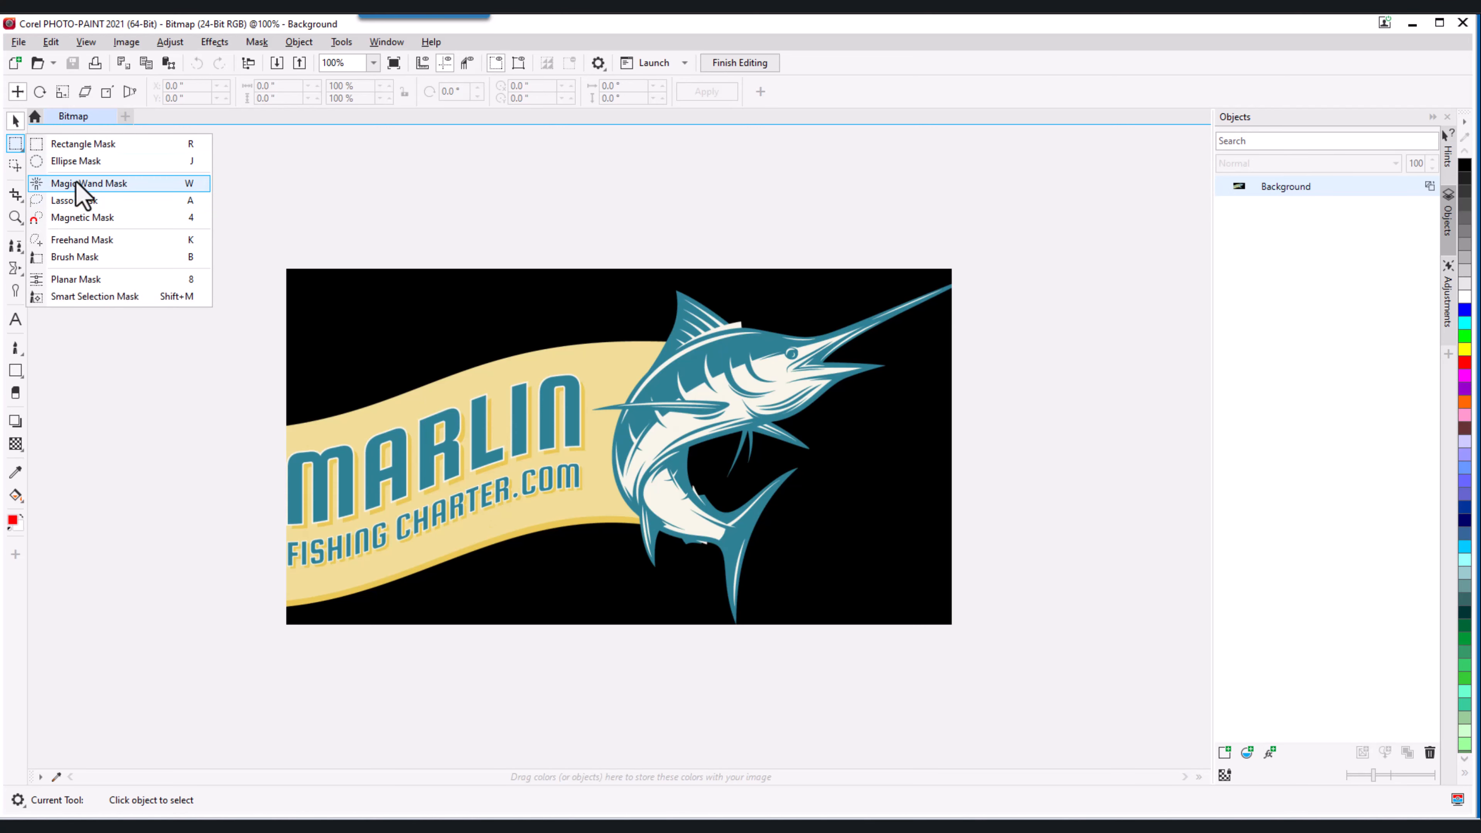
pyautogui.click(89, 183)
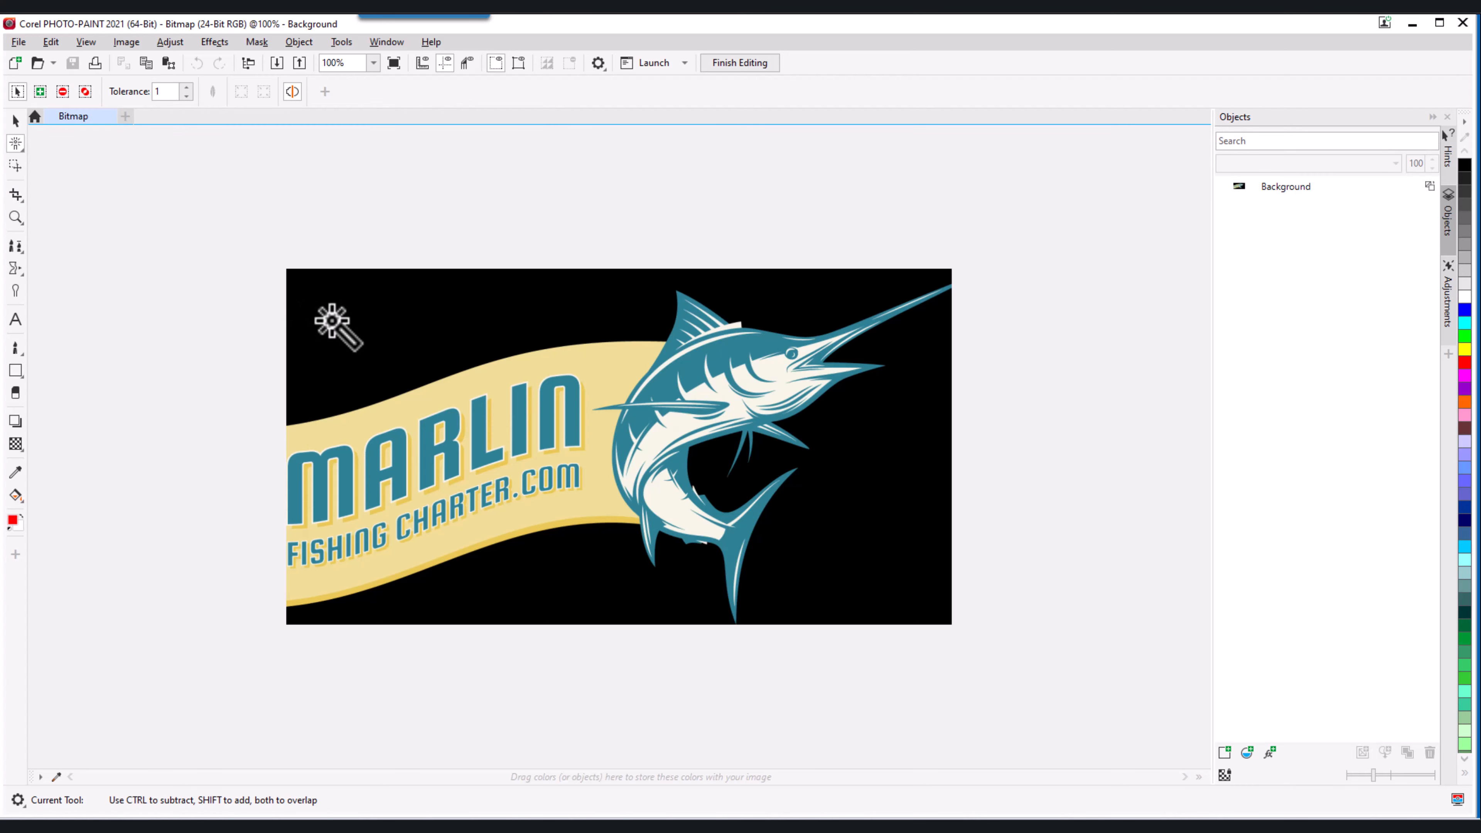
pyautogui.click(377, 340)
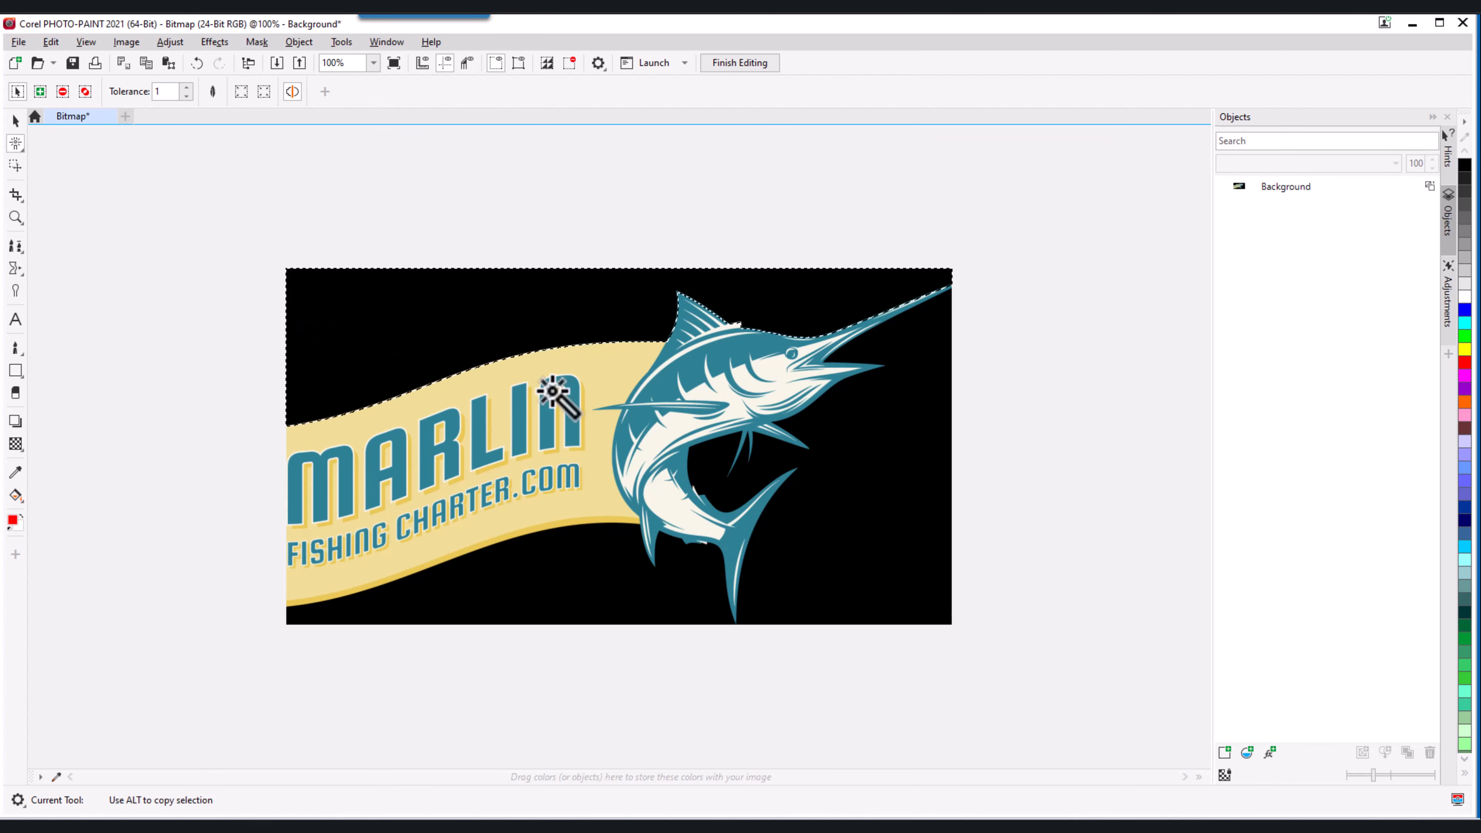
pyautogui.keyDown('shift'); pyautogui.click(875, 510); pyautogui.keyUp('shift')
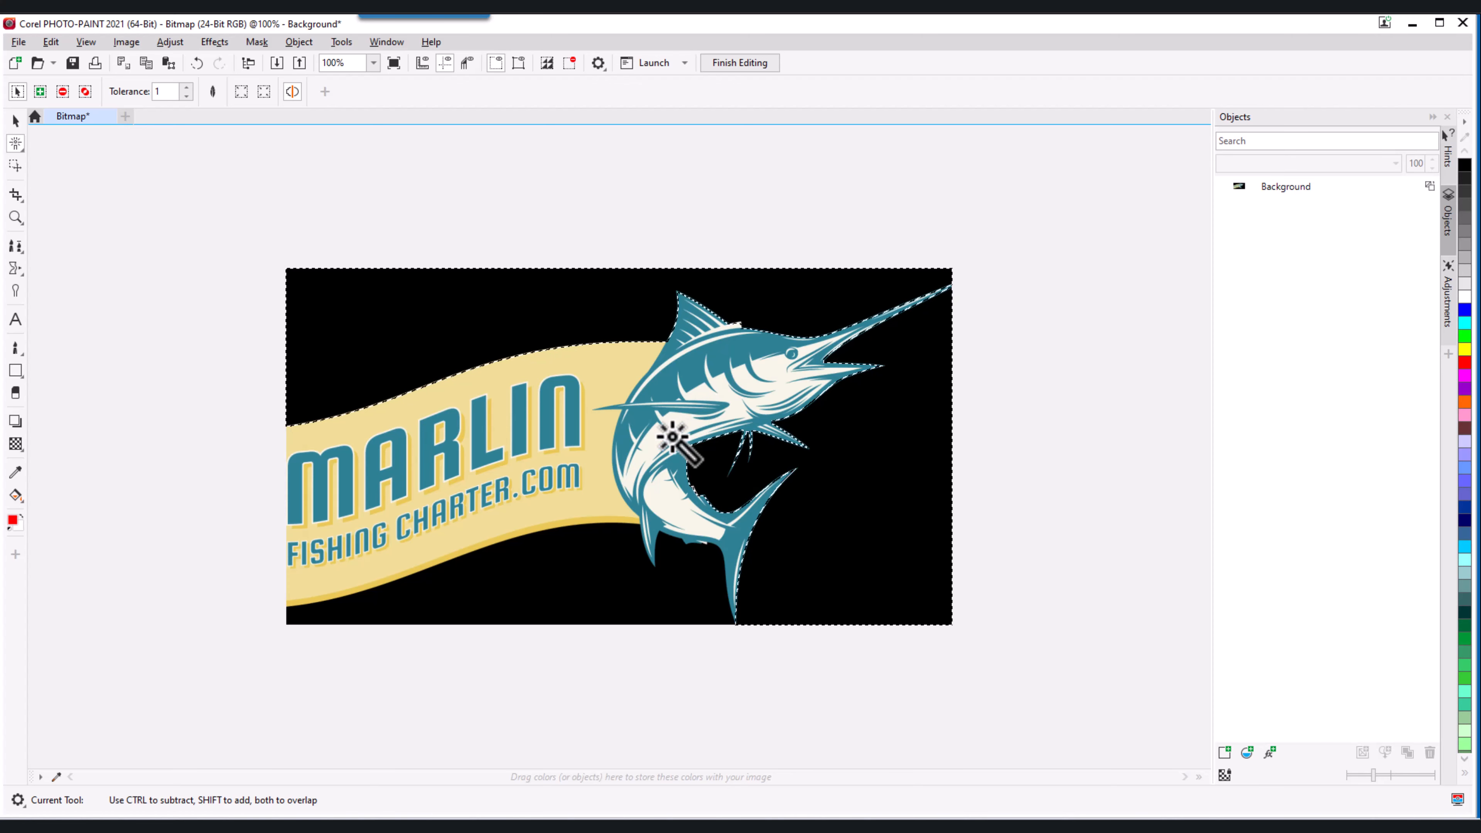
pyautogui.click(264, 44)
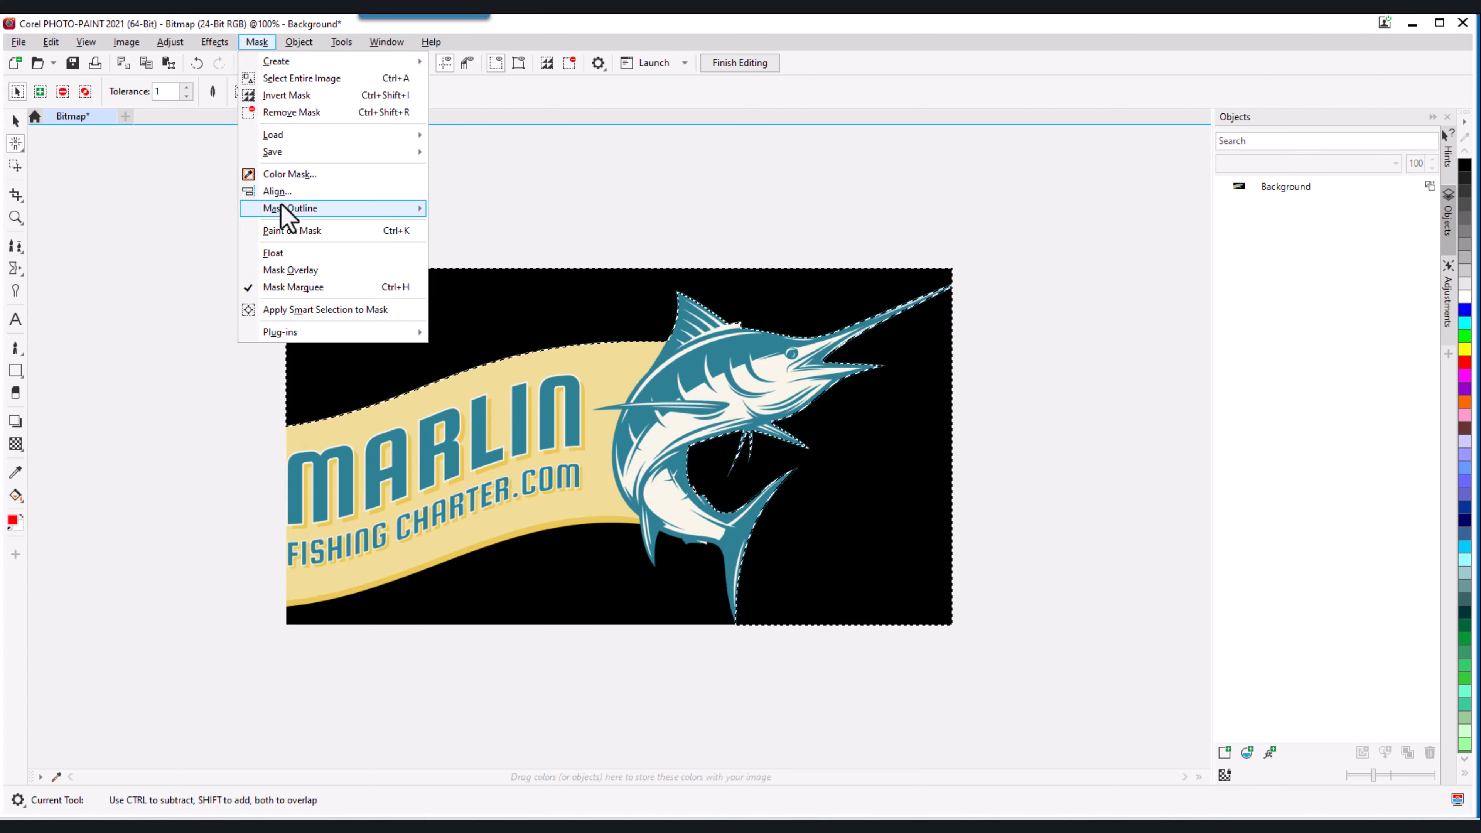
pyautogui.click(292, 113)
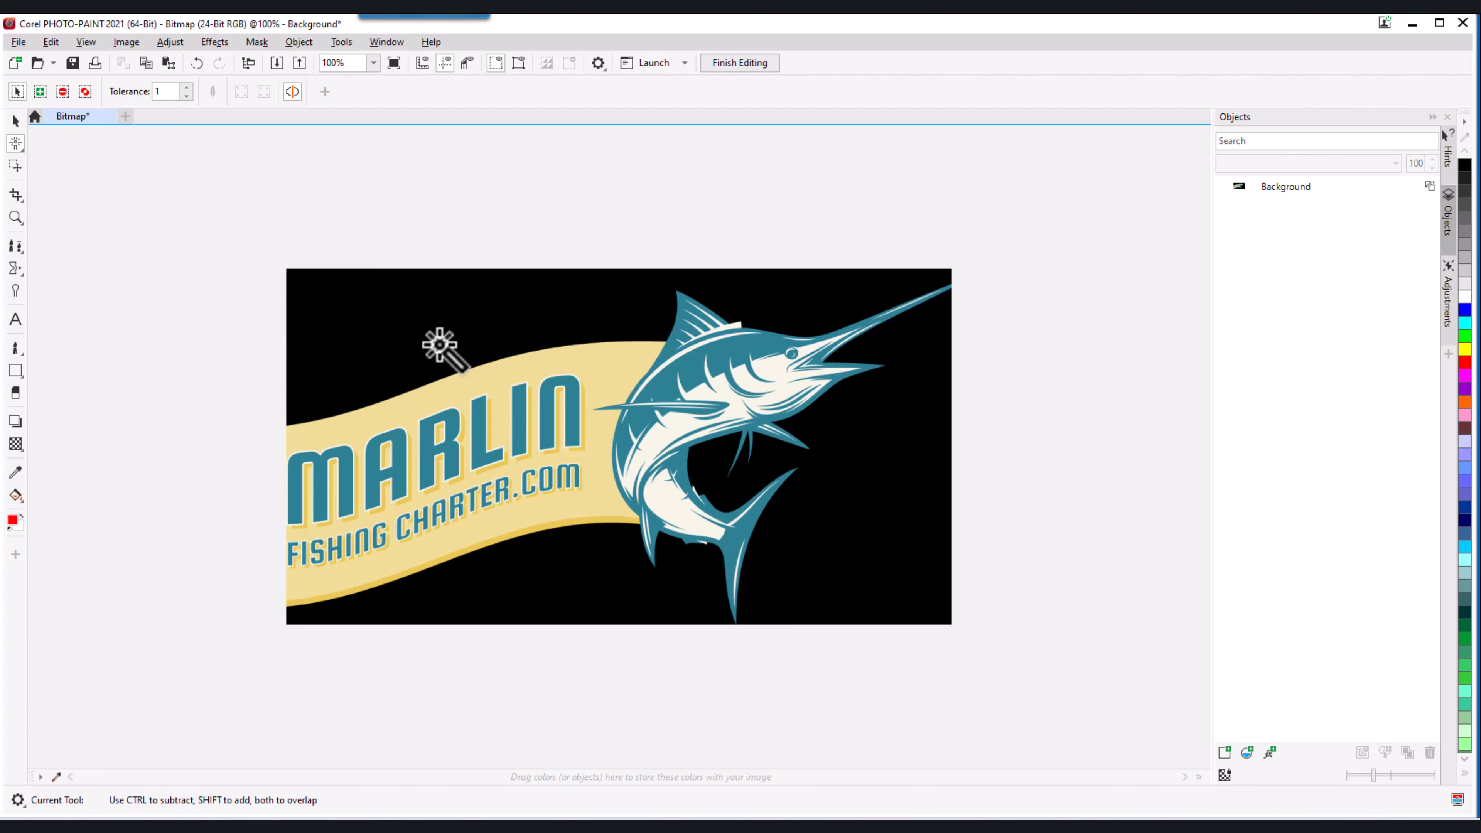
# - Mask the black background above the banner with the Magic Wand, adding the black areas beside the marlin and below the banner
pyautogui.click(432, 332)
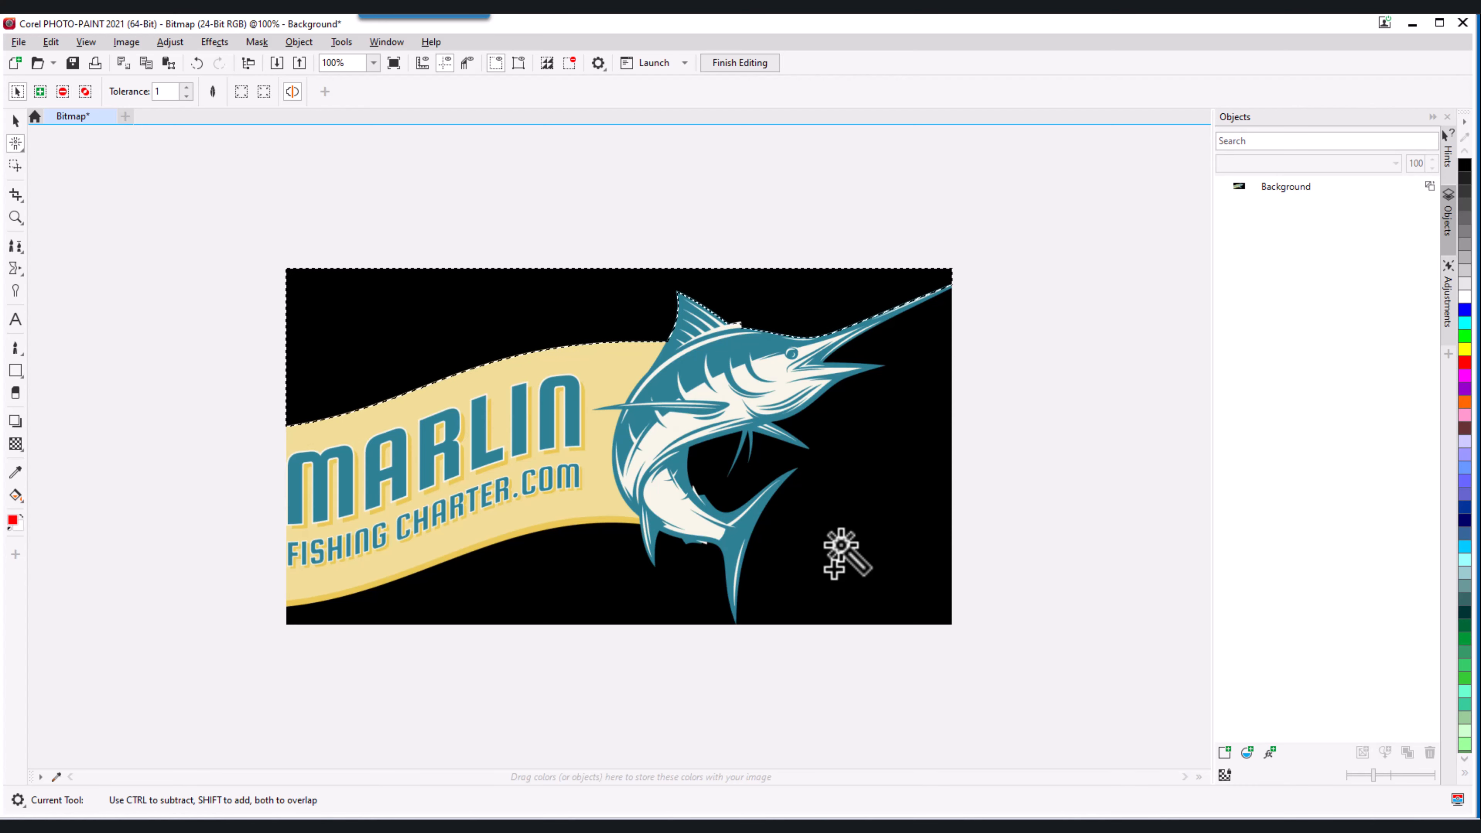
pyautogui.keyDown('shift'); pyautogui.click(872, 436); pyautogui.keyUp('shift')
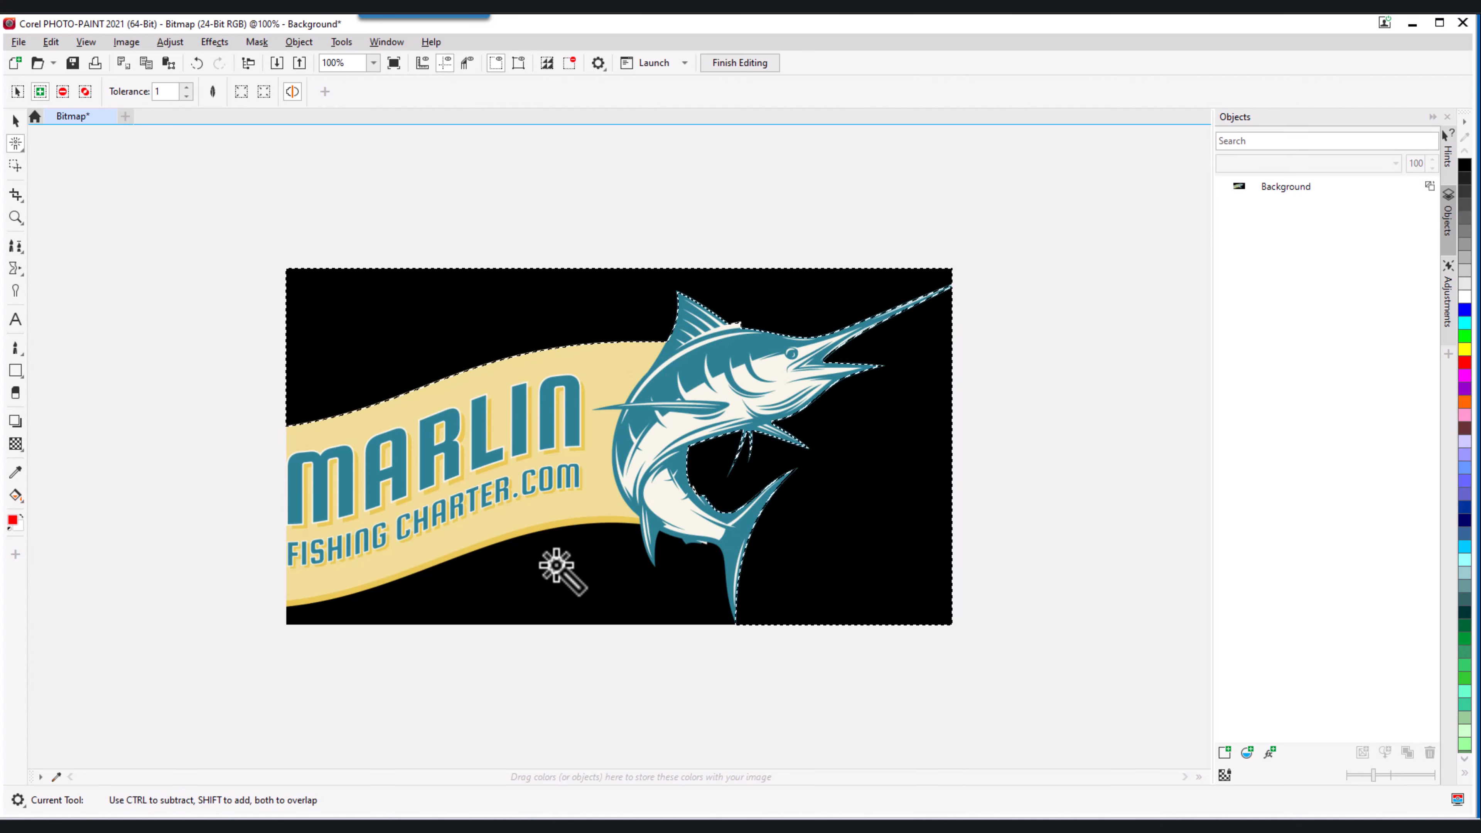
pyautogui.keyDown('shift'); pyautogui.click(556, 562); pyautogui.keyUp('shift')
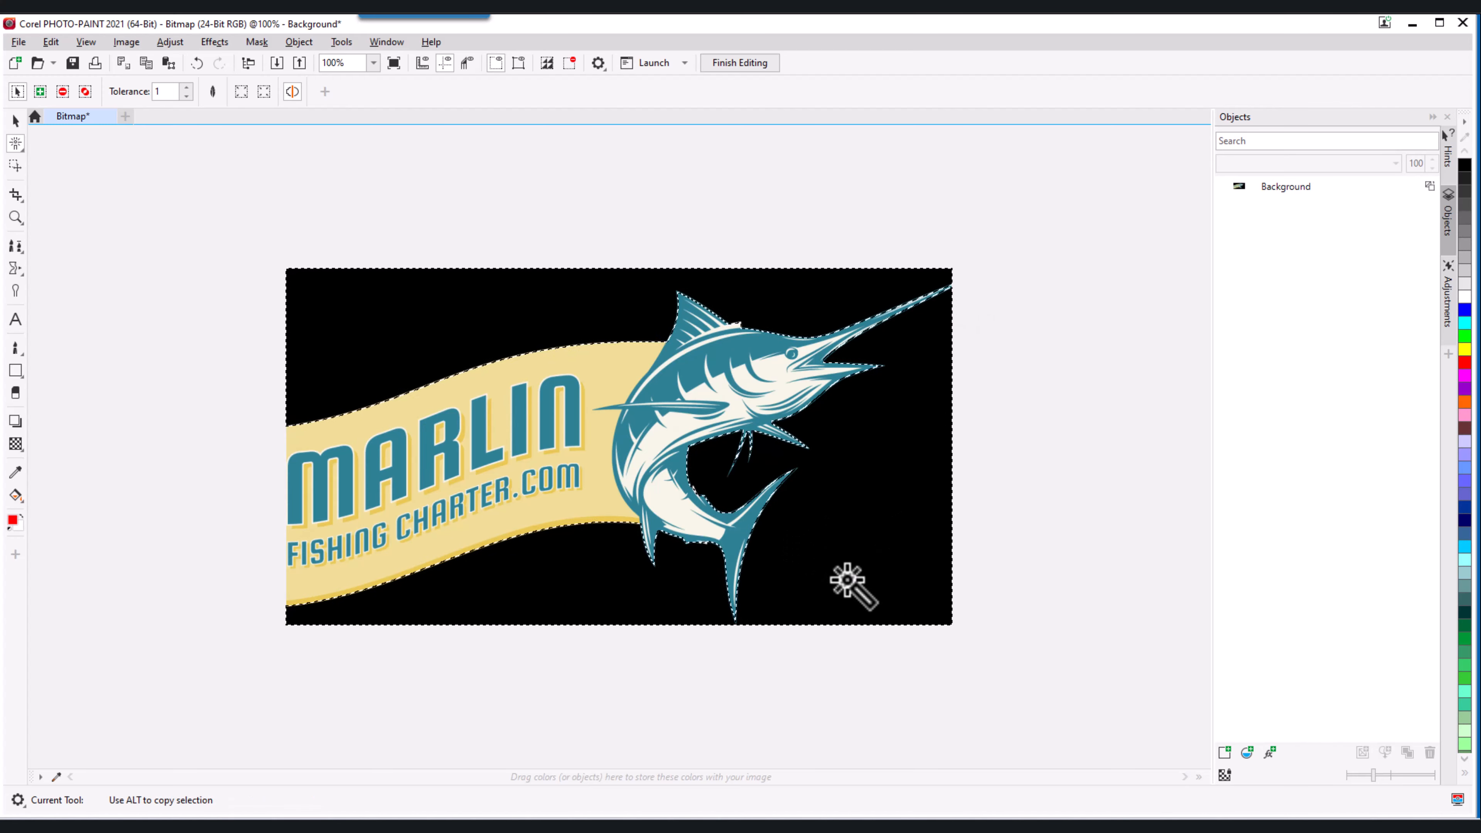
# - Delete the masked black background around the logo and create an object from the background
pyautogui.press('Delete')
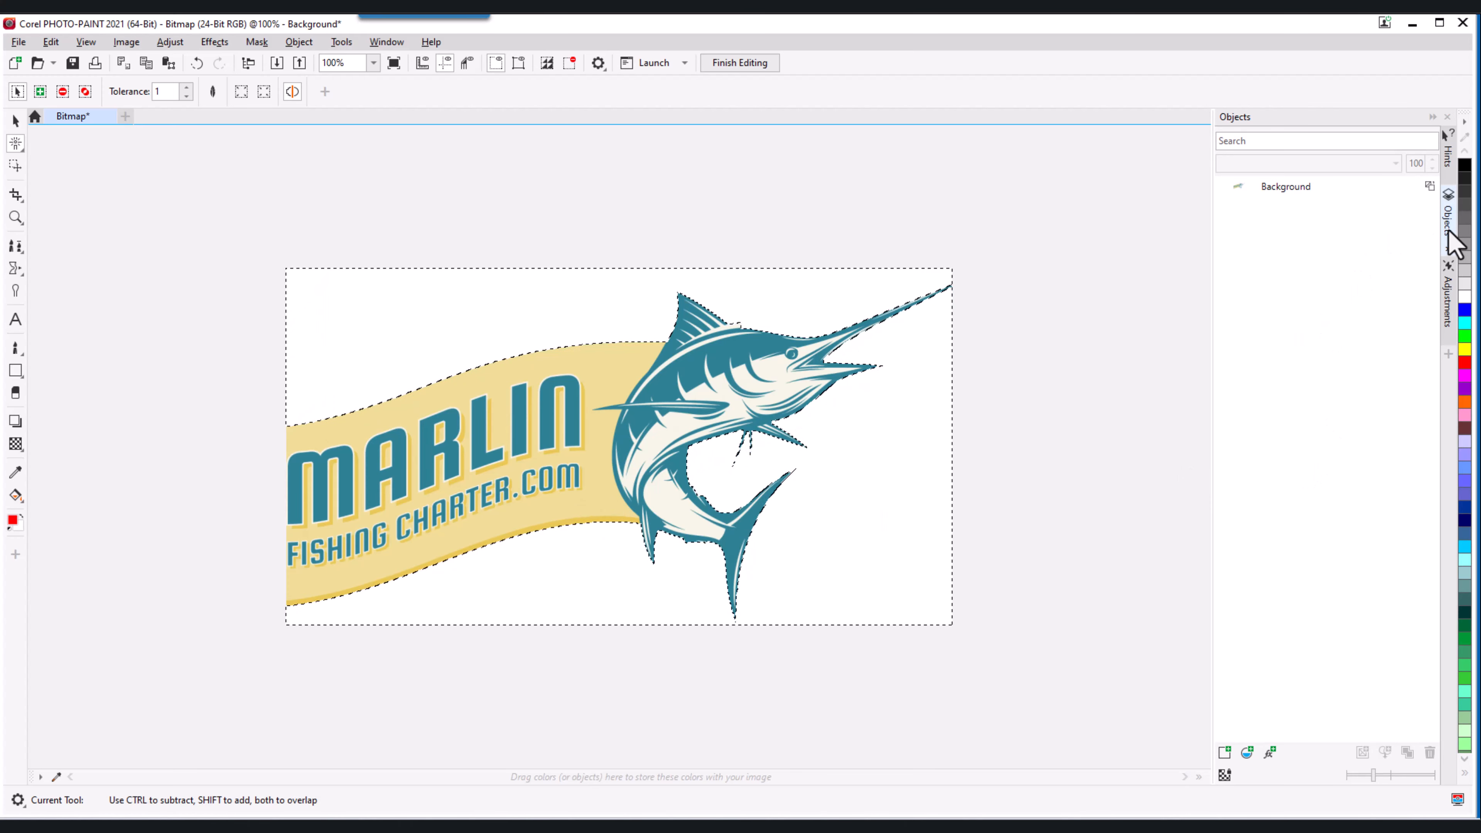
pyautogui.click(1446, 303)
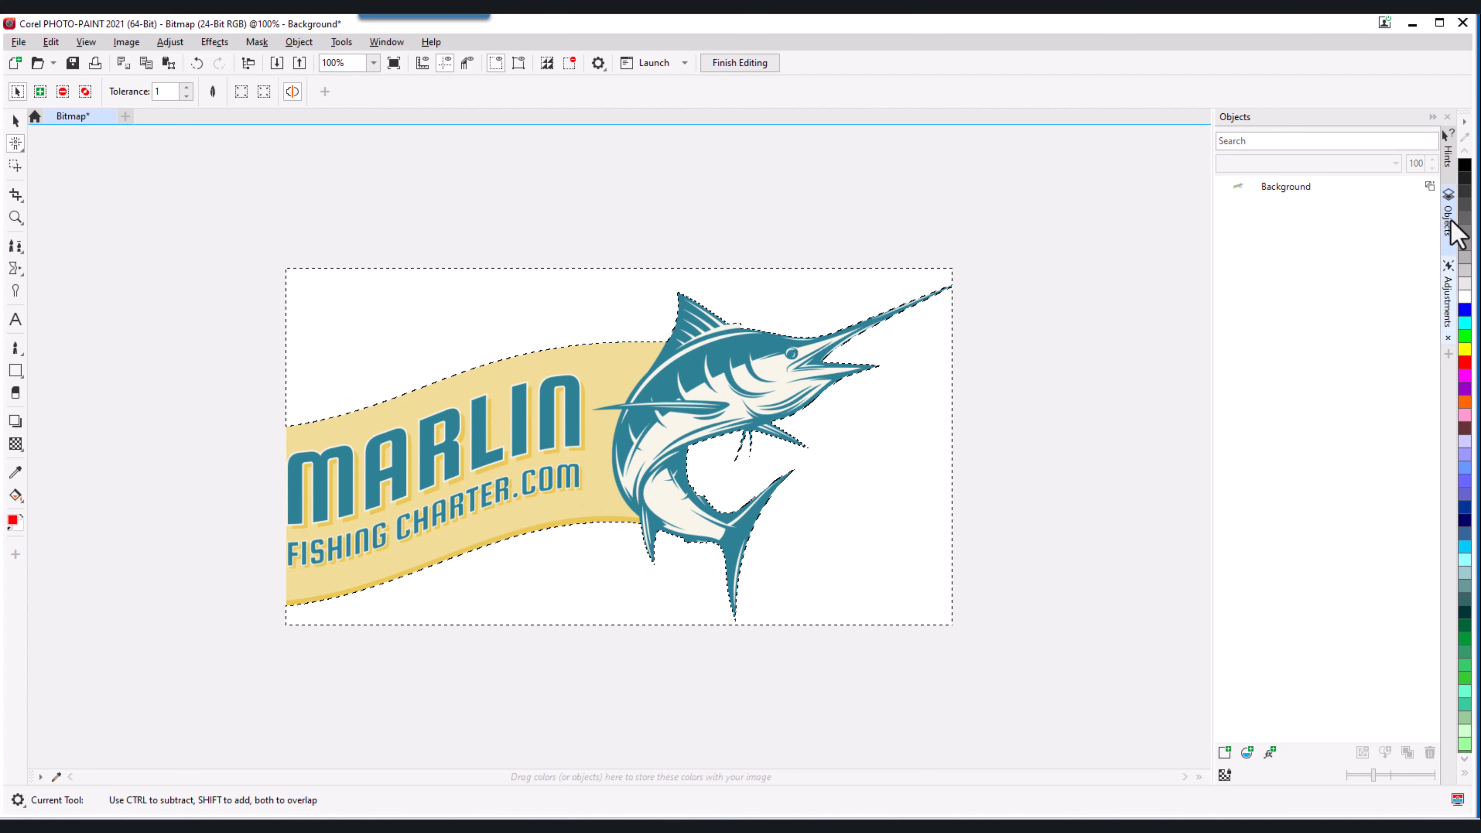
pyautogui.click(1448, 220)
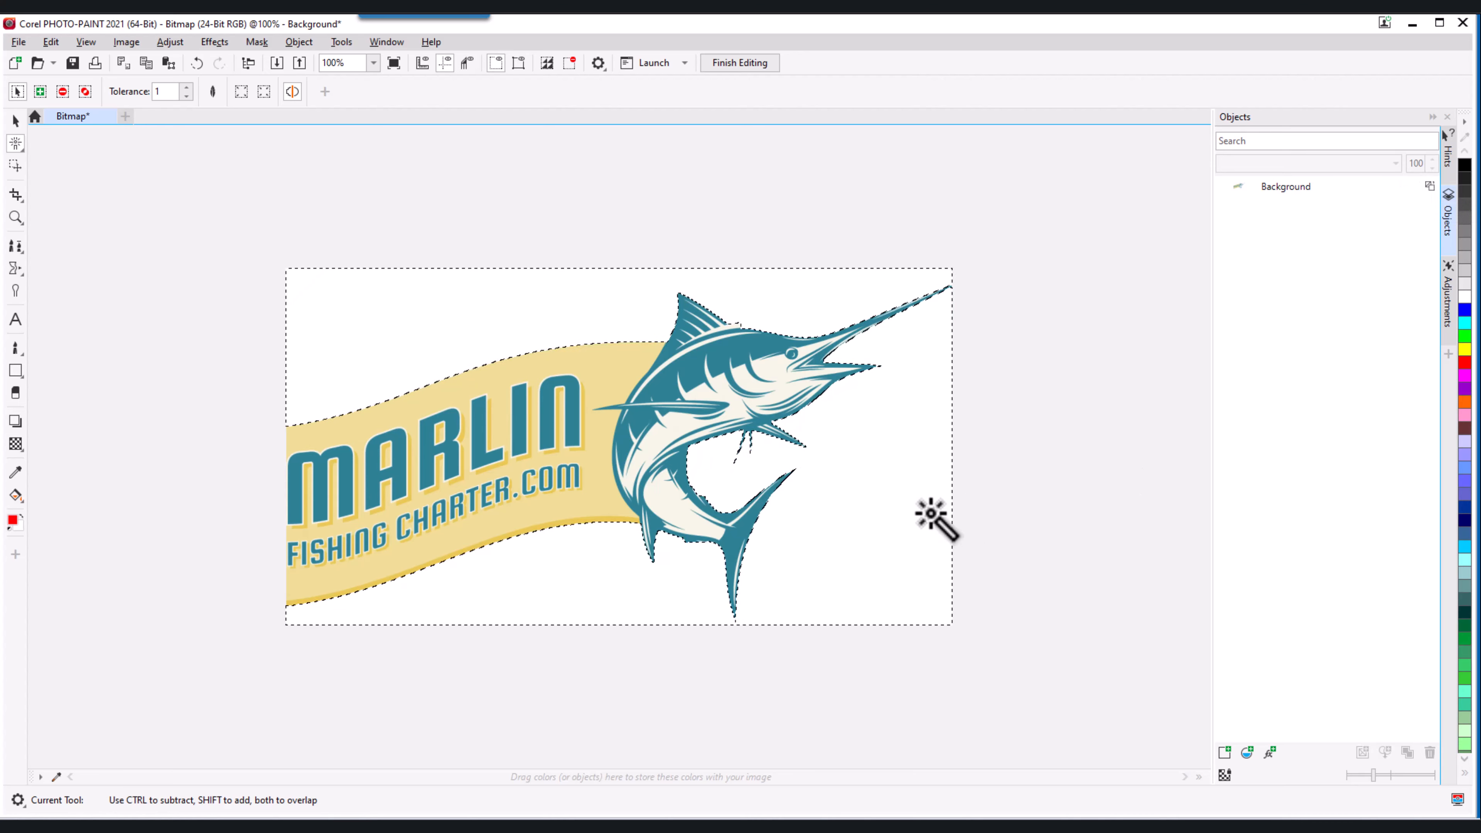
pyautogui.click(300, 44)
pyautogui.moveTo(328, 63)
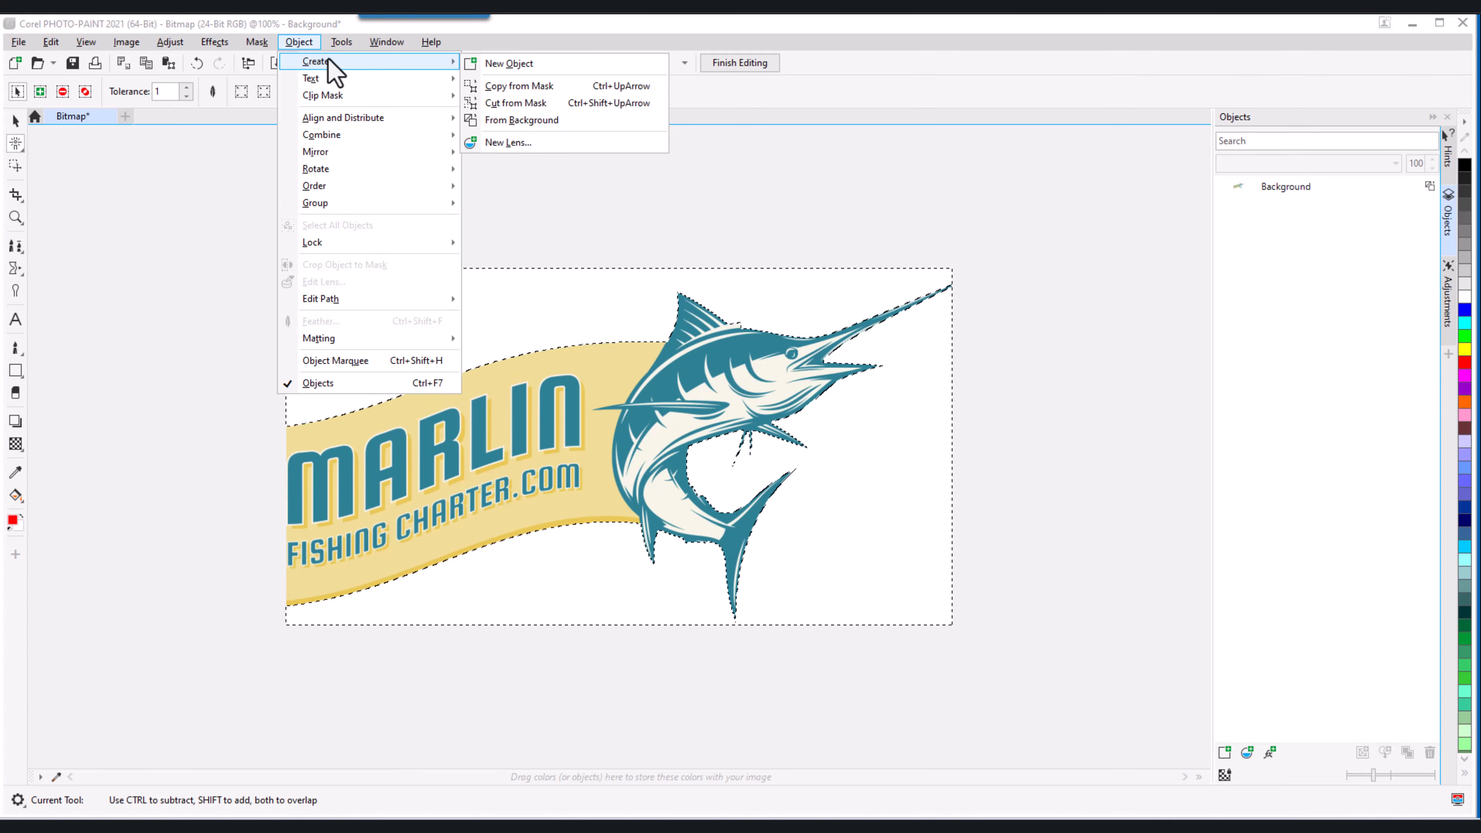
pyautogui.click(552, 120)
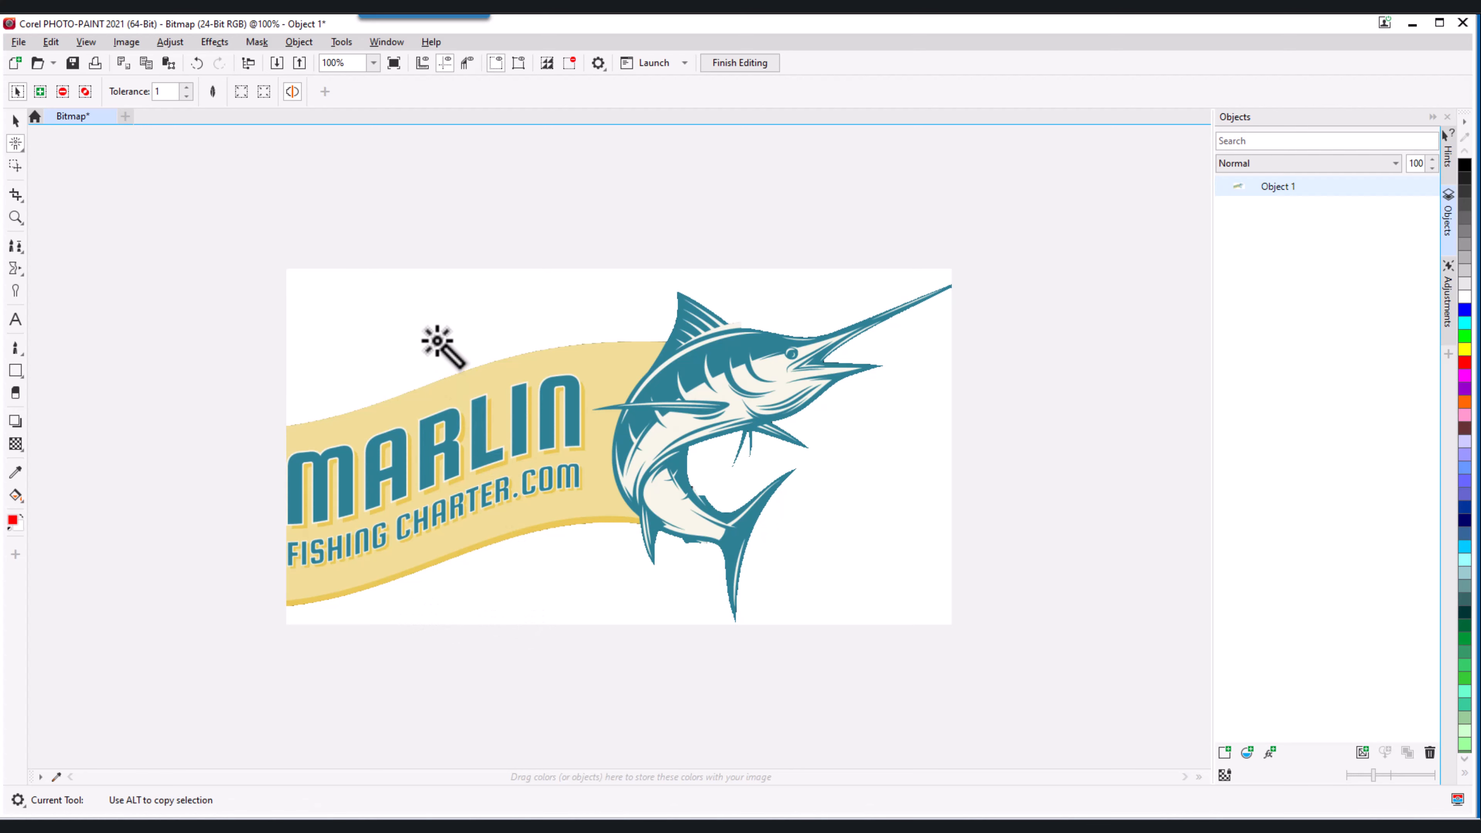
# - Mask the white area around the banner and marlin with the Magic Wand and delete it
pyautogui.click(465, 318)
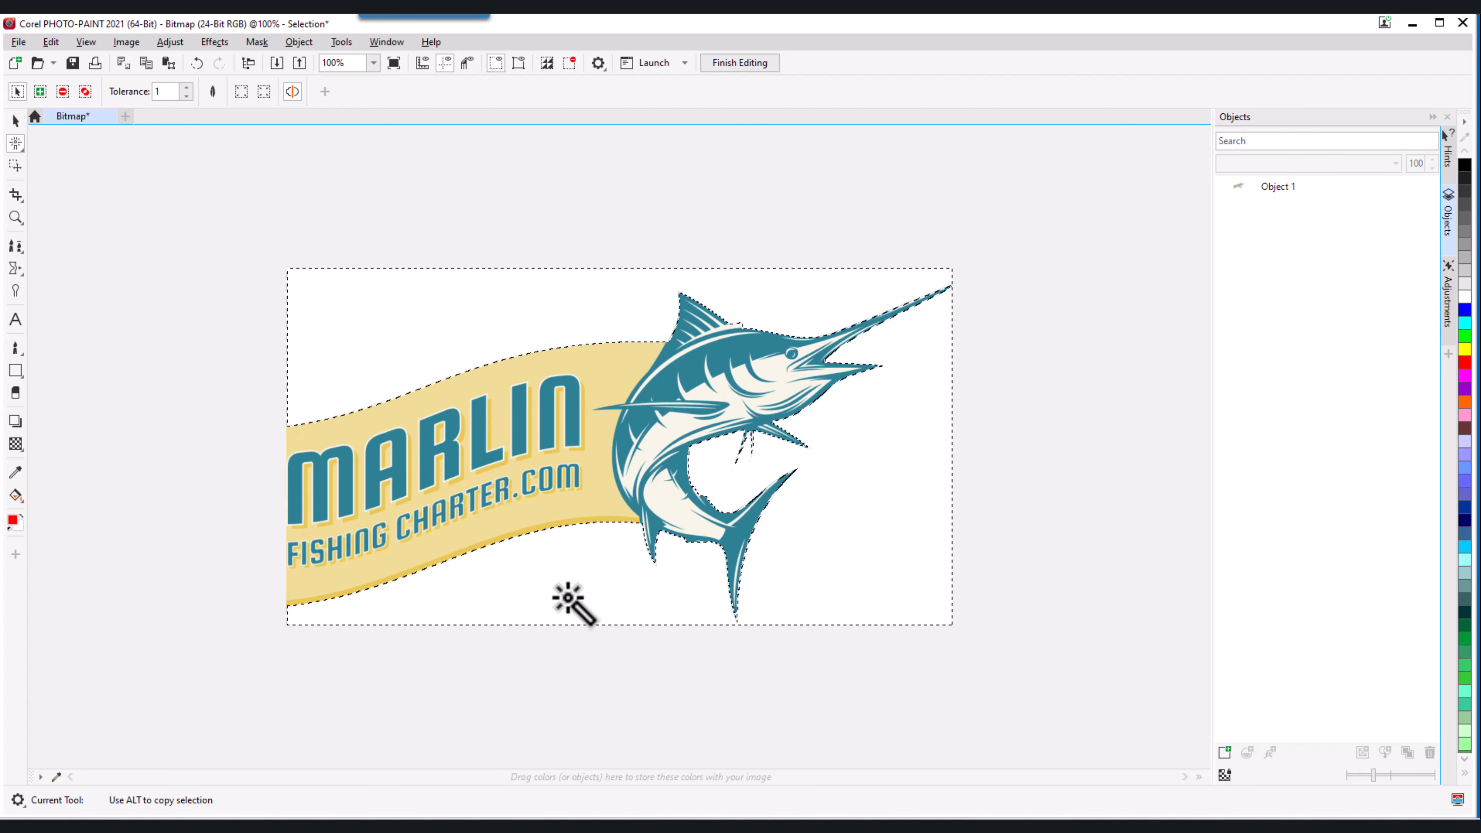
pyautogui.press('Delete')
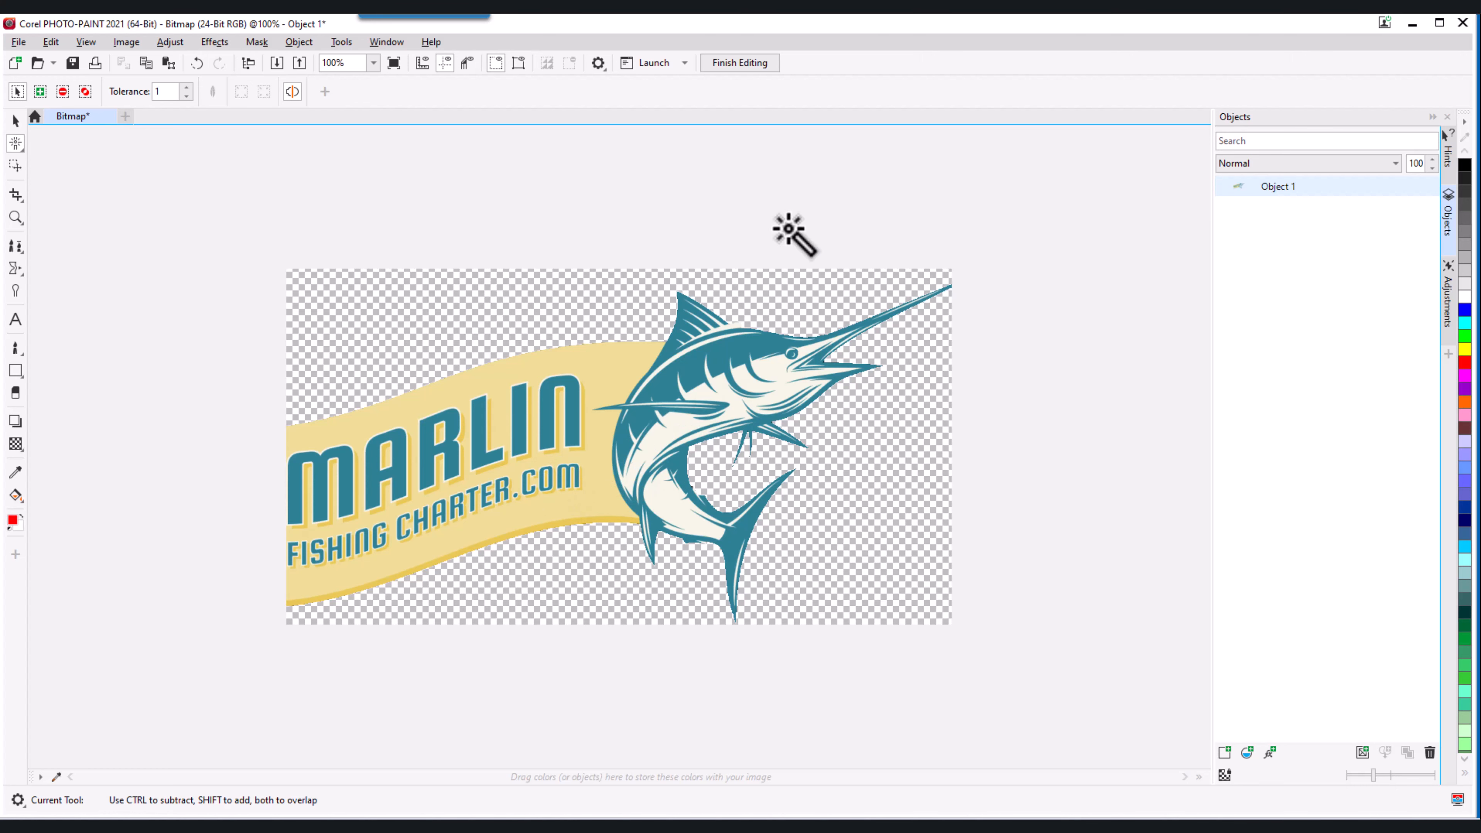
# - Finish editing with the bitmap changes saved, and return to CorelDRAW to inspect the logo over the lower red rectangle
pyautogui.click(737, 64)
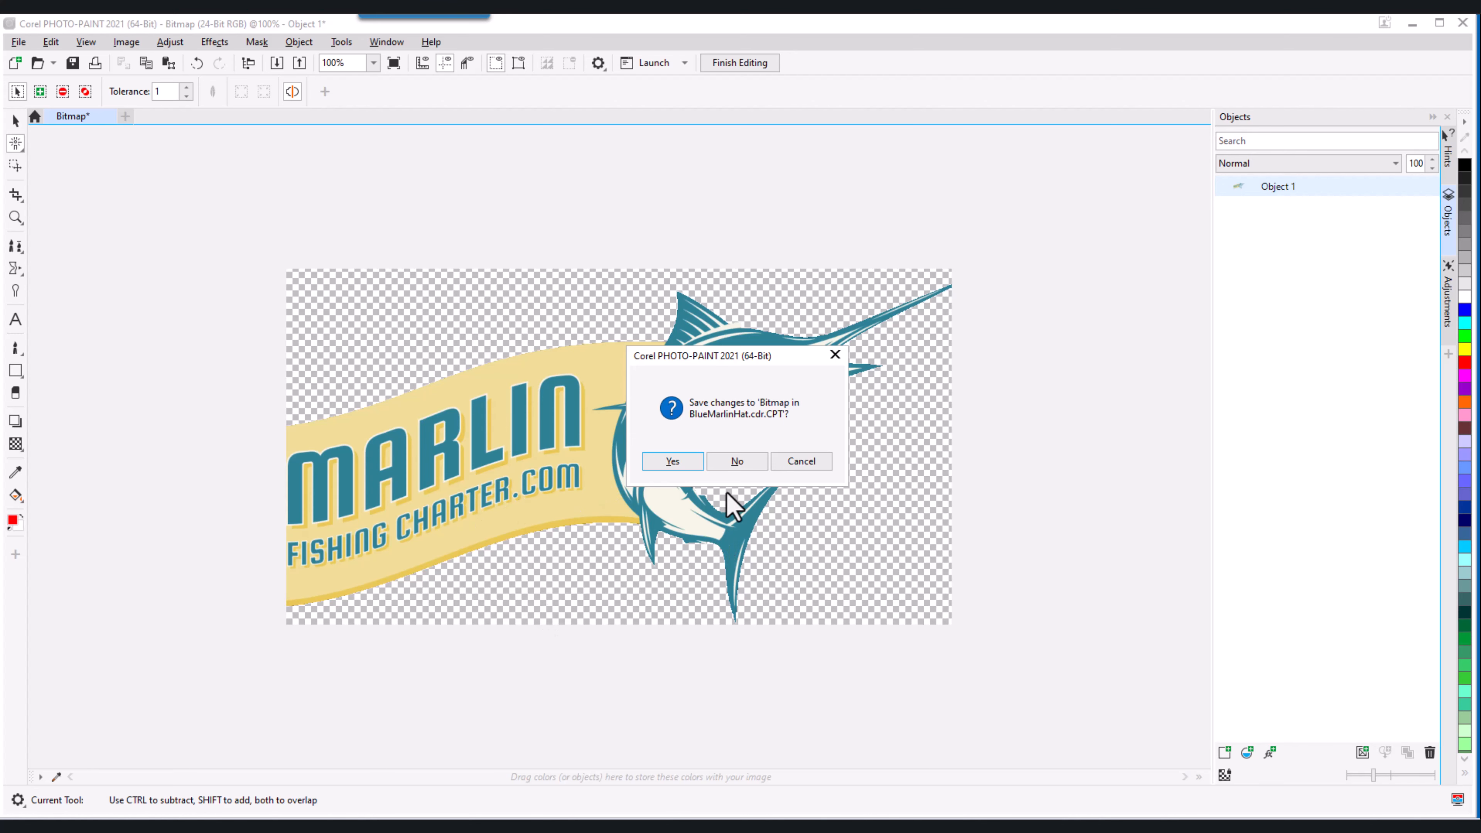
pyautogui.click(678, 462)
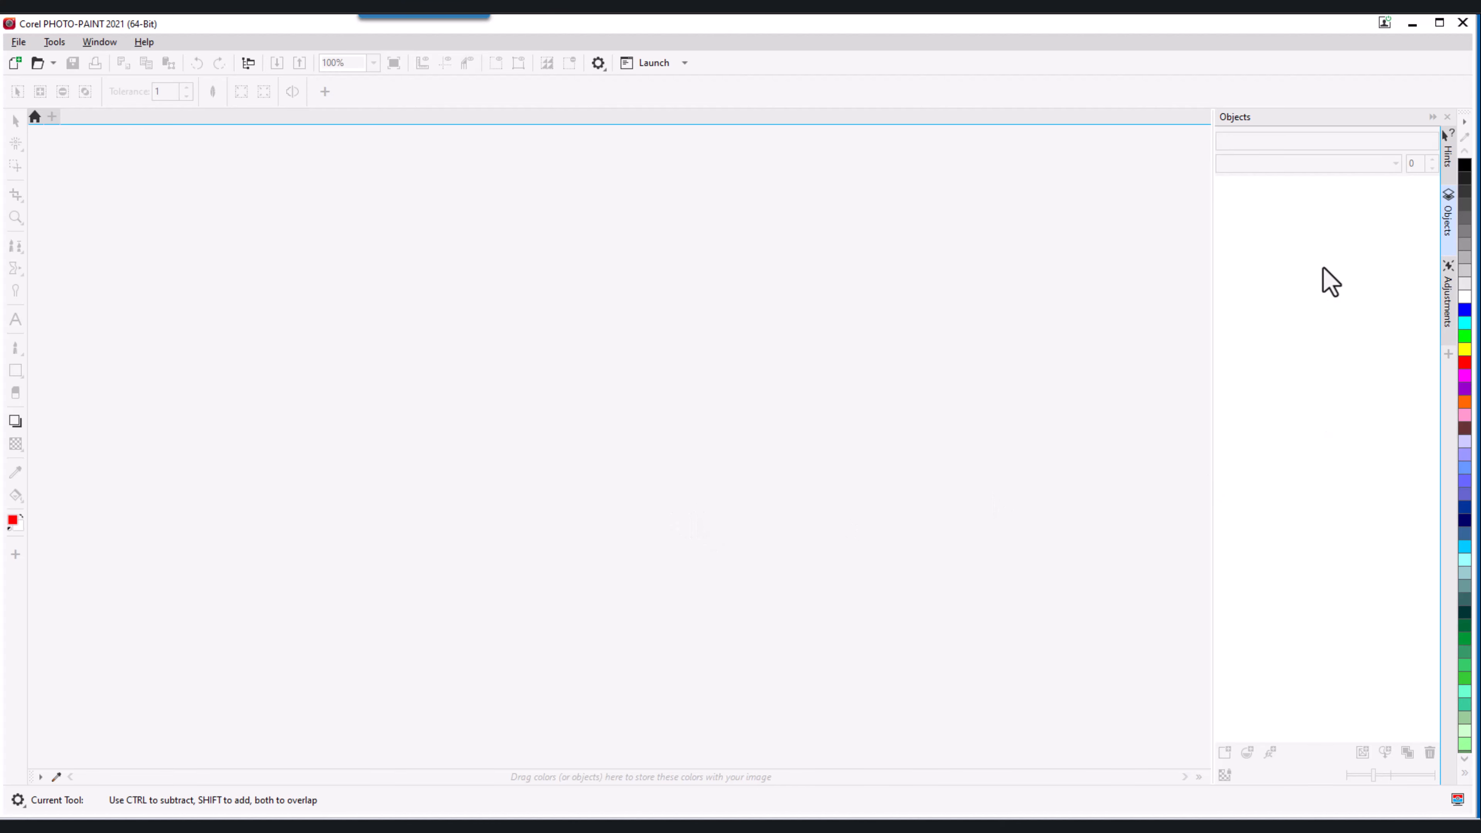
pyautogui.click(1412, 26)
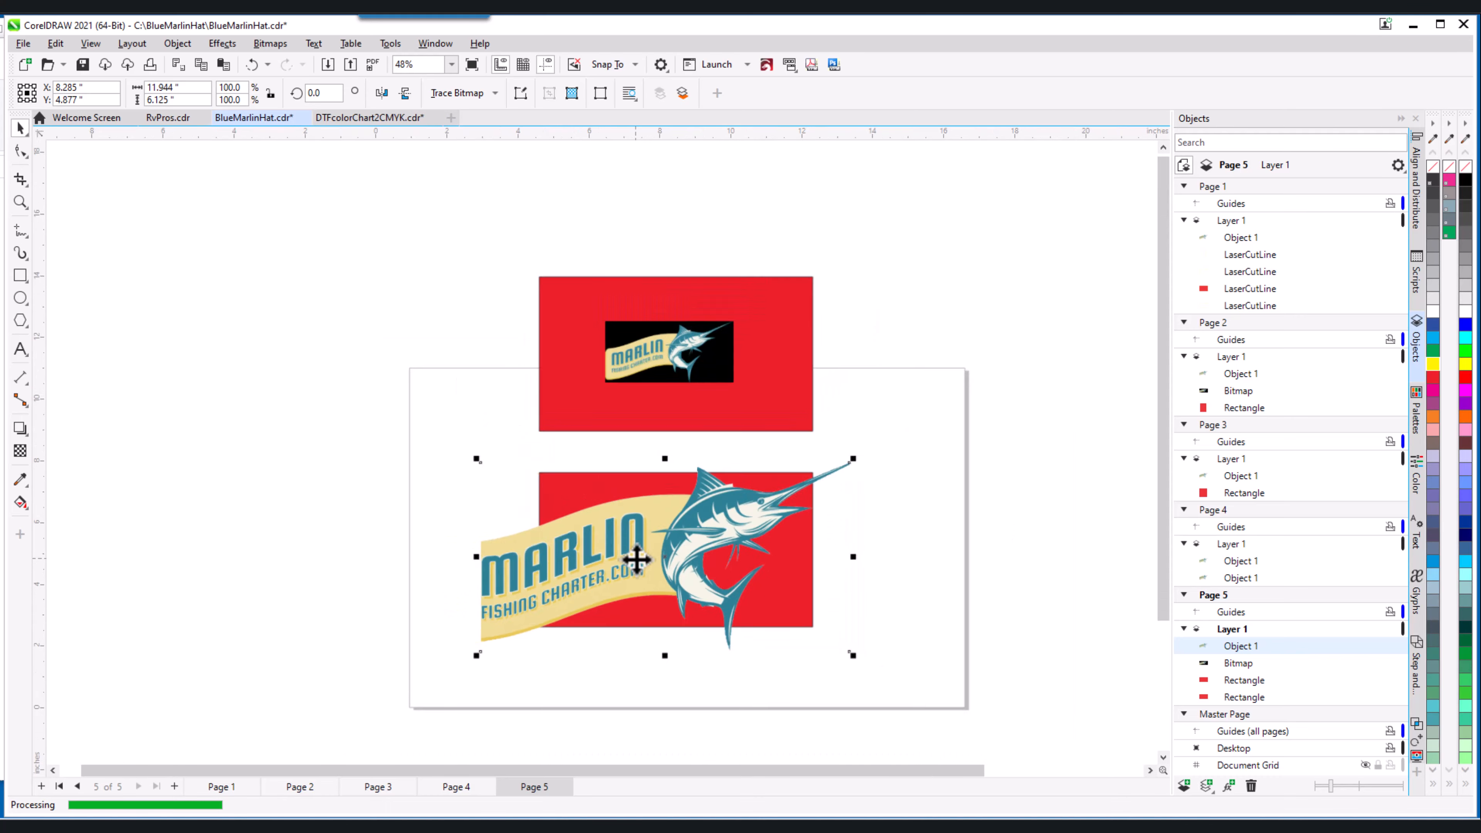
pyautogui.scroll(3, 642, 558)
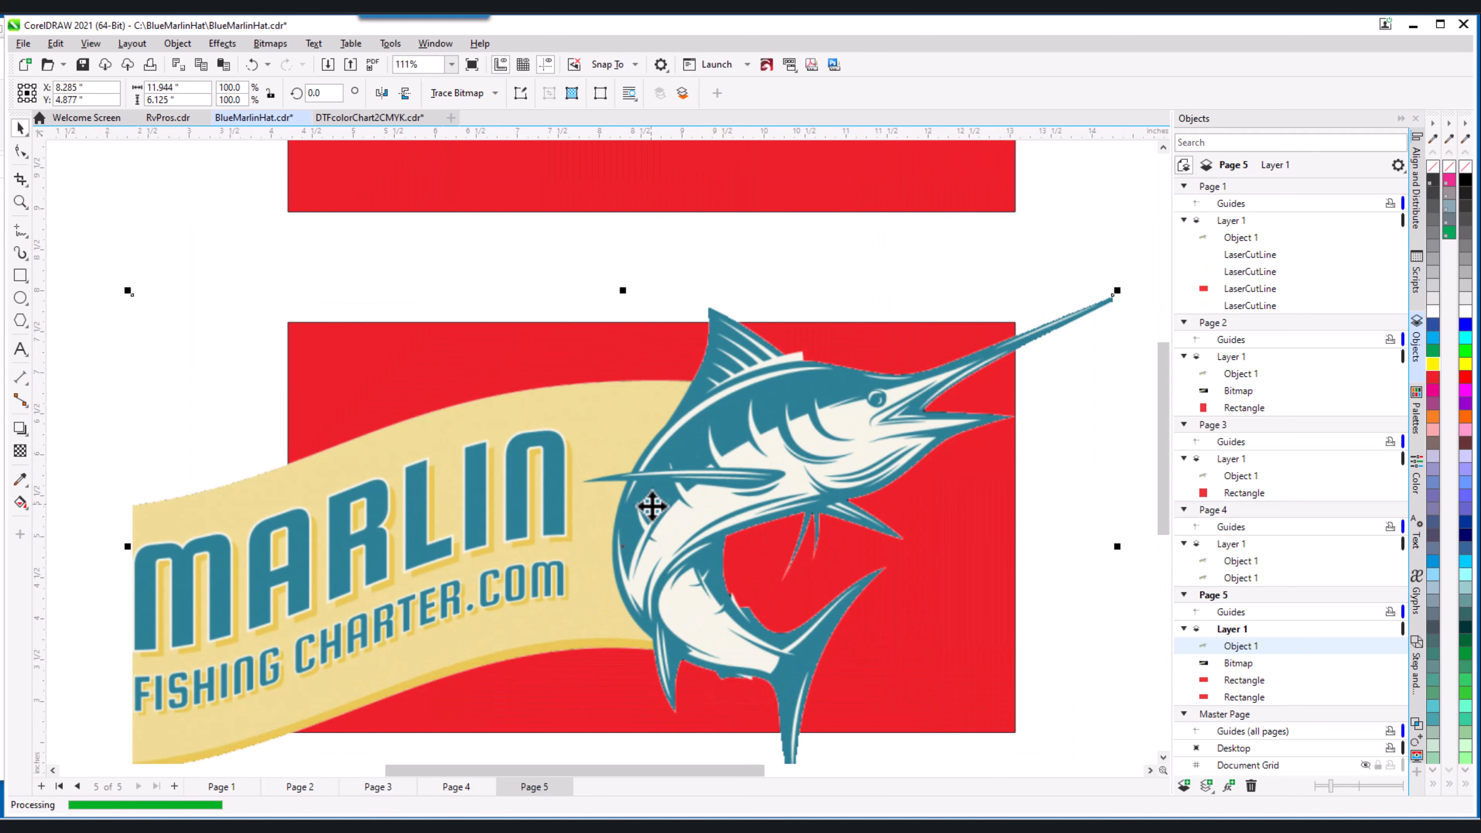
pyautogui.scroll(-3, 652, 506)
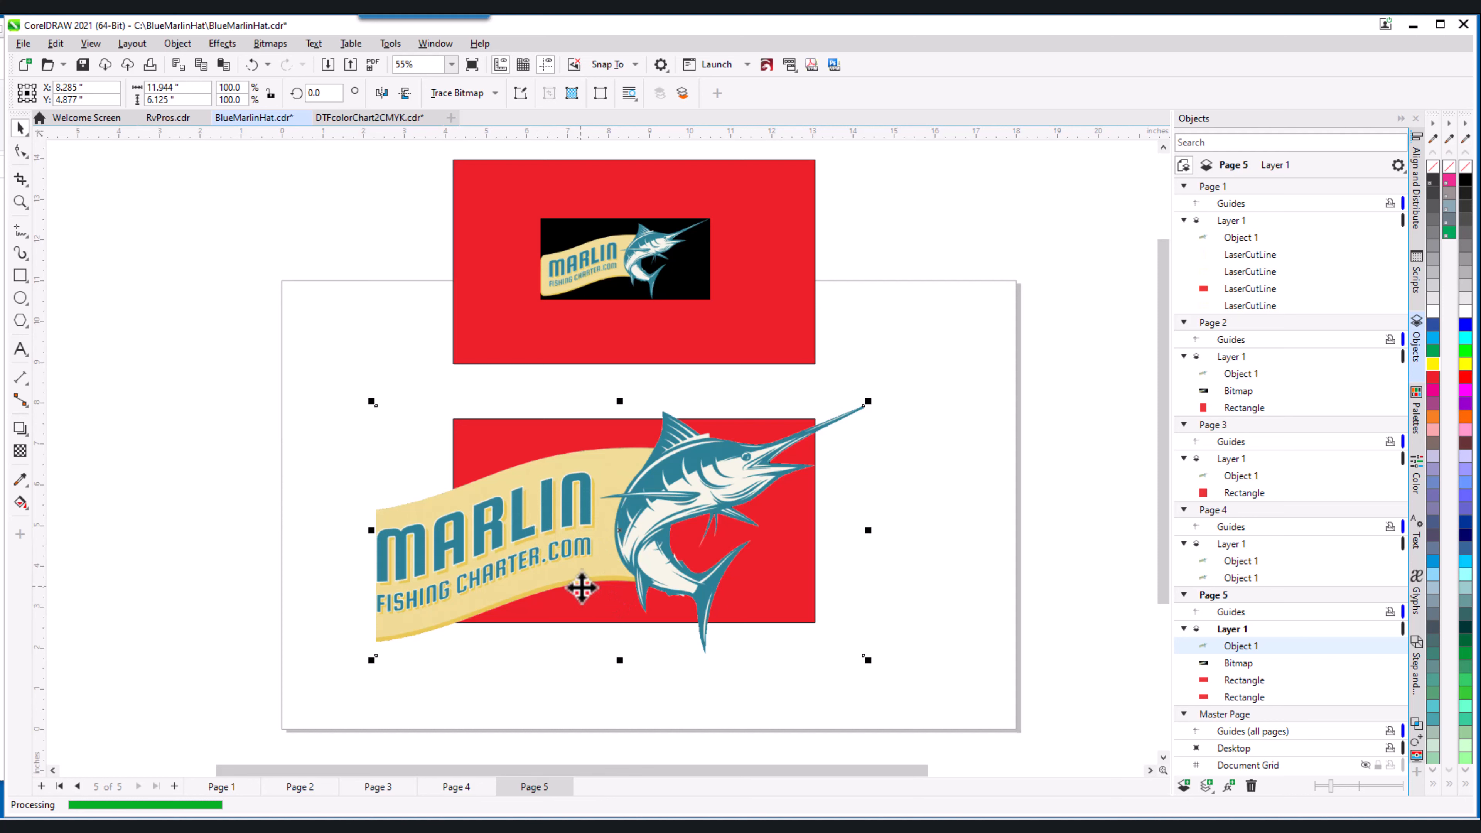
pyautogui.scroll(2, 581, 588)
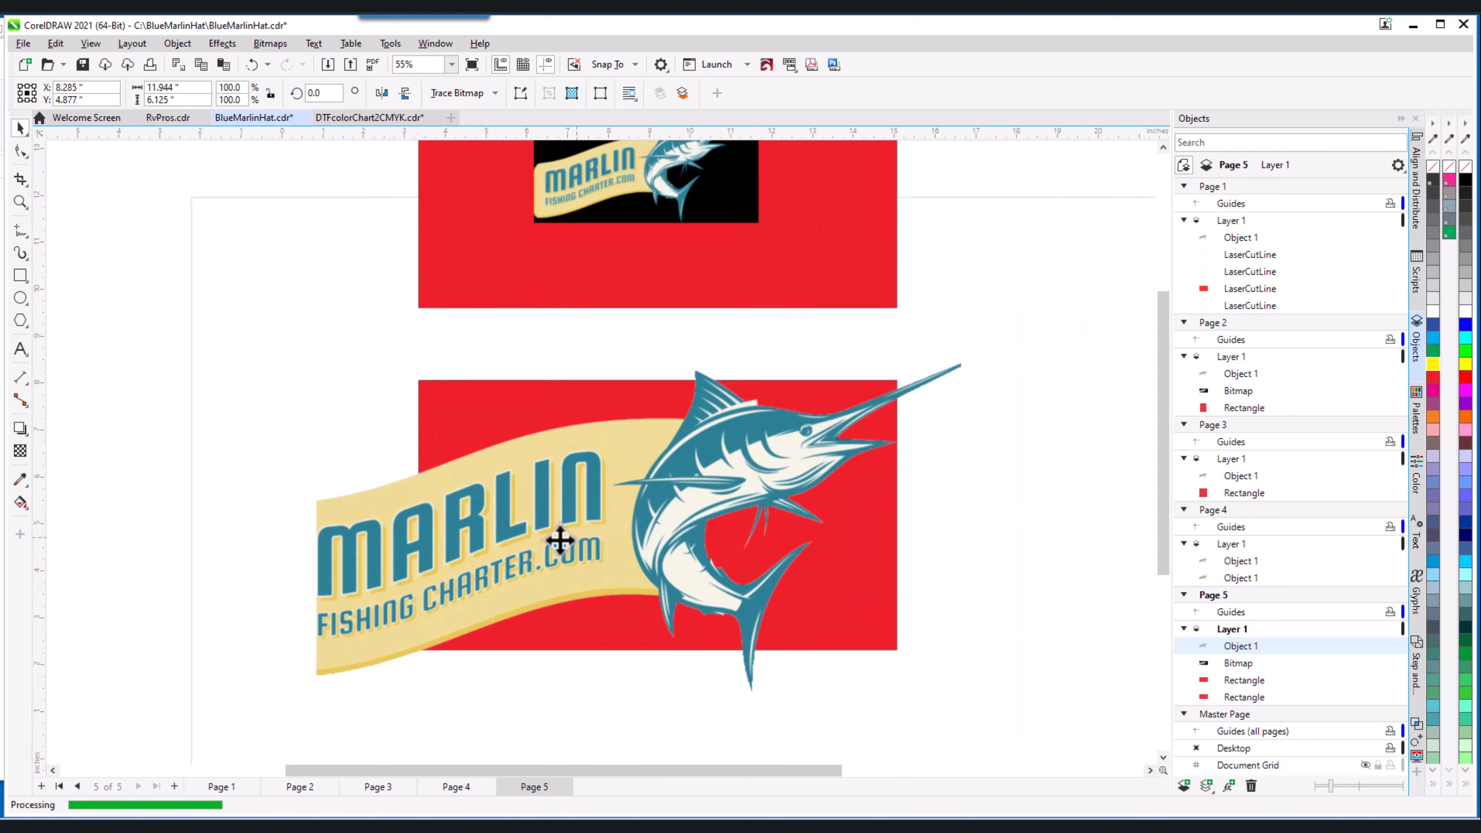
pyautogui.scroll(-2, 566, 545)
pyautogui.scroll(1, 541, 604)
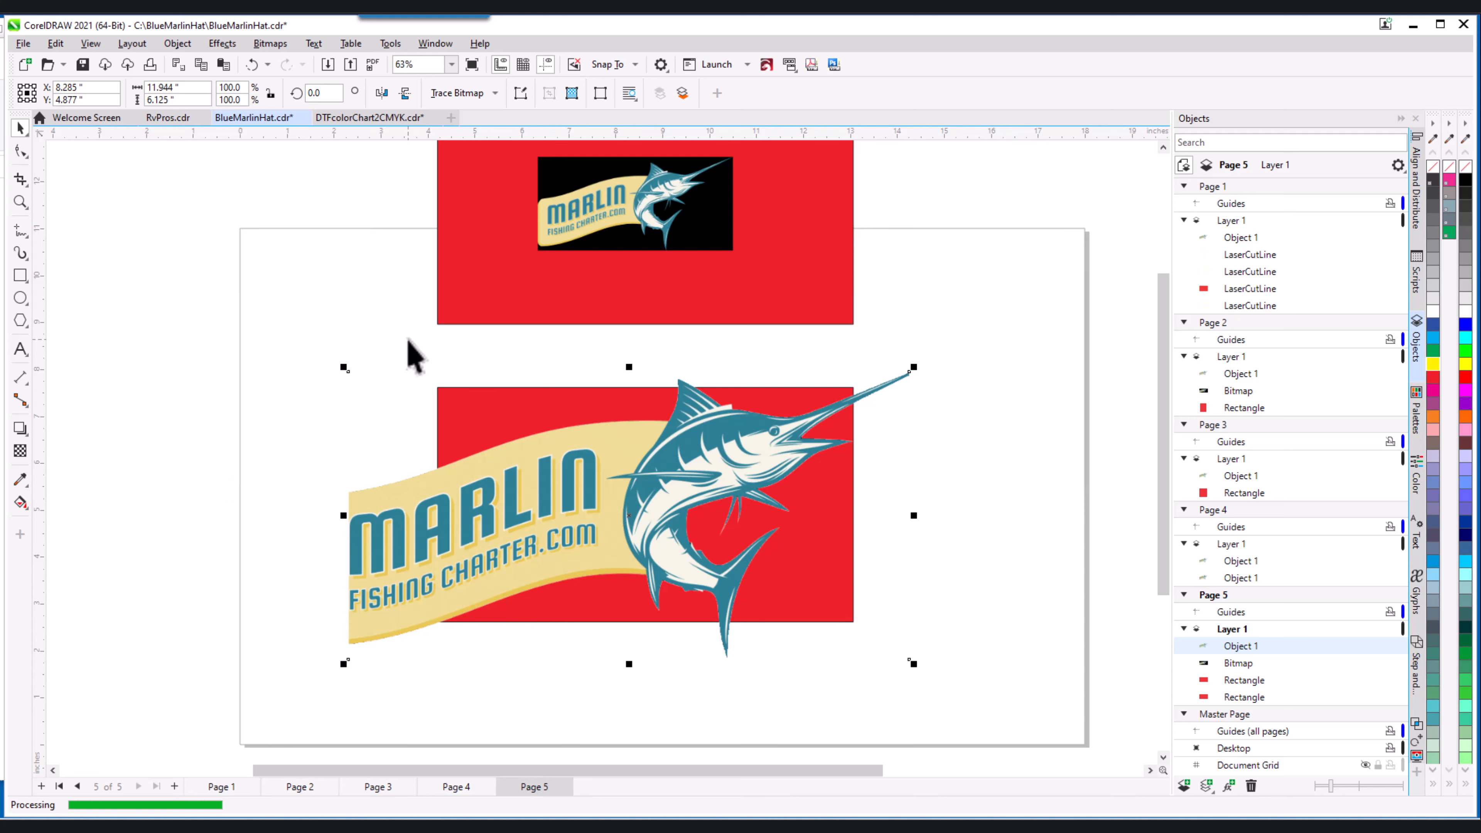
# - Examine the RGB and CMYK colour conversion chart in DTFcolorChart2CMYK.cdr, and return to page 5 of BlueMarlinHat.cdr
pyautogui.click(379, 122)
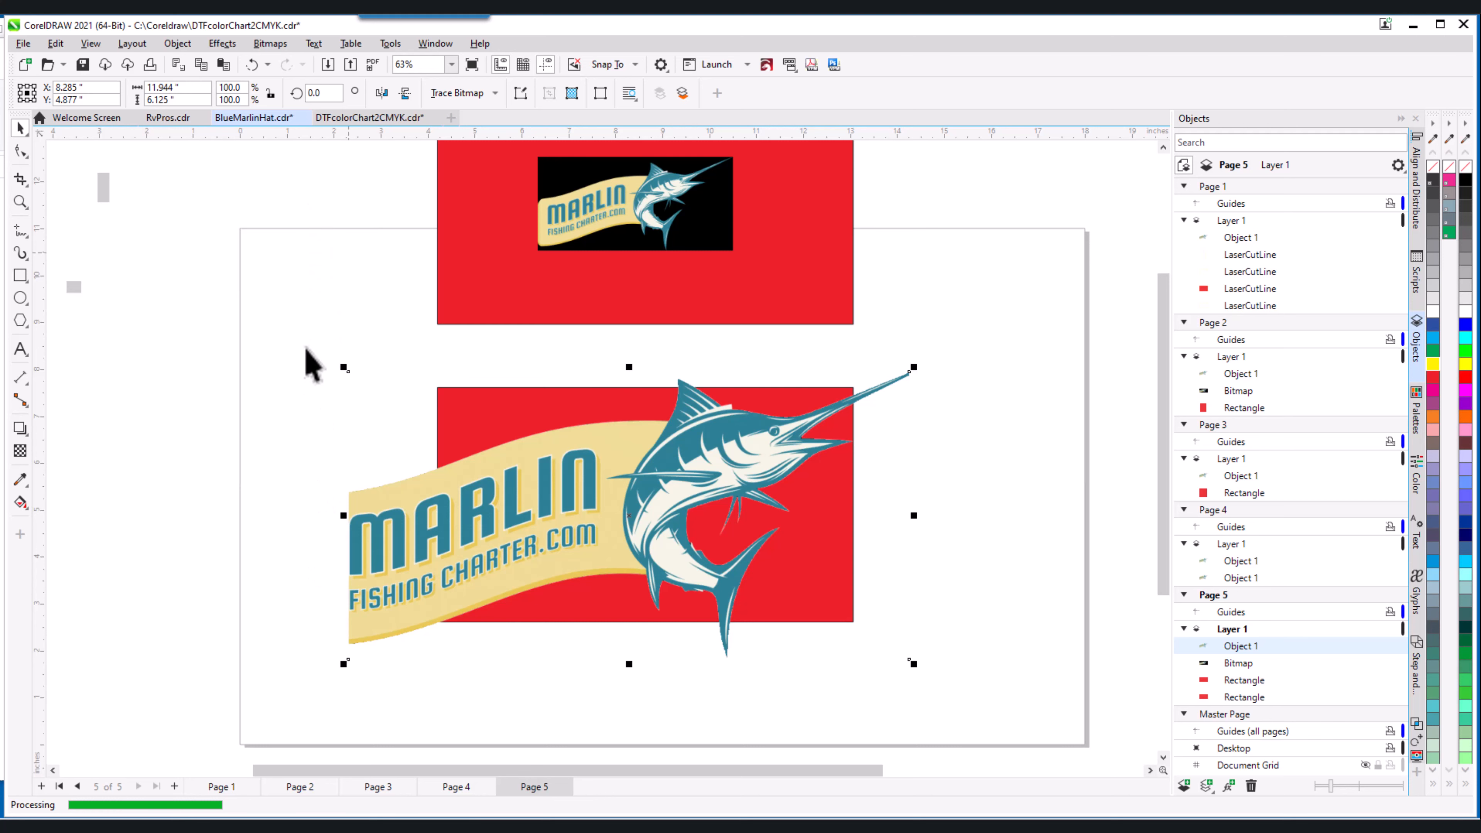
pyautogui.click(374, 119)
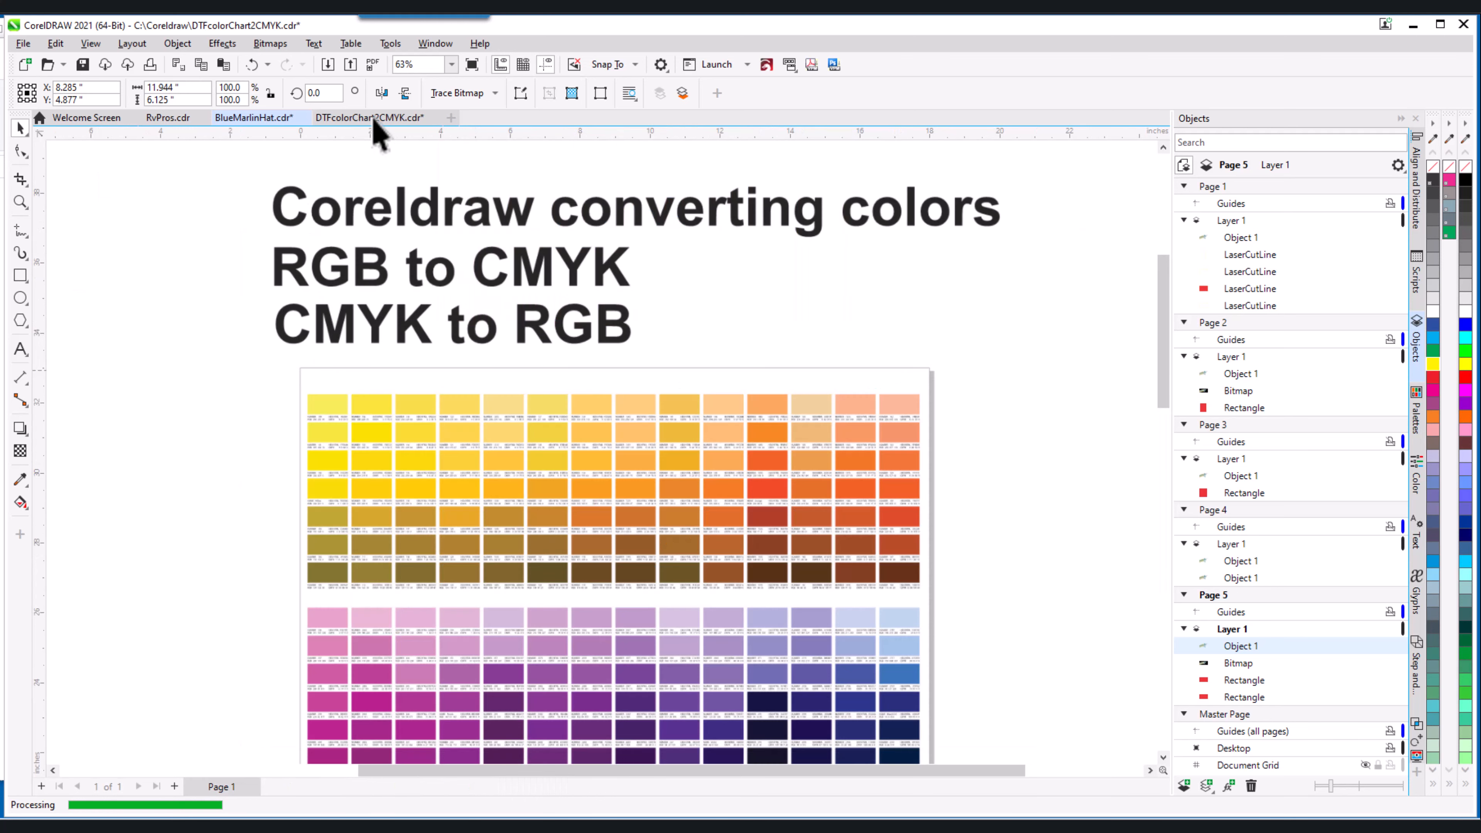
pyautogui.scroll(-3, 563, 385)
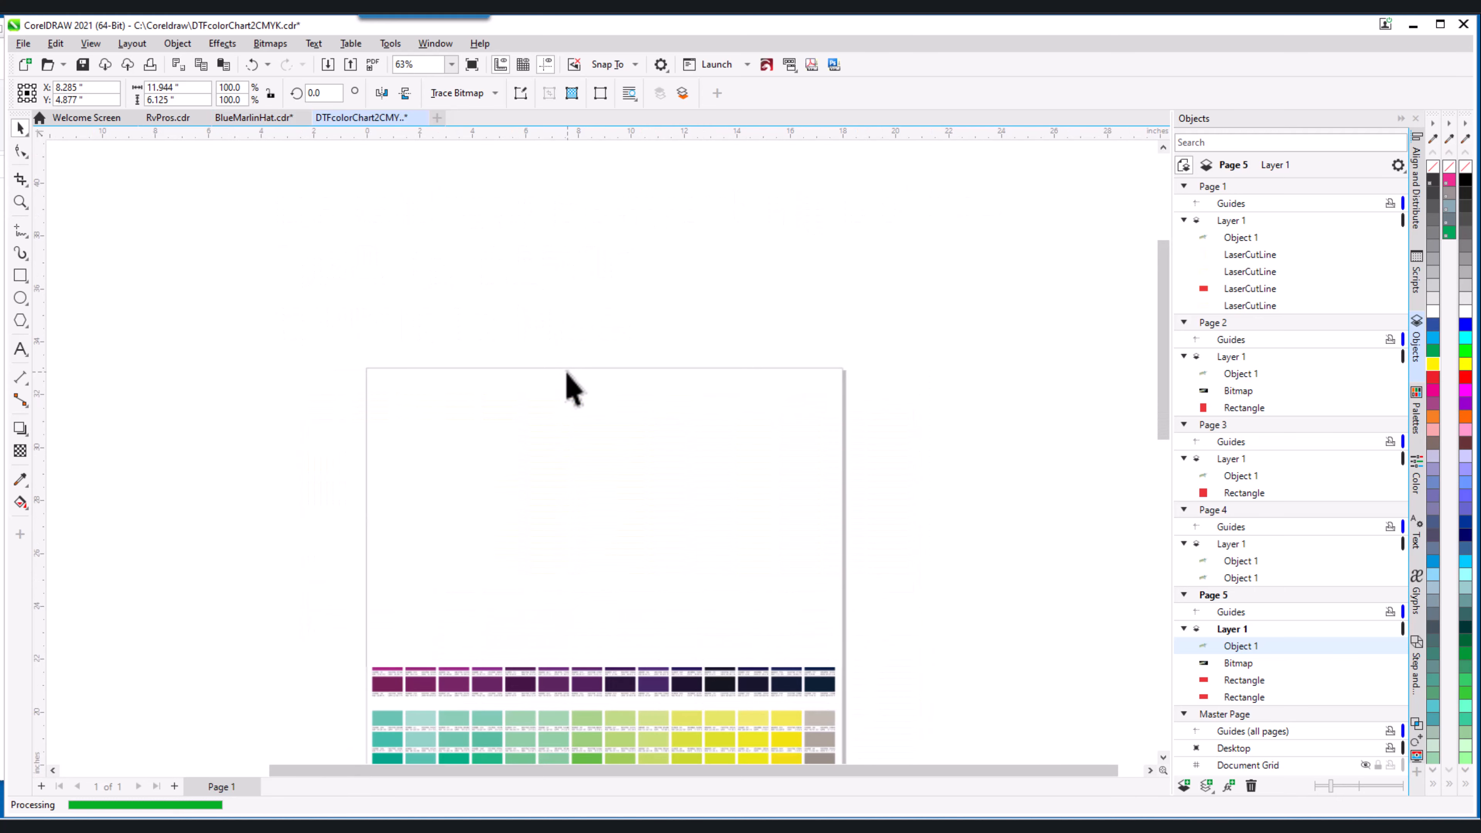
pyautogui.scroll(-4, 551, 385)
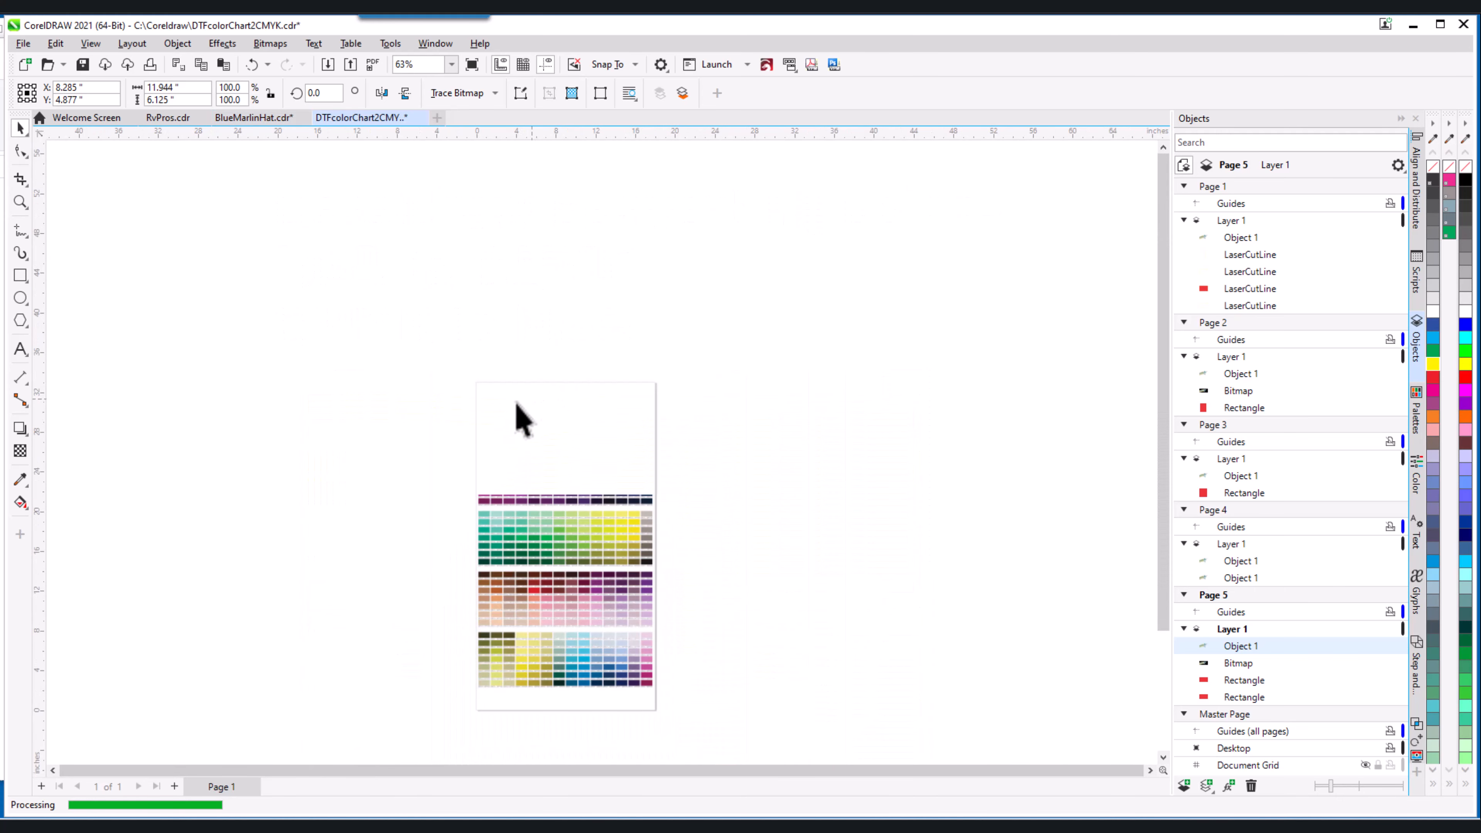
pyautogui.scroll(5, 521, 529)
pyautogui.scroll(-3, 490, 455)
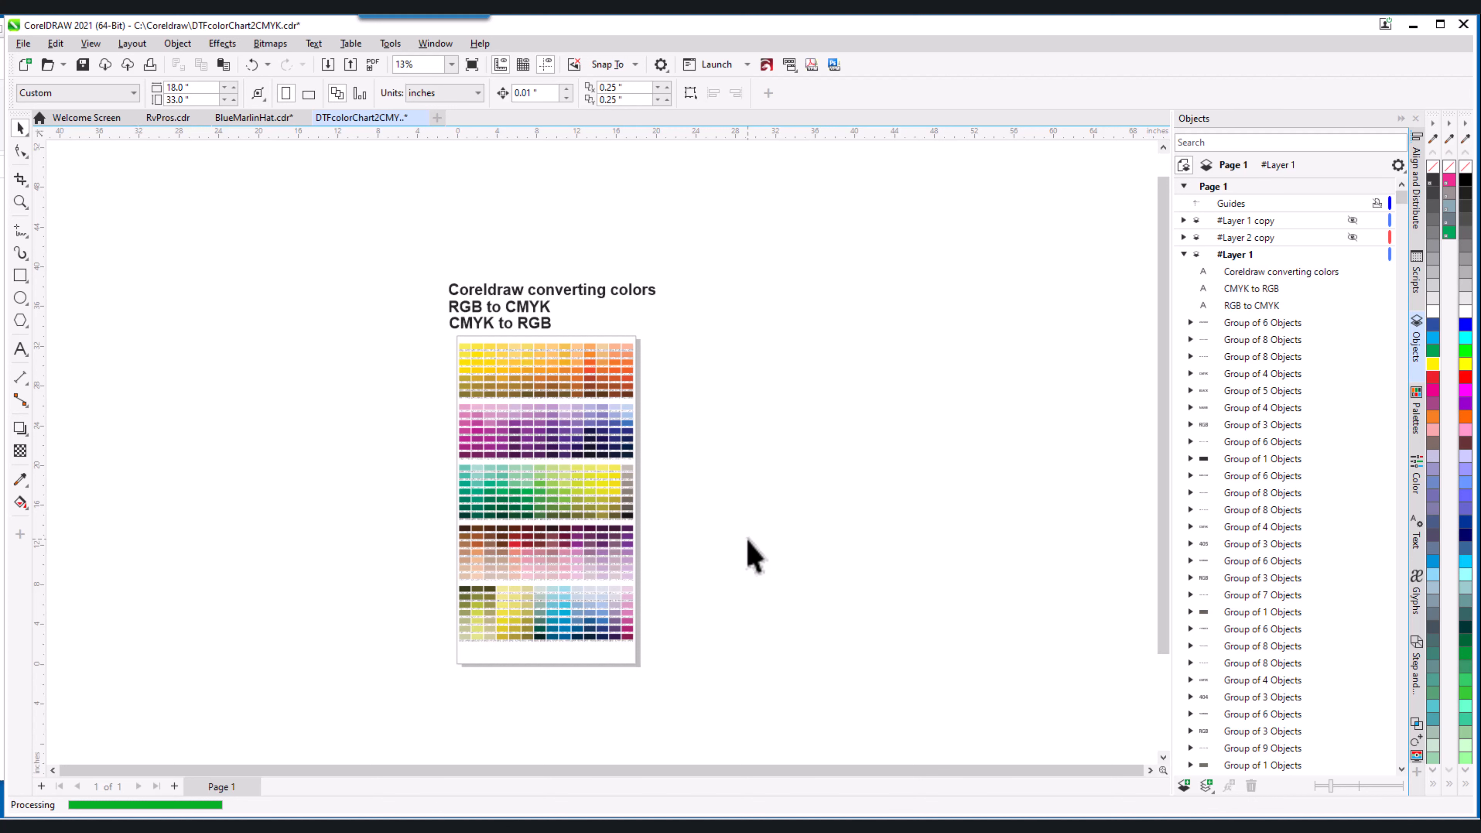
pyautogui.click(251, 118)
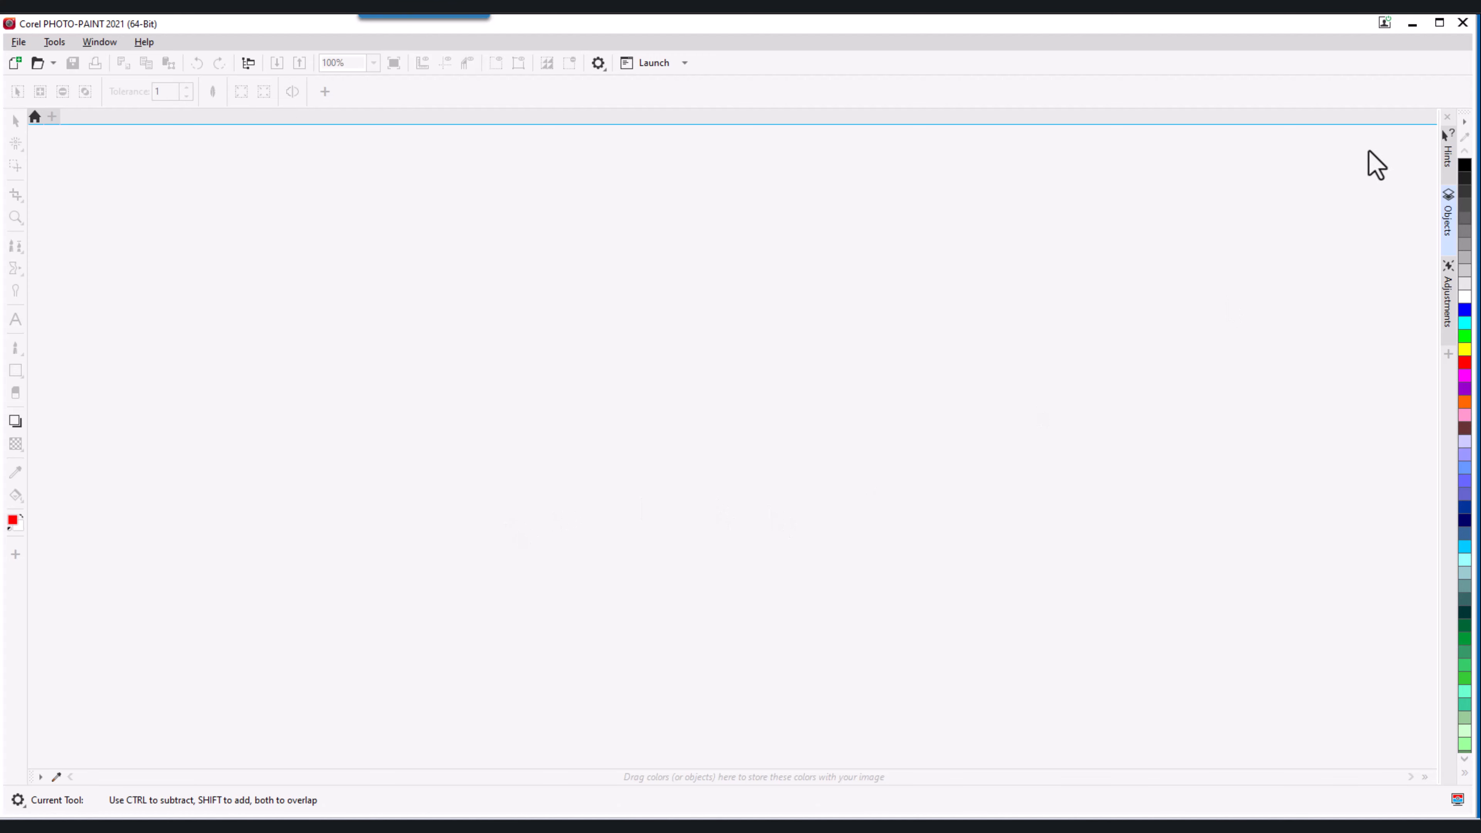
pyautogui.click(1412, 25)
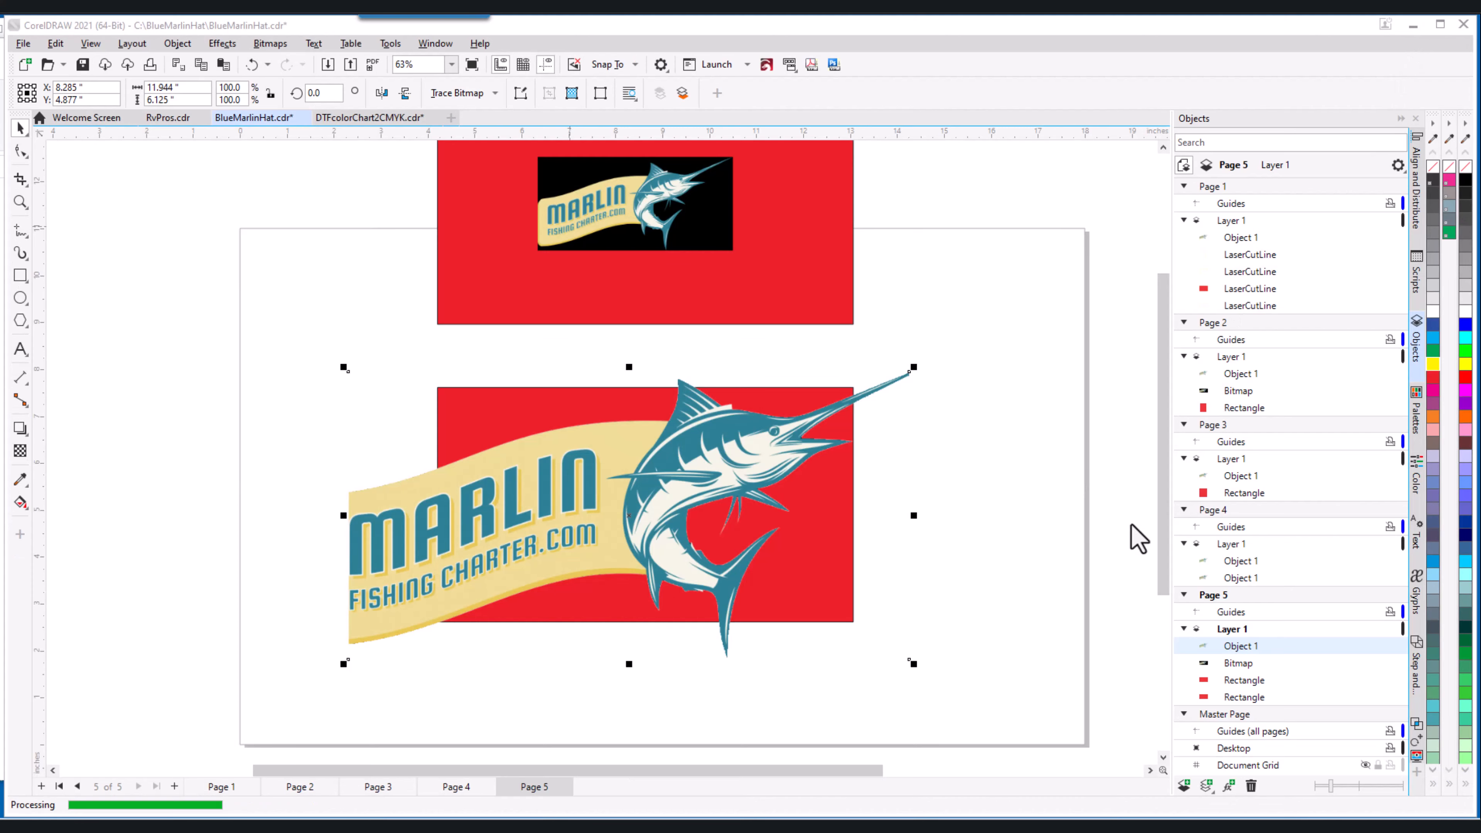